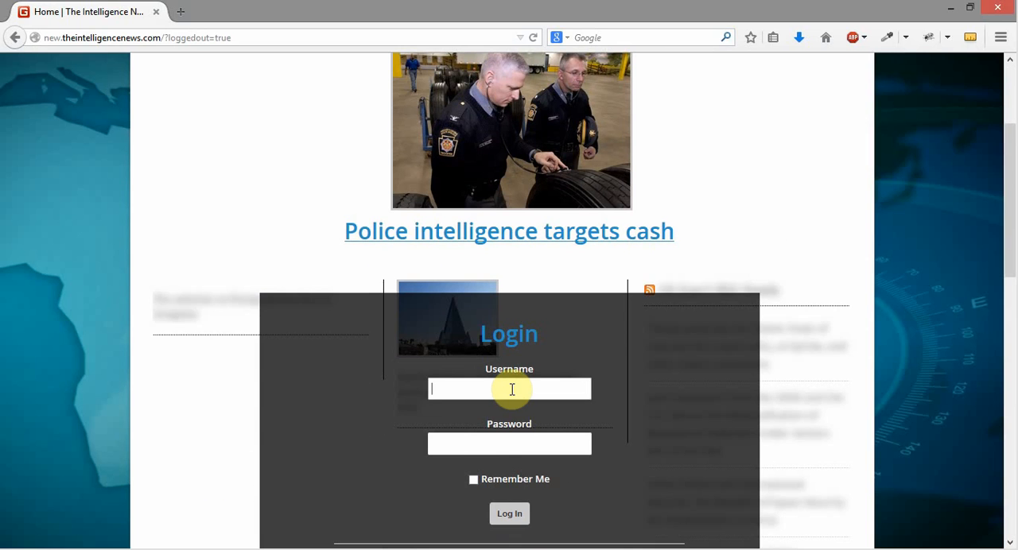
Log in to the site with the saved username and account password, with Remember Me enabled
{"action": "type", "text": "ce"}
{"action": "key", "text": "Down"}
{"action": "key", "text": "Return"}
{"action": "key", "text": "Tab"}
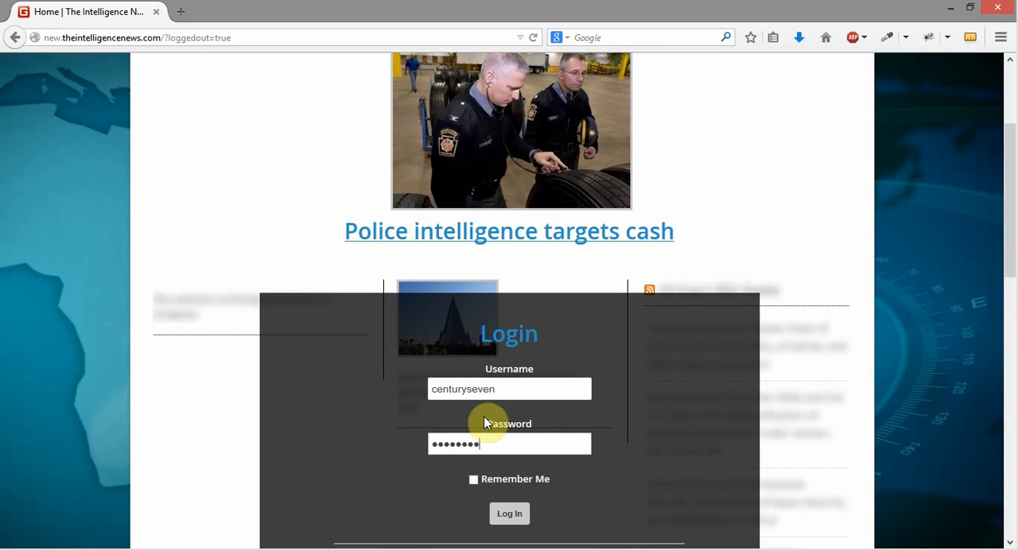
{"action": "left_click", "coordinate": [474, 479]}
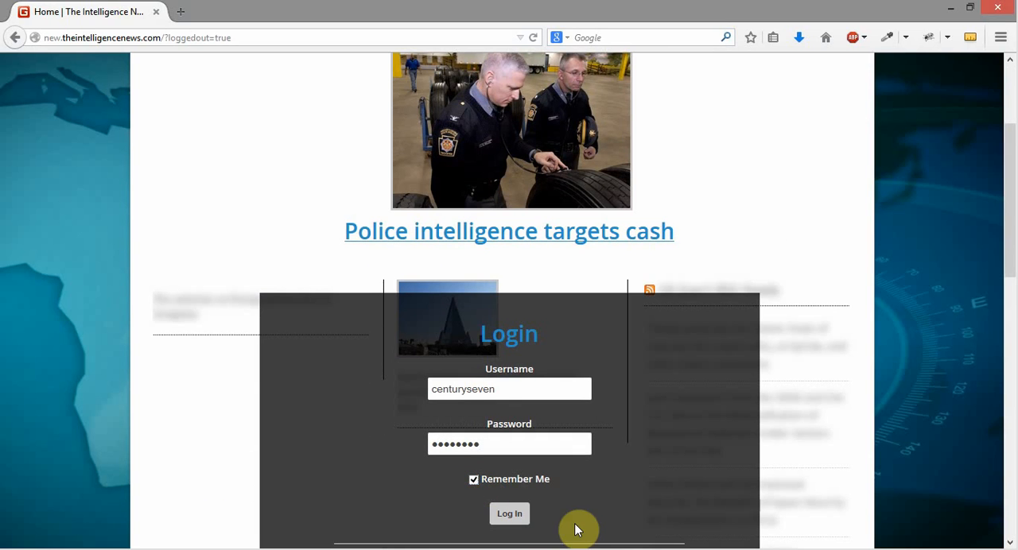
{"action": "left_click", "coordinate": [507, 515]}
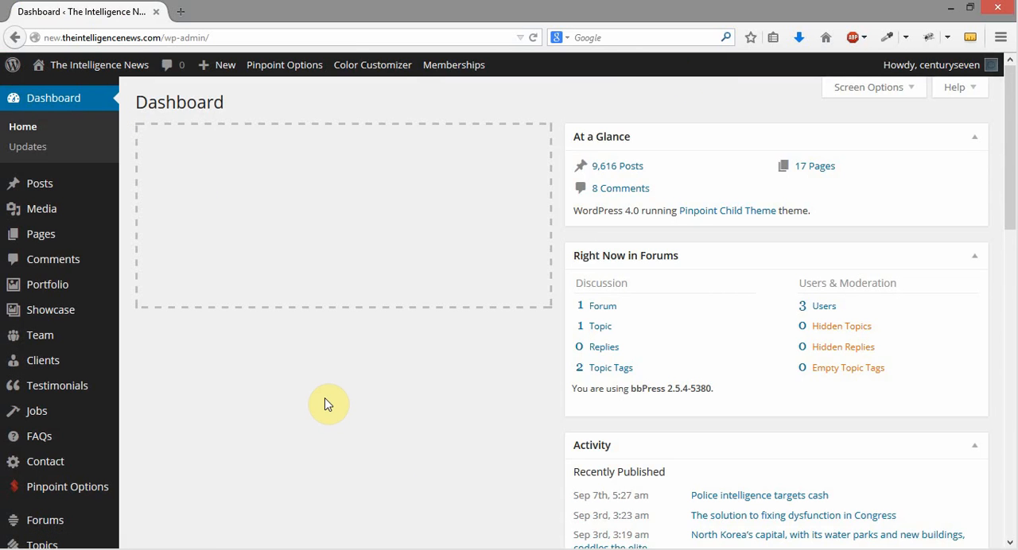
Open the list of all posts from the dashboard and look through the entries
{"action": "scroll", "coordinate": [332, 397], "scroll_direction": "down", "scroll_amount": 2}
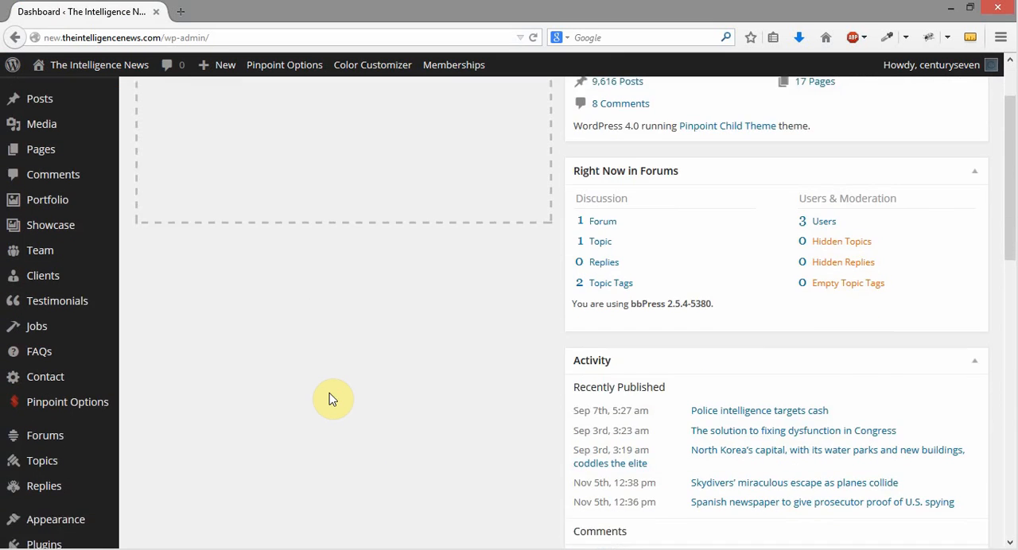
{"action": "scroll", "coordinate": [330, 400], "scroll_direction": "up", "scroll_amount": 2}
{"action": "left_click", "coordinate": [49, 186]}
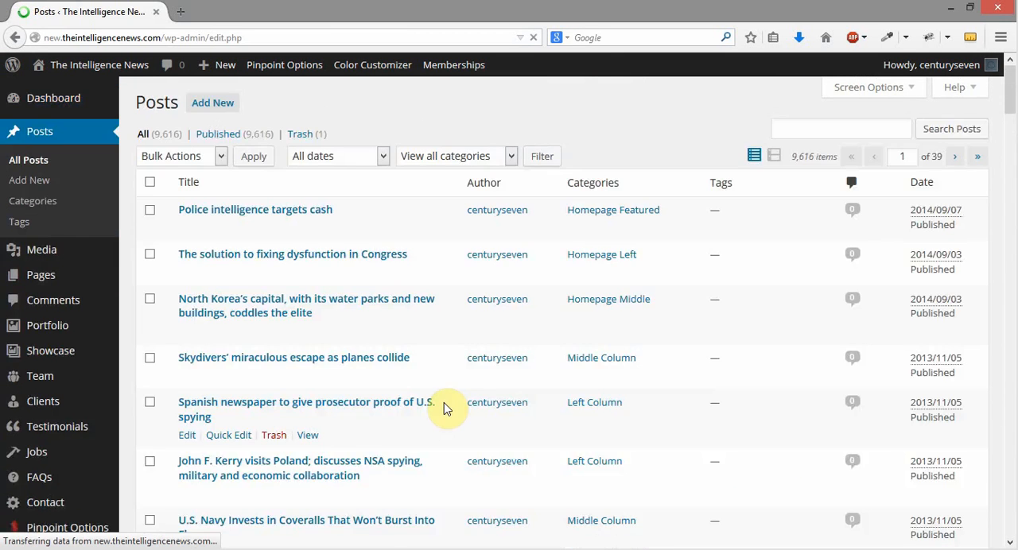
{"action": "scroll", "coordinate": [556, 322], "scroll_direction": "down", "scroll_amount": 8}
{"action": "scroll", "coordinate": [559, 316], "scroll_direction": "up", "scroll_amount": 2}
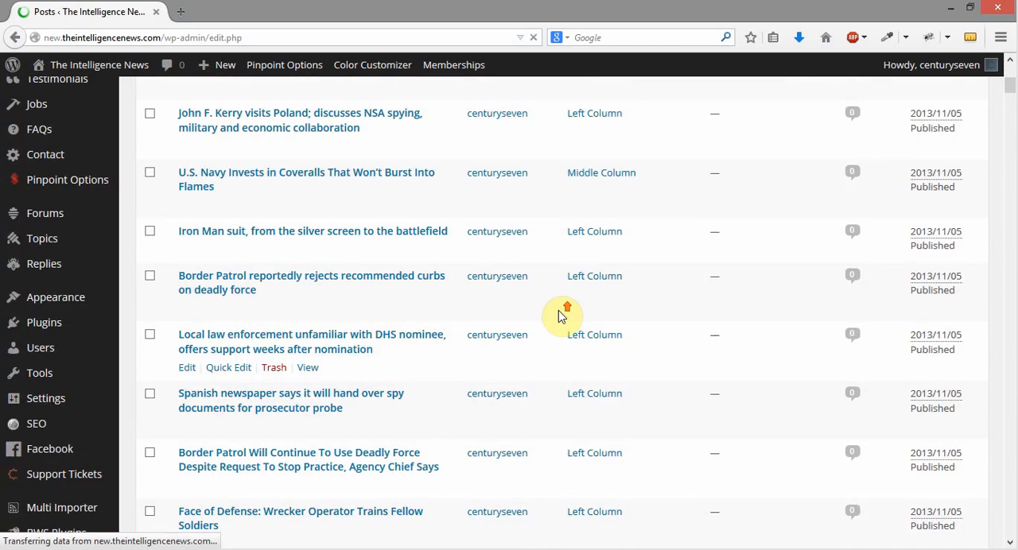
{"action": "scroll", "coordinate": [559, 315], "scroll_direction": "up", "scroll_amount": 8}
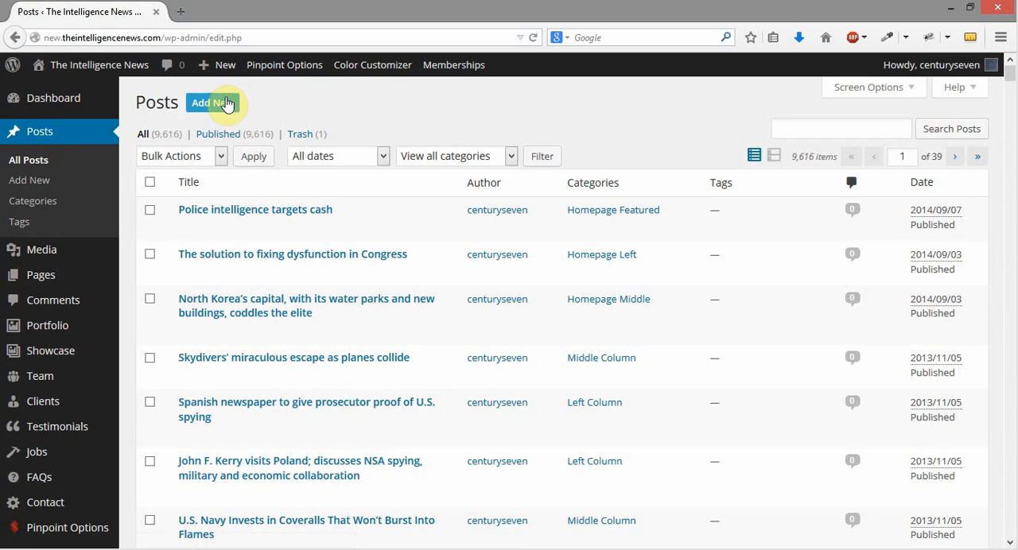
Start a new post titled "Test Post" with the body text "Content, description."
{"action": "left_click", "coordinate": [226, 99]}
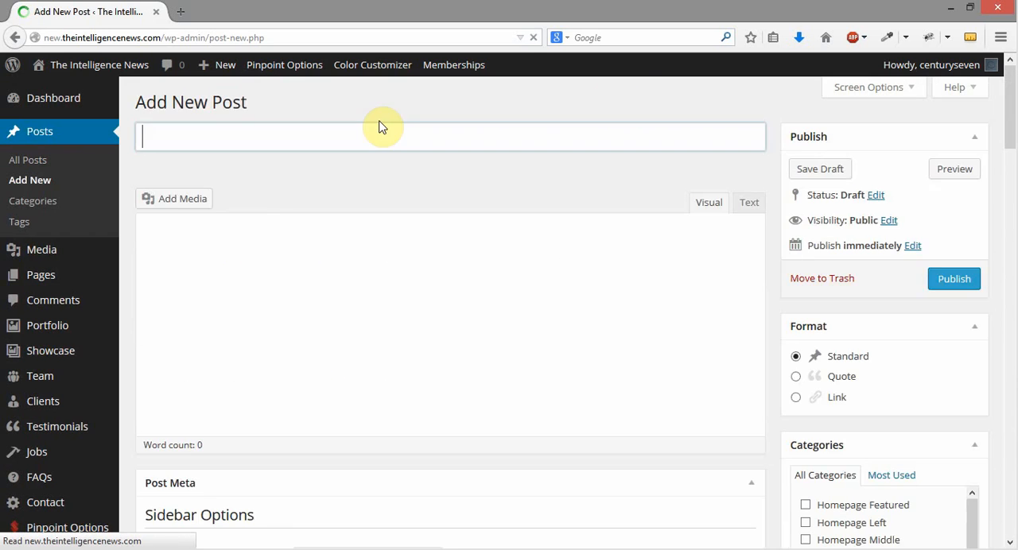
{"action": "type", "text": "Test Post"}
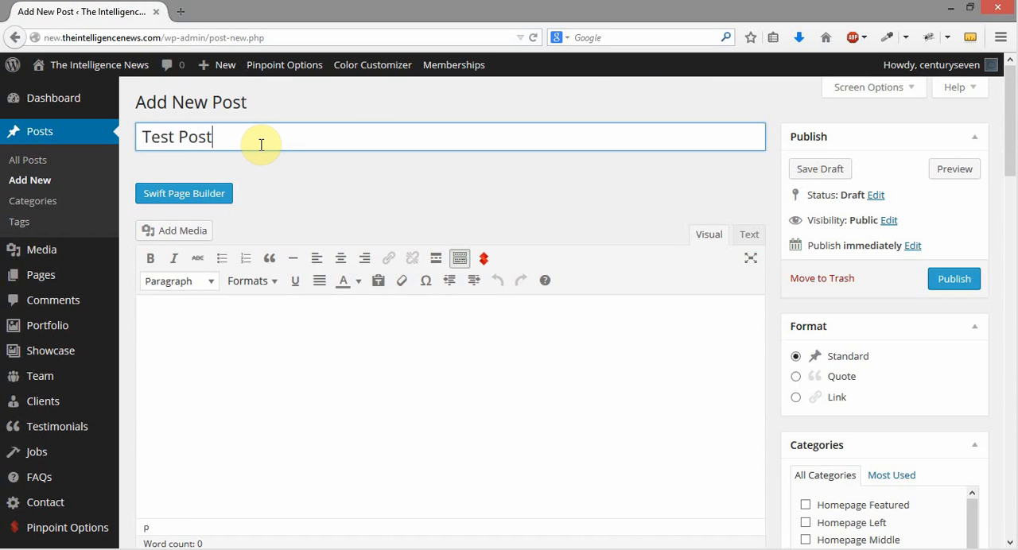
{"action": "left_click", "coordinate": [508, 374]}
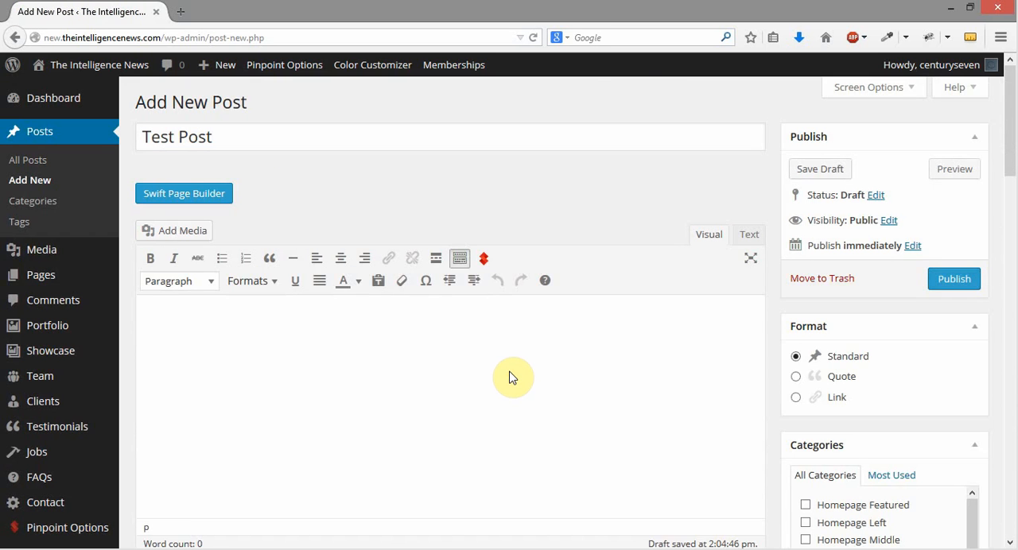
{"action": "type", "text": "Content, description."}
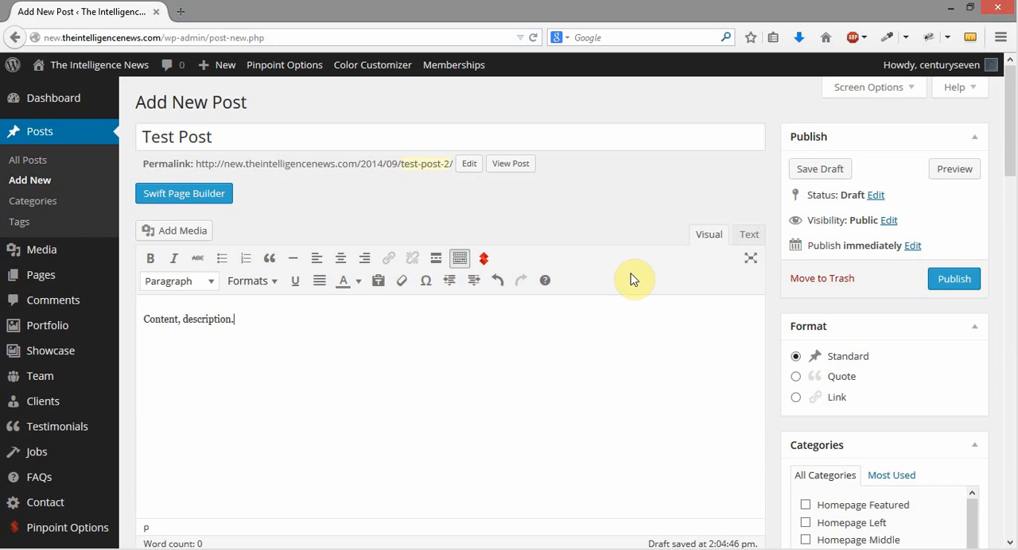
Set the sidebar configuration of the new post to Right Sidebar
{"action": "scroll", "coordinate": [632, 277], "scroll_direction": "down", "scroll_amount": 5}
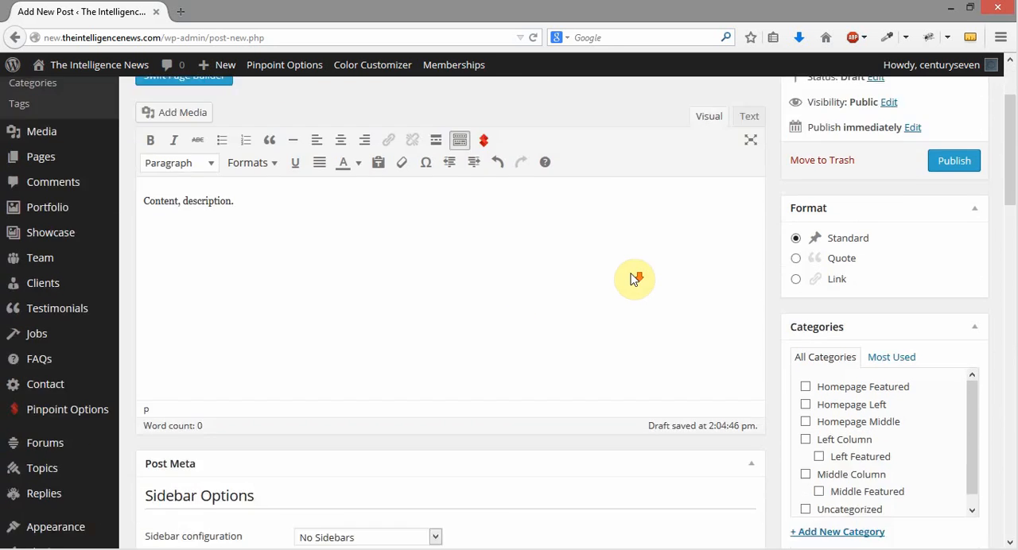
{"action": "scroll", "coordinate": [869, 114], "scroll_direction": "up", "scroll_amount": 2}
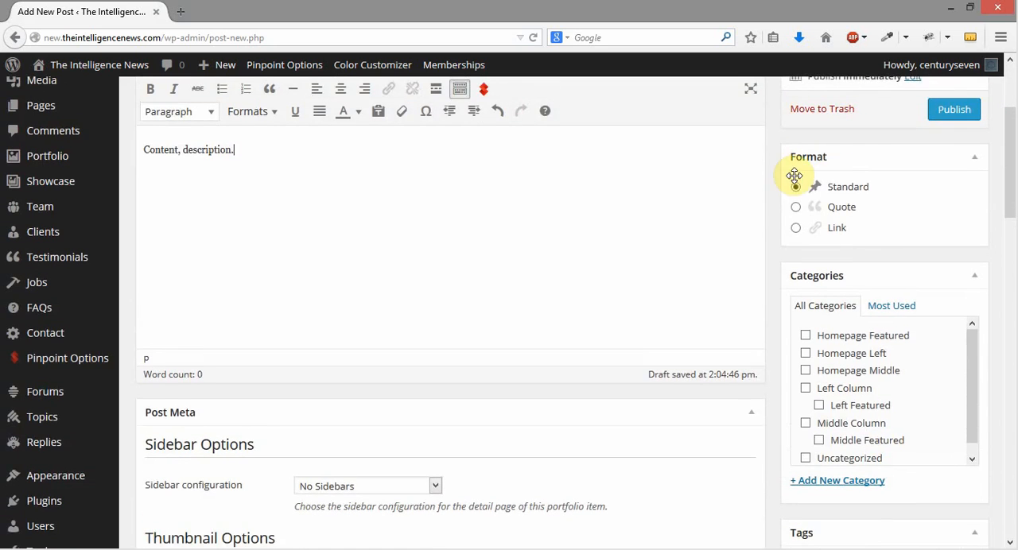
{"action": "scroll", "coordinate": [722, 228], "scroll_direction": "down", "scroll_amount": 4}
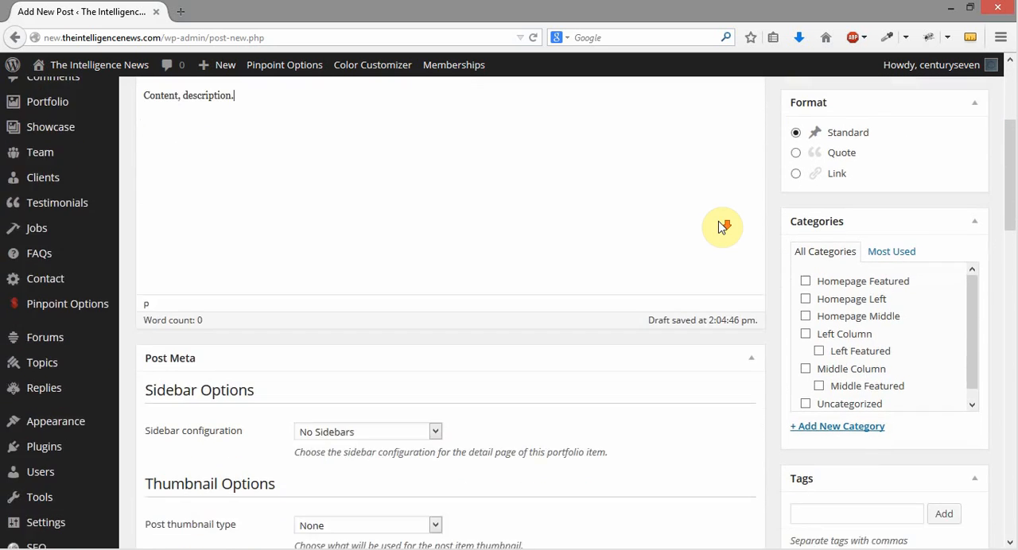
{"action": "scroll", "coordinate": [317, 289], "scroll_direction": "down", "scroll_amount": 2}
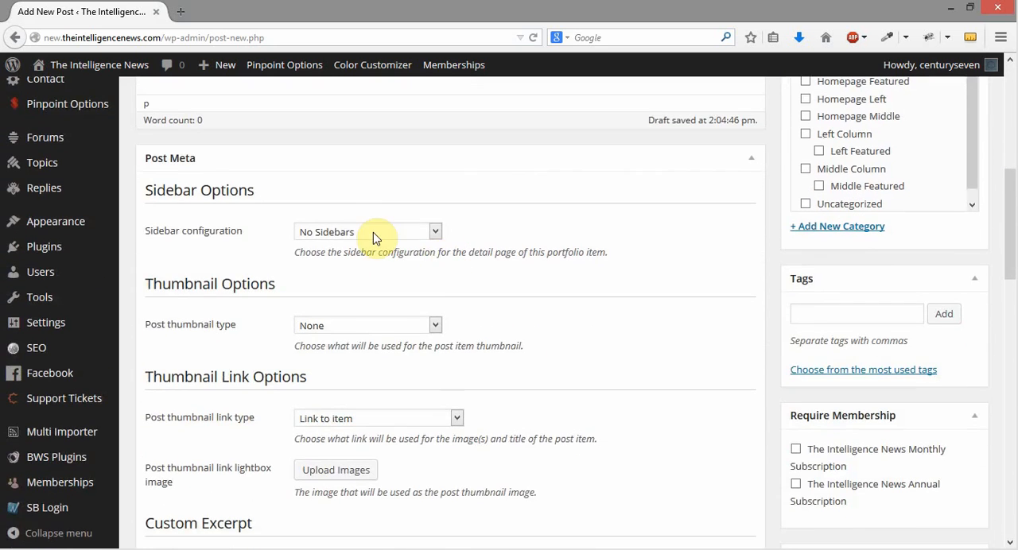
{"action": "left_click", "coordinate": [373, 232]}
{"action": "left_click", "coordinate": [383, 277]}
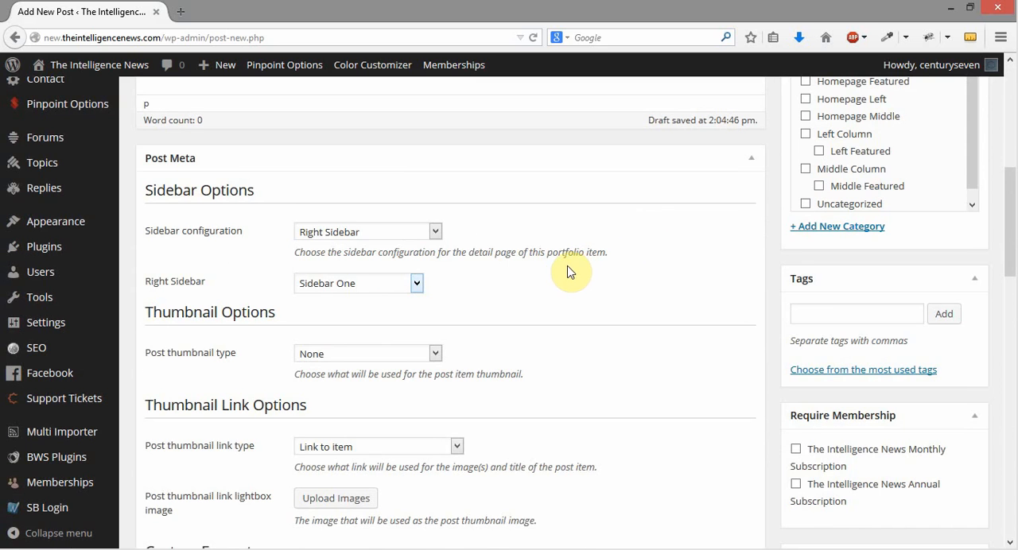
Try Sidebar Two as the post's right sidebar, and set it back to Sidebar One
{"action": "left_click", "coordinate": [416, 283]}
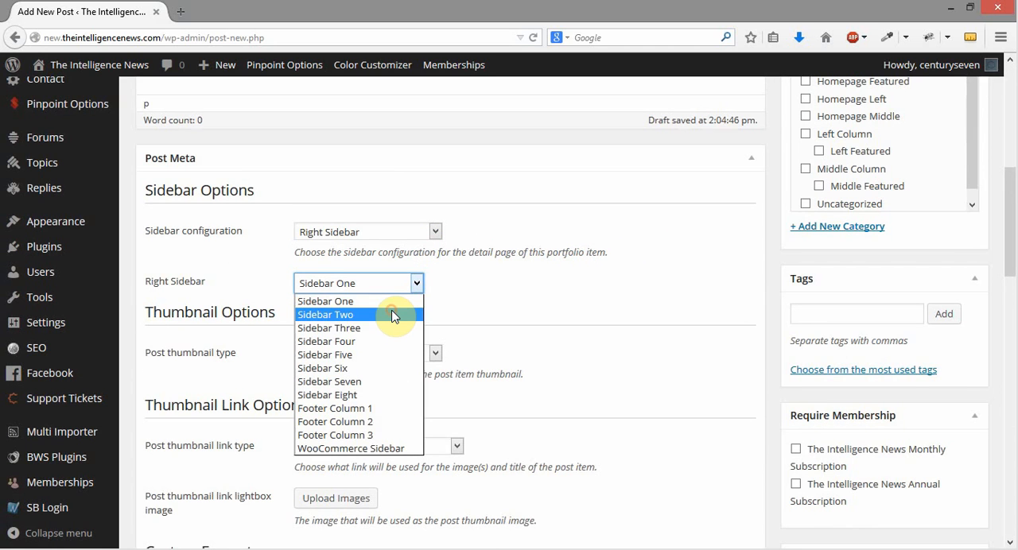
{"action": "left_click", "coordinate": [579, 283]}
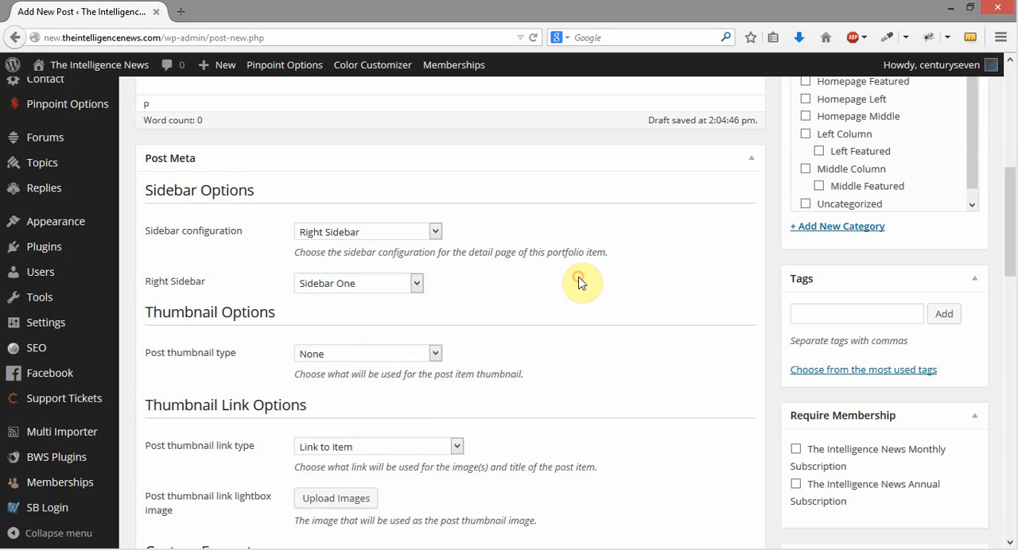
{"action": "scroll", "coordinate": [579, 283], "scroll_direction": "down", "scroll_amount": 2}
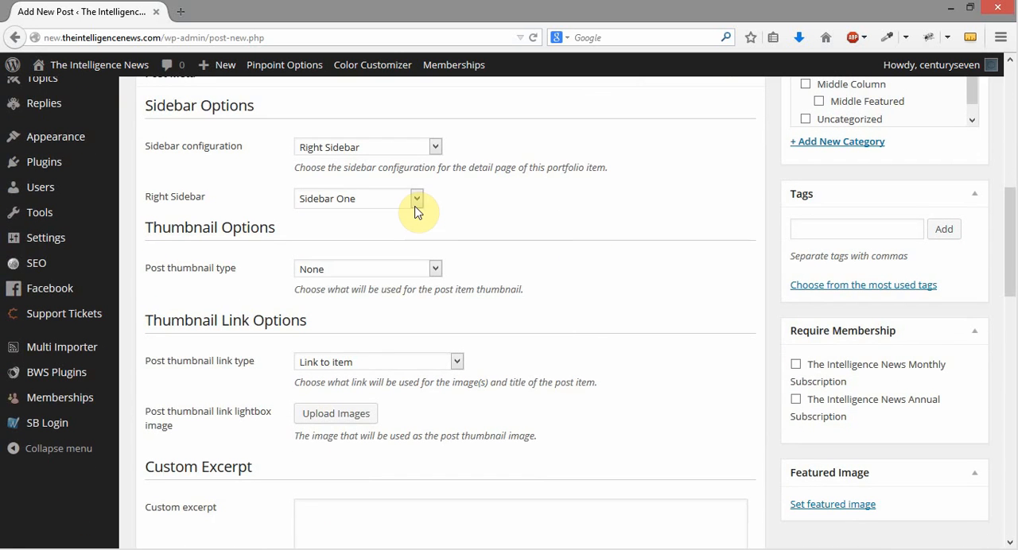
{"action": "left_click", "coordinate": [415, 205]}
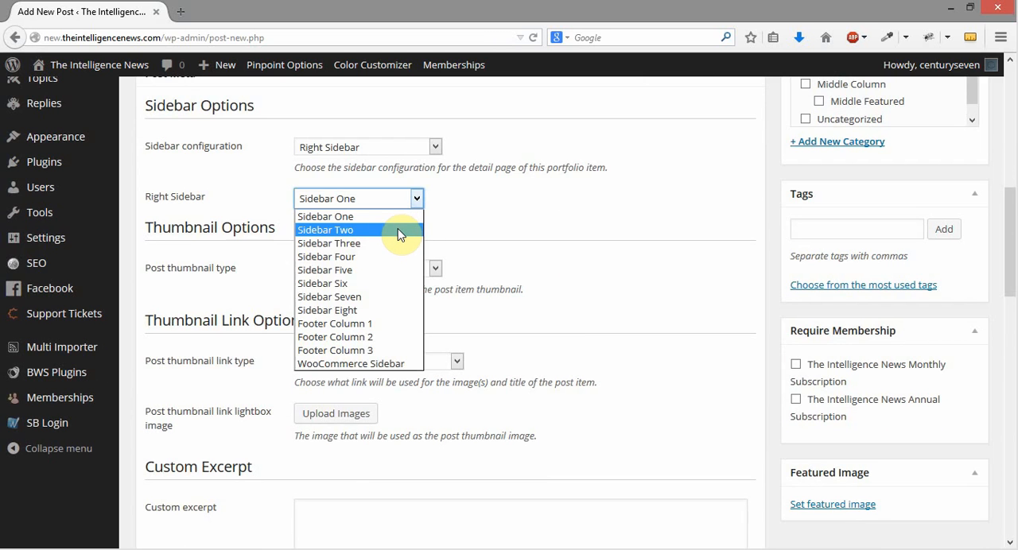
{"action": "left_click", "coordinate": [400, 232]}
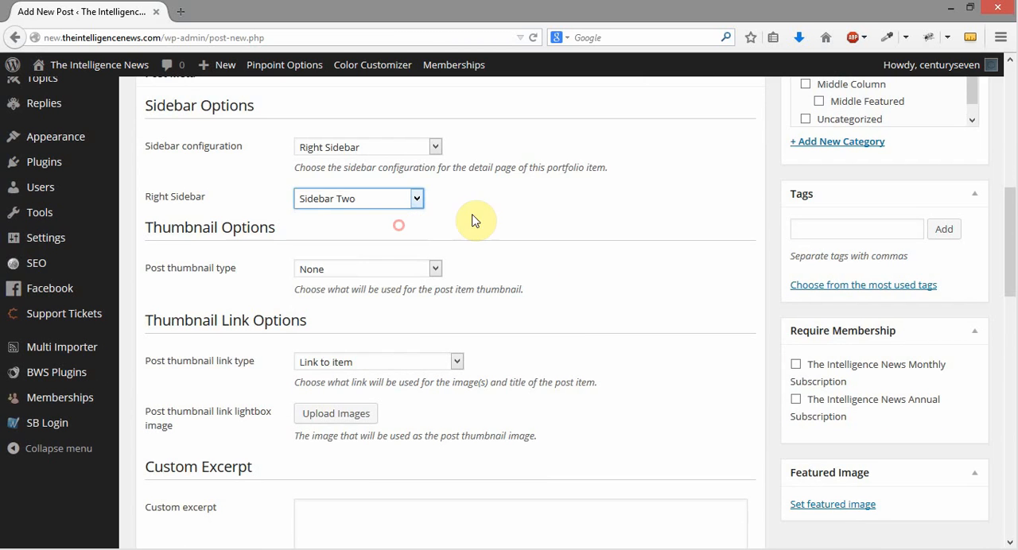
{"action": "left_click", "coordinate": [417, 198]}
{"action": "left_click", "coordinate": [398, 213]}
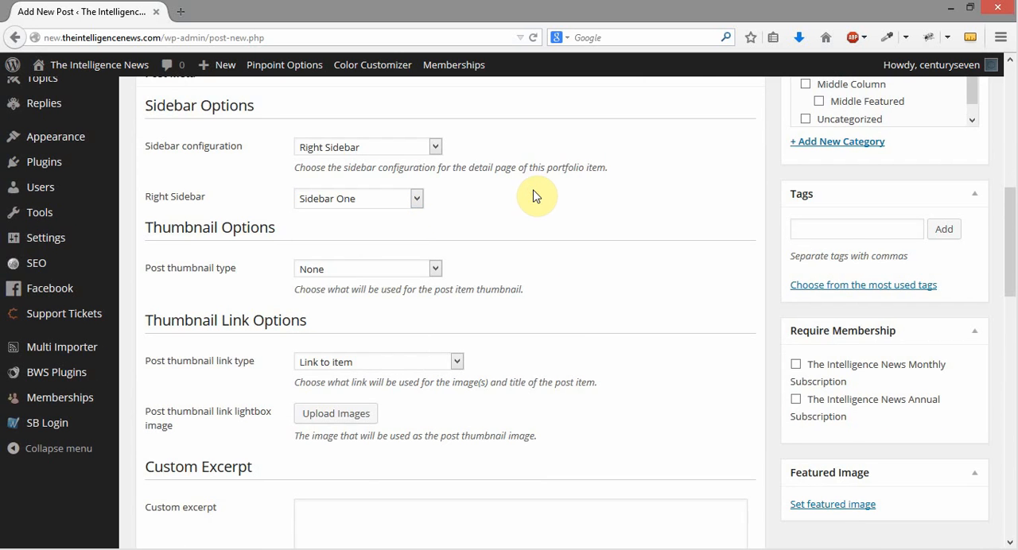
Try the Image, Video and Slider post thumbnail types, and set the type back to None
{"action": "scroll", "coordinate": [659, 196], "scroll_direction": "down", "scroll_amount": 2}
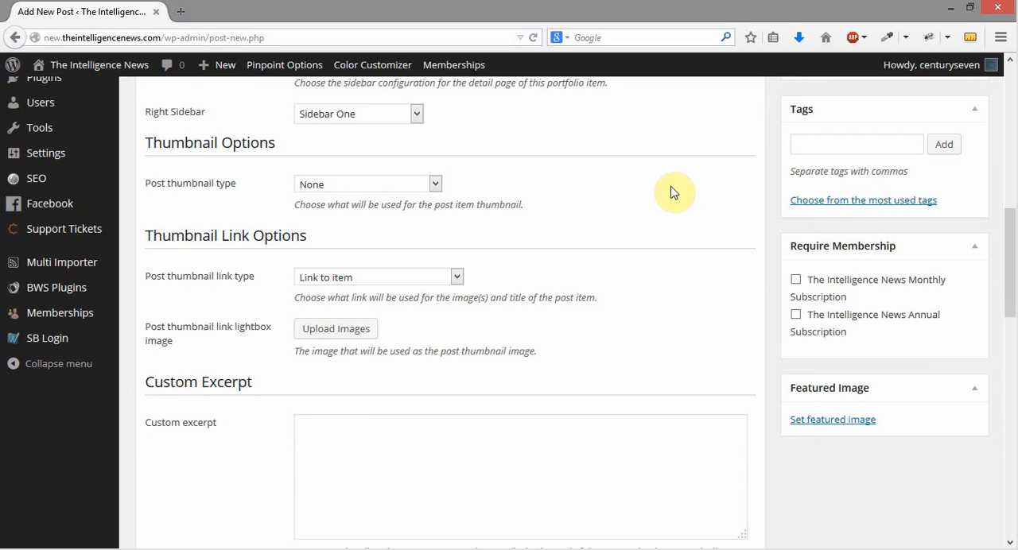
{"action": "left_click_drag", "start_coordinate": [144, 142], "coordinate": [272, 147]}
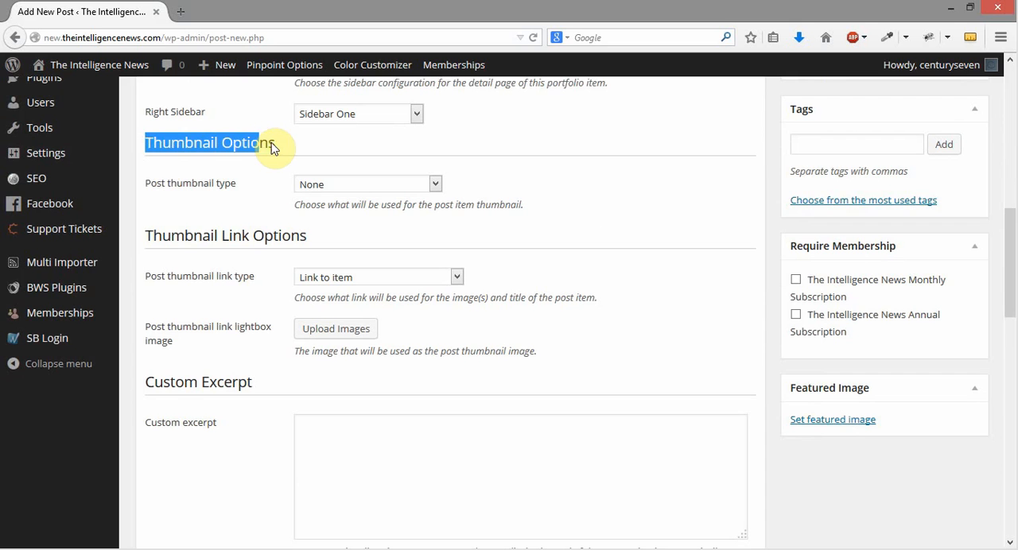
{"action": "left_click", "coordinate": [641, 186]}
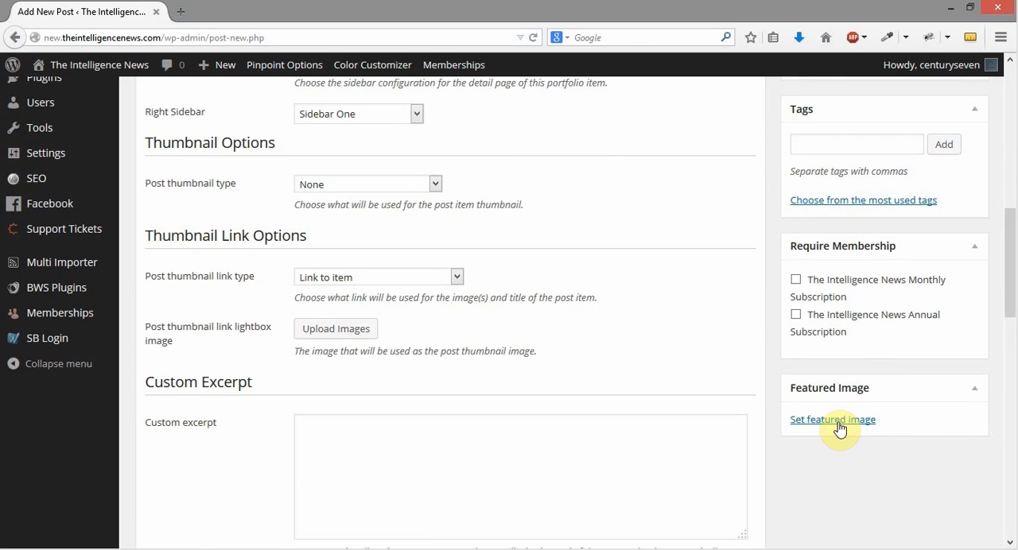
{"action": "left_click", "coordinate": [357, 186]}
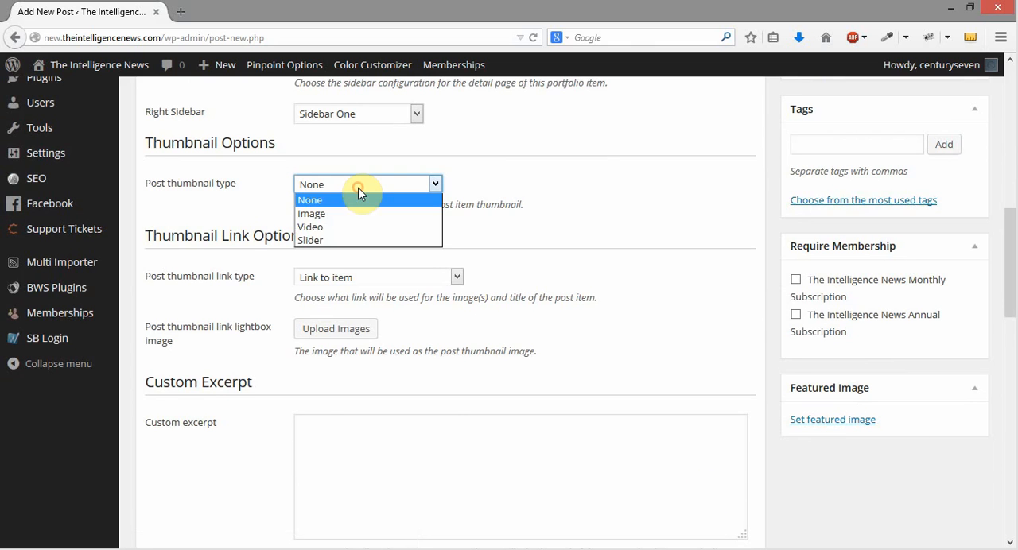
{"action": "left_click", "coordinate": [352, 214]}
{"action": "left_click", "coordinate": [353, 185]}
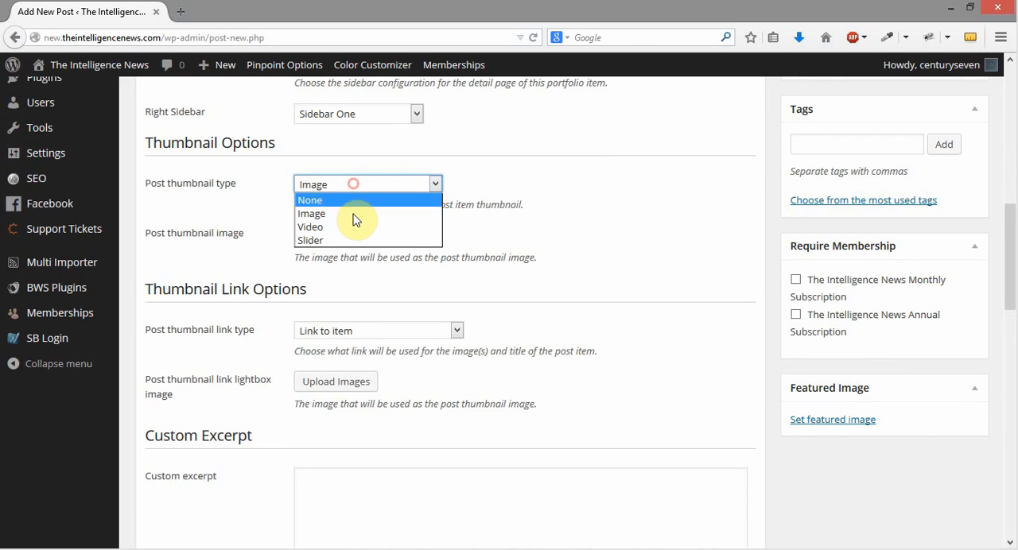
{"action": "left_click", "coordinate": [352, 228]}
{"action": "left_click", "coordinate": [359, 184]}
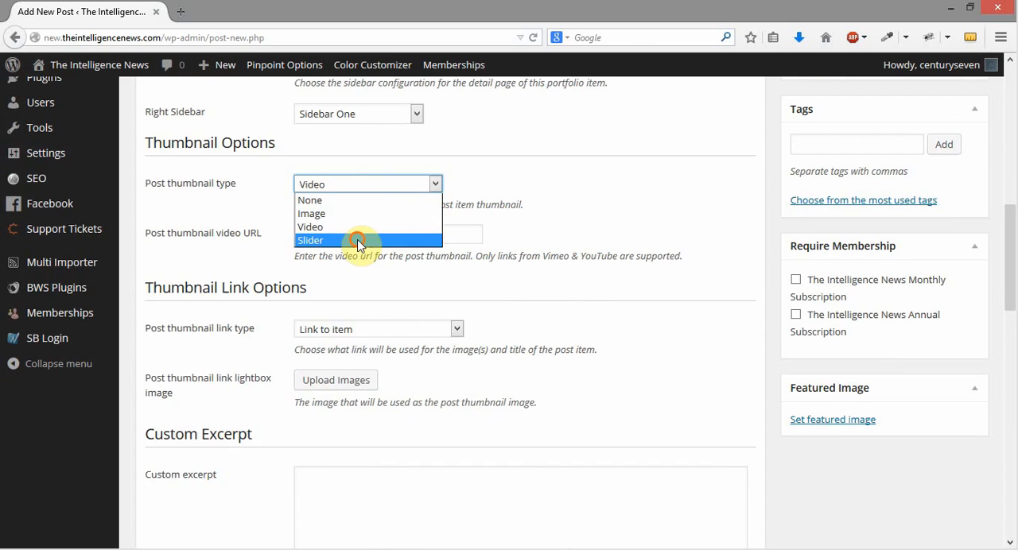
{"action": "left_click", "coordinate": [357, 241]}
{"action": "left_click", "coordinate": [357, 185]}
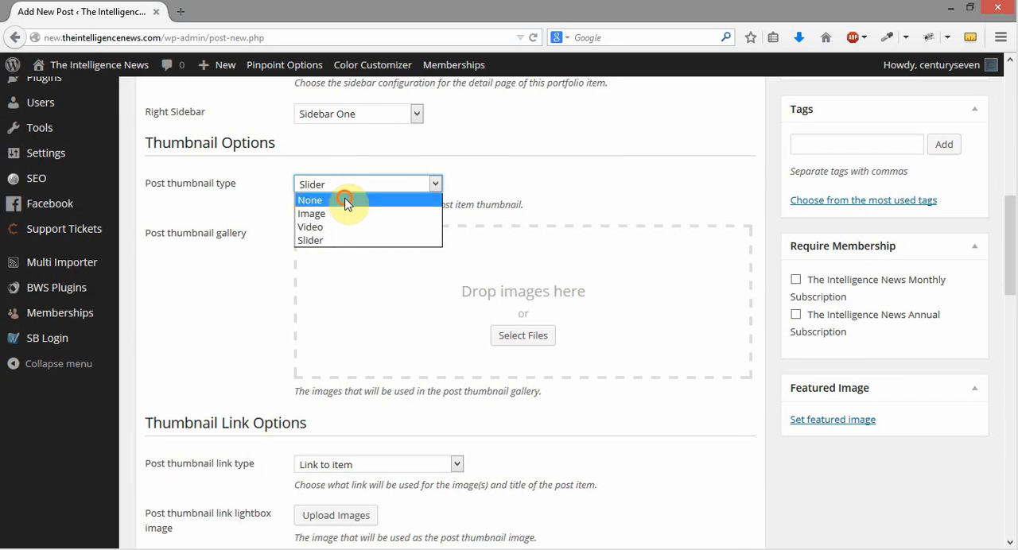
{"action": "left_click", "coordinate": [345, 201]}
Open the site's homepage in a new browser tab and examine its featured and column stories
{"action": "right_click", "coordinate": [111, 65]}
{"action": "left_click", "coordinate": [159, 74]}
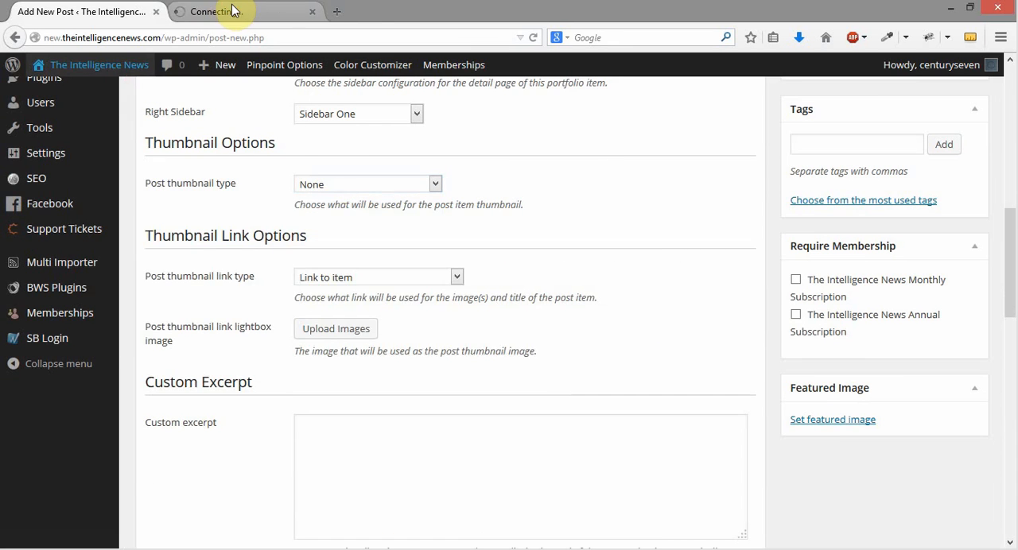
{"action": "left_click", "coordinate": [233, 11]}
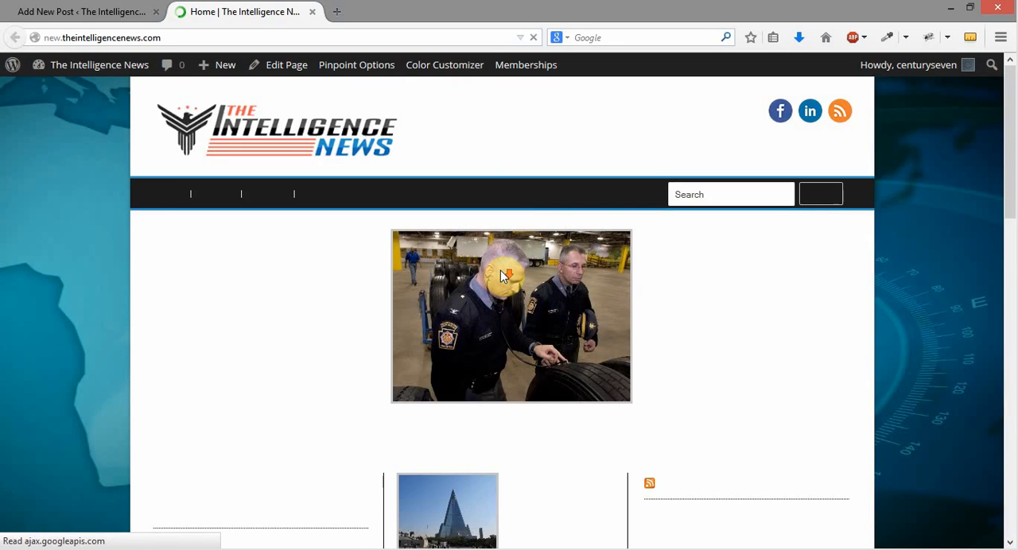
{"action": "scroll", "coordinate": [491, 303], "scroll_direction": "down", "scroll_amount": 3}
{"action": "left_click", "coordinate": [433, 343]}
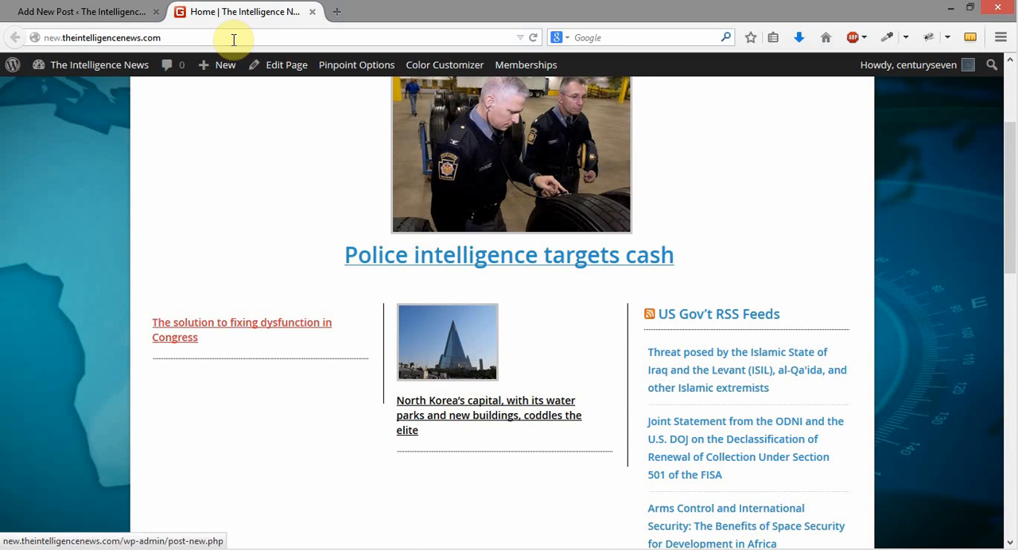
View the "Police intelligence targets cash" article in a separate tab, close it and return to the homepage's featured story
{"action": "right_click", "coordinate": [387, 254]}
{"action": "left_click", "coordinate": [413, 261]}
{"action": "left_click", "coordinate": [371, 14]}
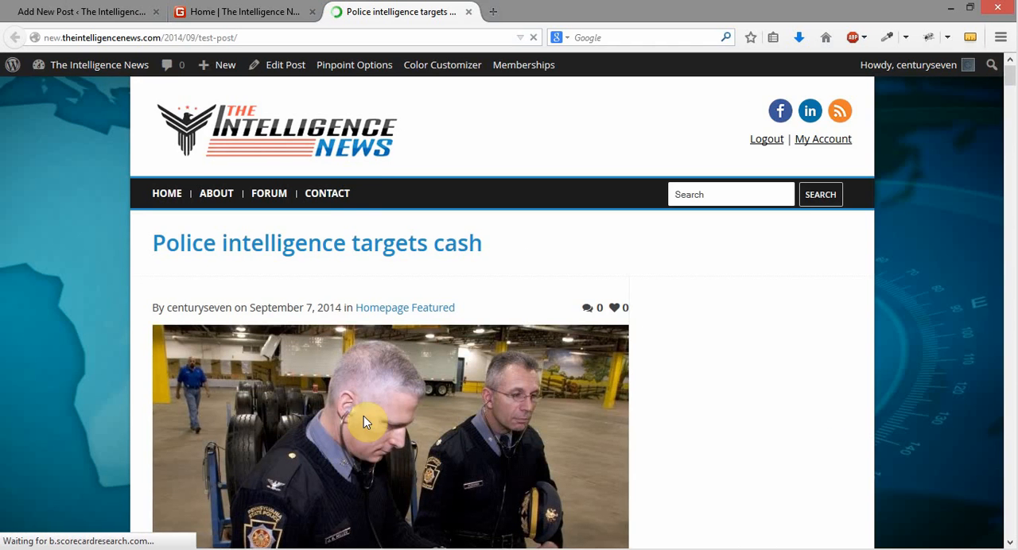
{"action": "left_click", "coordinate": [468, 11]}
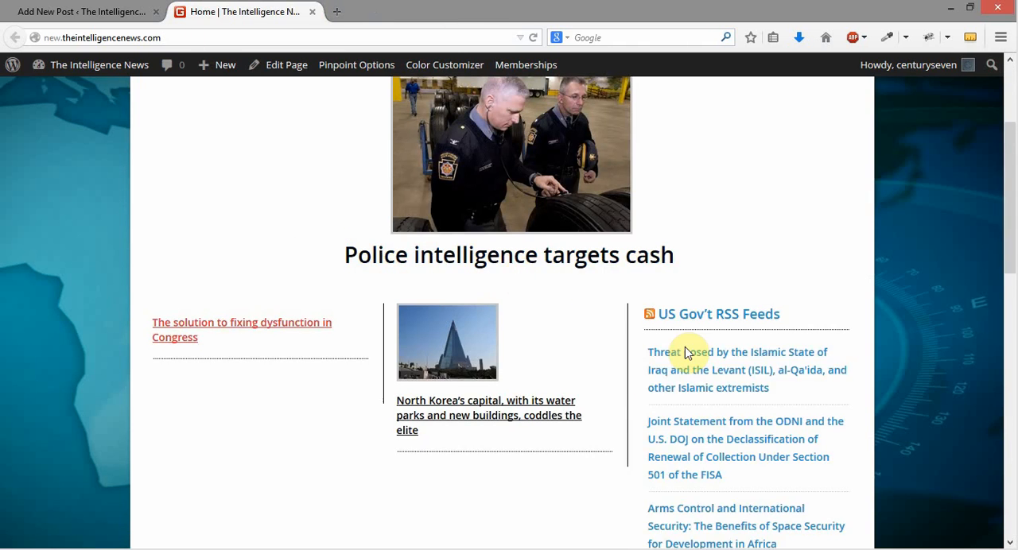
{"action": "scroll", "coordinate": [668, 382], "scroll_direction": "up", "scroll_amount": 2}
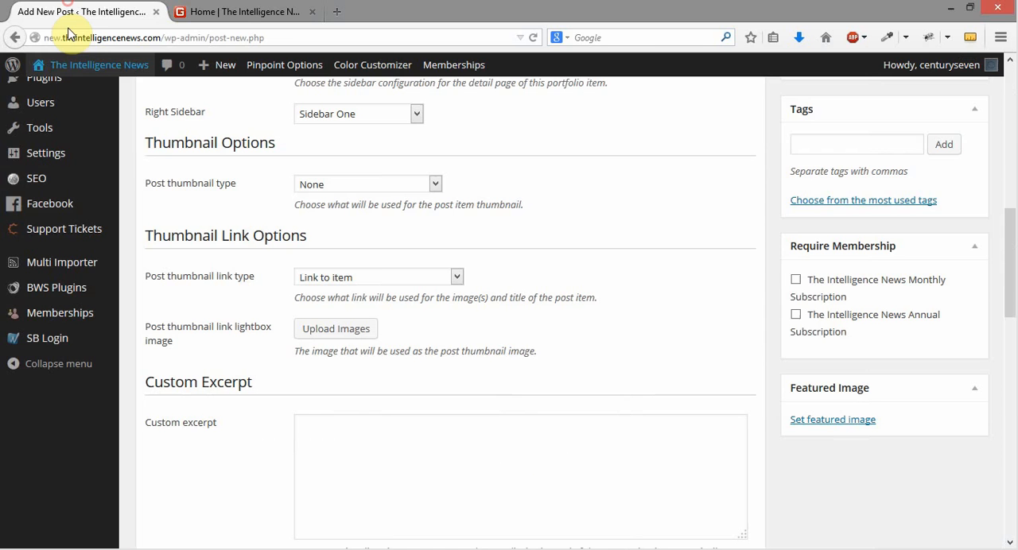
Compare the homepage's featured story with the new post's thumbnail and featured image settings
{"action": "left_click", "coordinate": [72, 11]}
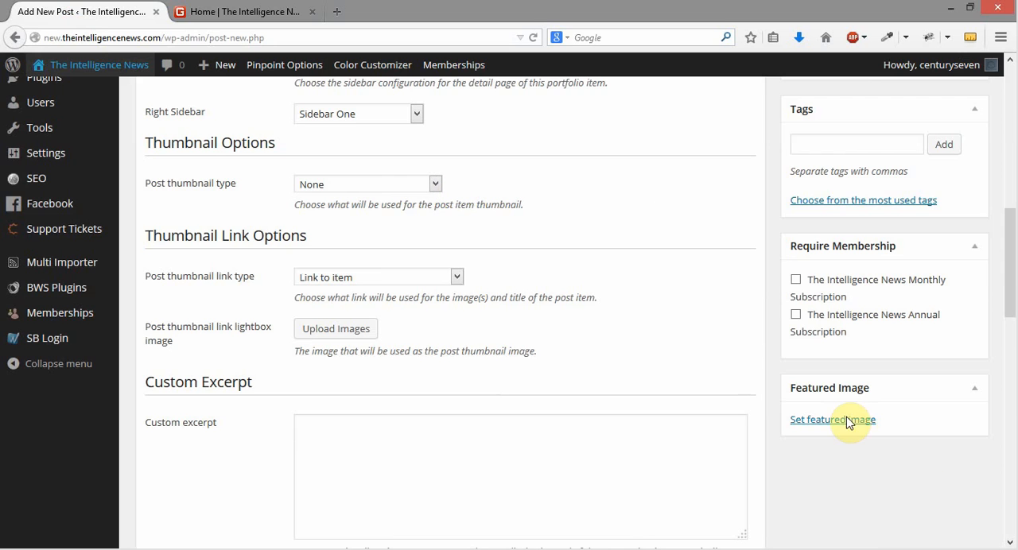
{"action": "left_click", "coordinate": [255, 11]}
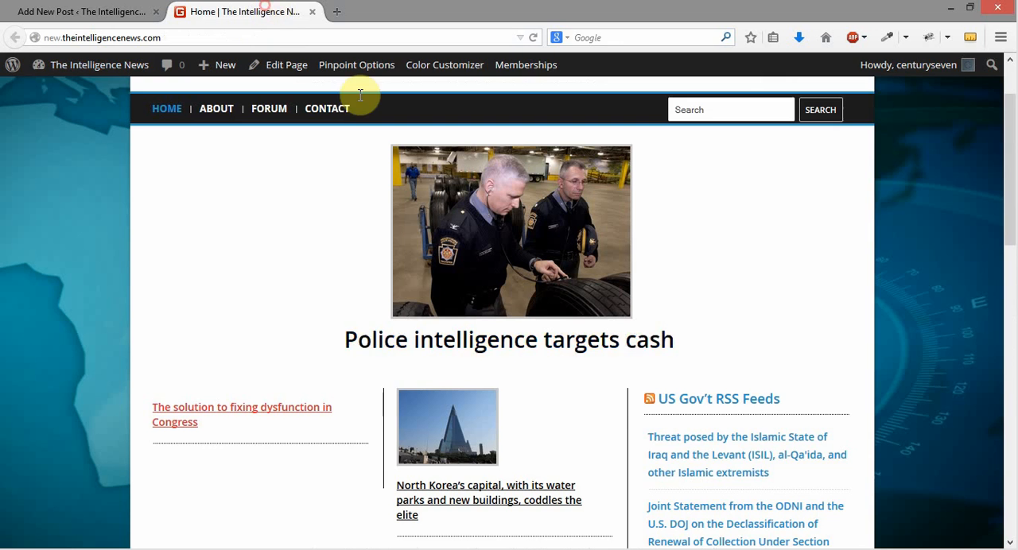
{"action": "left_click", "coordinate": [95, 11]}
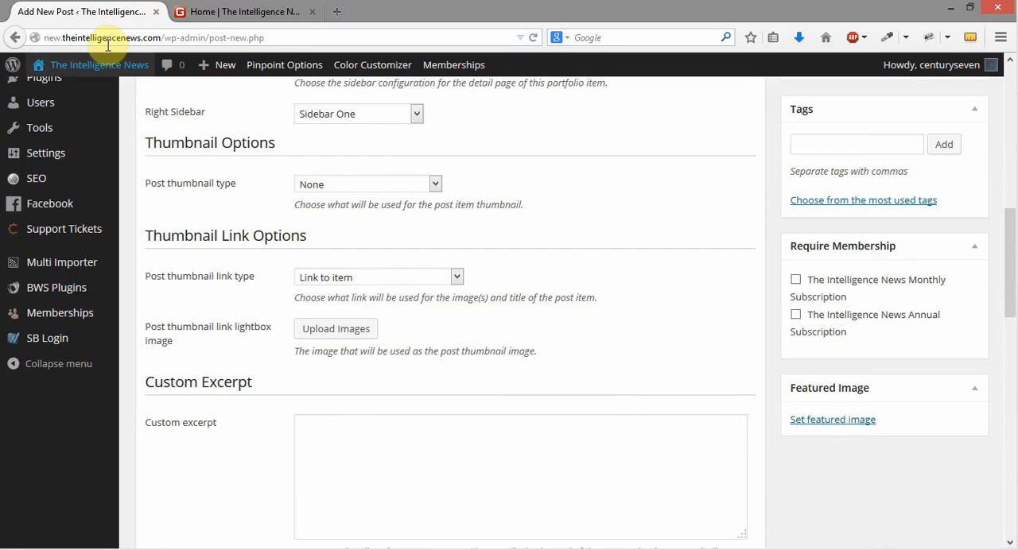
Try Video as the post thumbnail type, and set it back to None
{"action": "left_click", "coordinate": [377, 187]}
{"action": "left_click", "coordinate": [364, 225]}
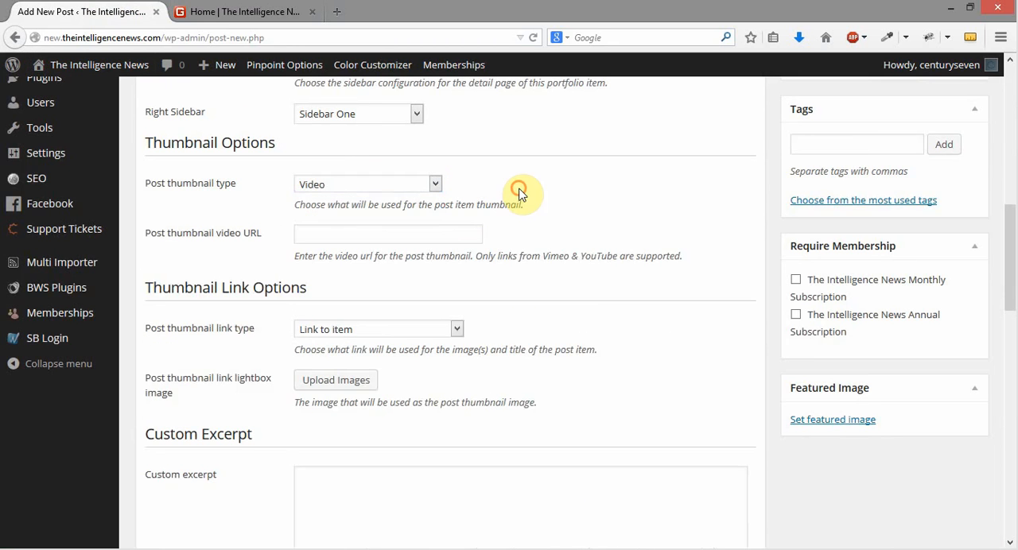
{"action": "left_click", "coordinate": [402, 193]}
{"action": "left_click", "coordinate": [406, 199]}
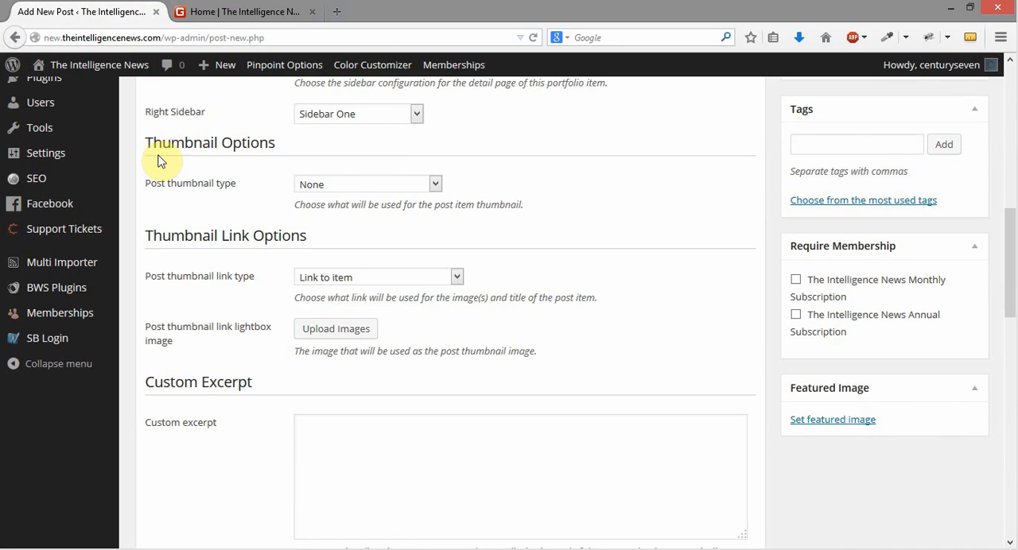
{"action": "left_click_drag", "start_coordinate": [144, 237], "coordinate": [311, 233]}
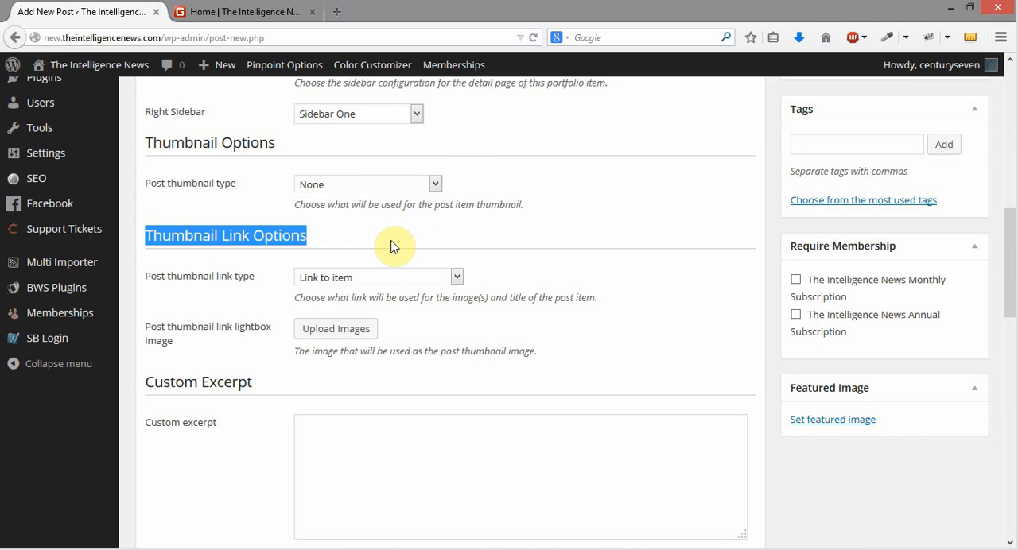
{"action": "left_click", "coordinate": [229, 265]}
{"action": "left_click_drag", "start_coordinate": [147, 235], "coordinate": [340, 256]}
{"action": "left_click", "coordinate": [437, 229]}
{"action": "left_click_drag", "start_coordinate": [501, 165], "coordinate": [443, 193]}
{"action": "left_click", "coordinate": [523, 186]}
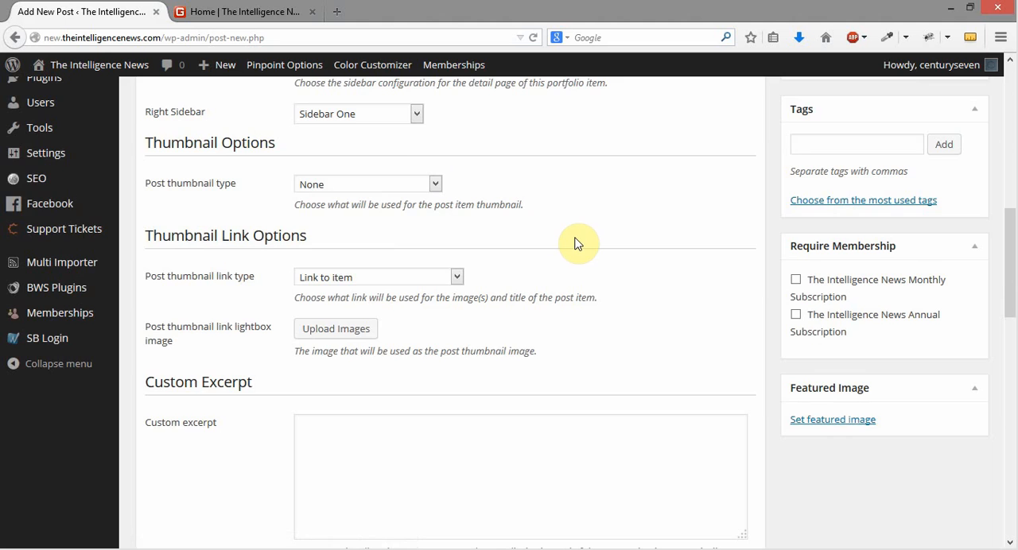
Try the lightbox video, lightbox image, thumbnail image lightbox and Link to URL (New Window) thumbnail link types, and set the type back to Link to item
{"action": "scroll", "coordinate": [579, 243], "scroll_direction": "down", "scroll_amount": 2}
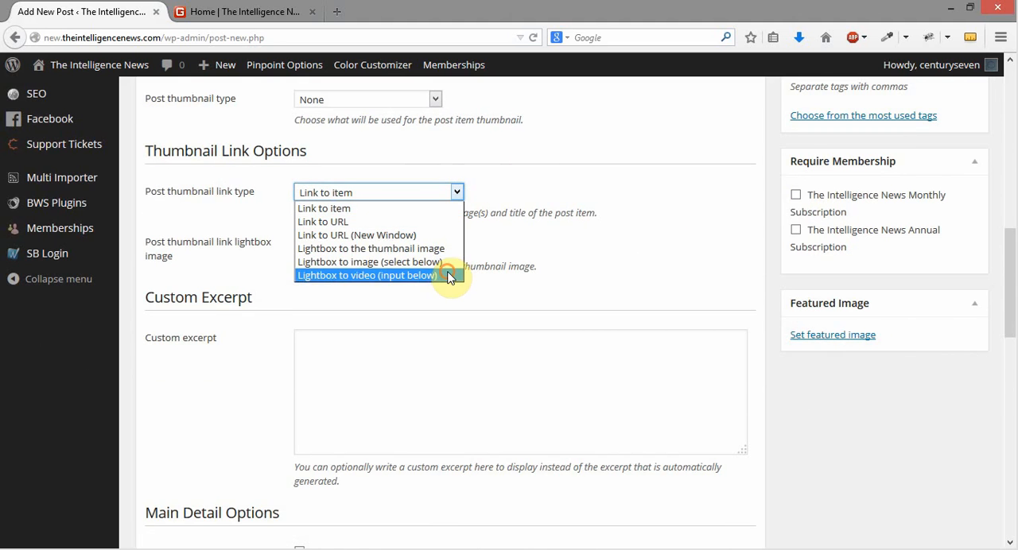
{"action": "left_click", "coordinate": [445, 275]}
{"action": "left_click", "coordinate": [456, 192]}
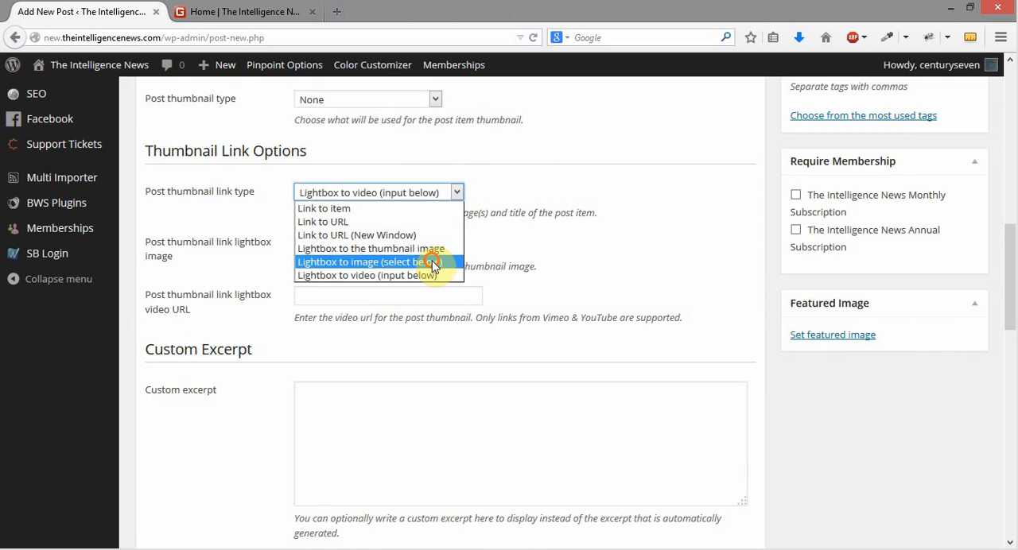
{"action": "left_click", "coordinate": [434, 262]}
{"action": "left_click", "coordinate": [456, 193]}
{"action": "left_click", "coordinate": [420, 248]}
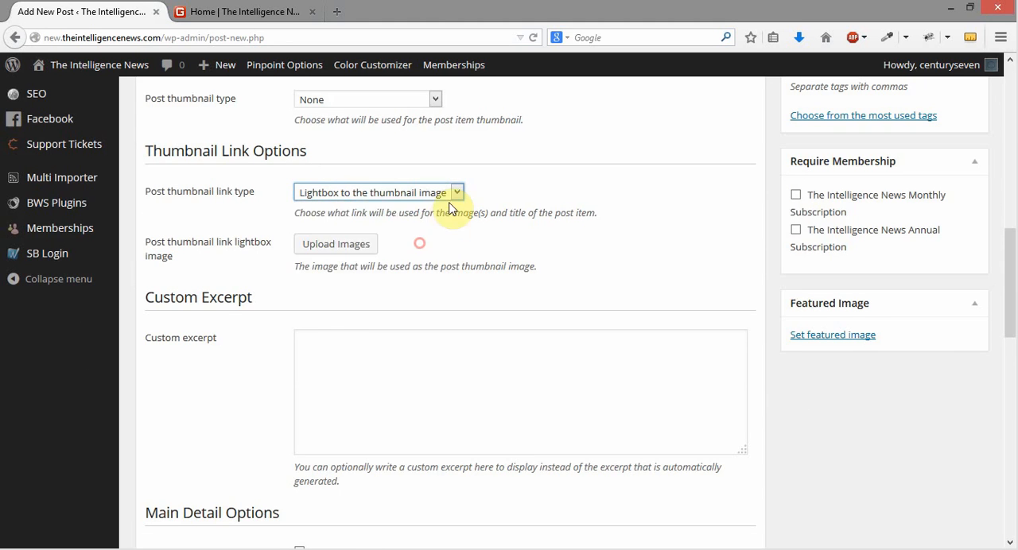
{"action": "left_click", "coordinate": [457, 192]}
{"action": "left_click", "coordinate": [420, 235]}
{"action": "left_click", "coordinate": [456, 192]}
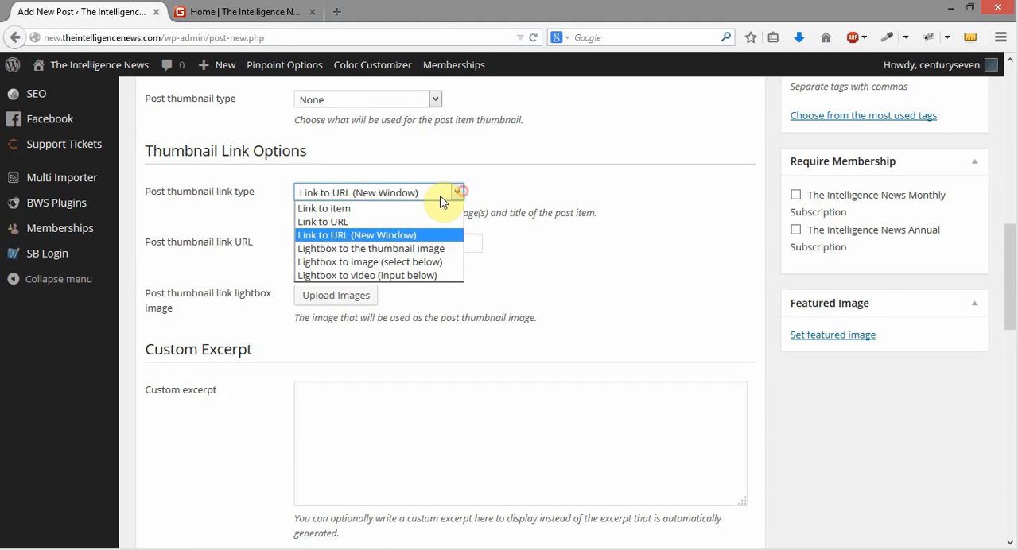
{"action": "left_click", "coordinate": [421, 210]}
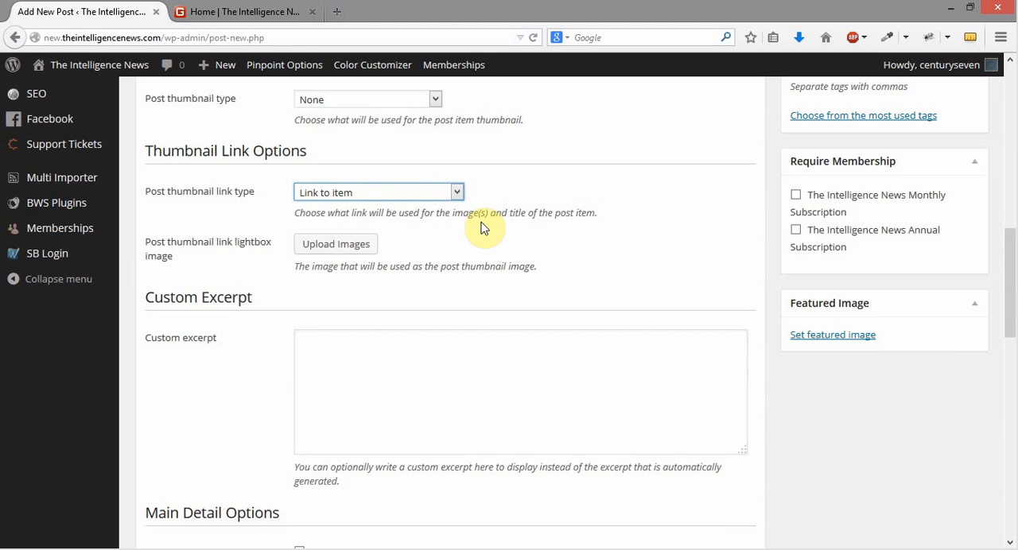
Compare the homepage's story links, including the North Korea story, with the new post's thumbnail link settings
{"action": "left_click", "coordinate": [262, 12]}
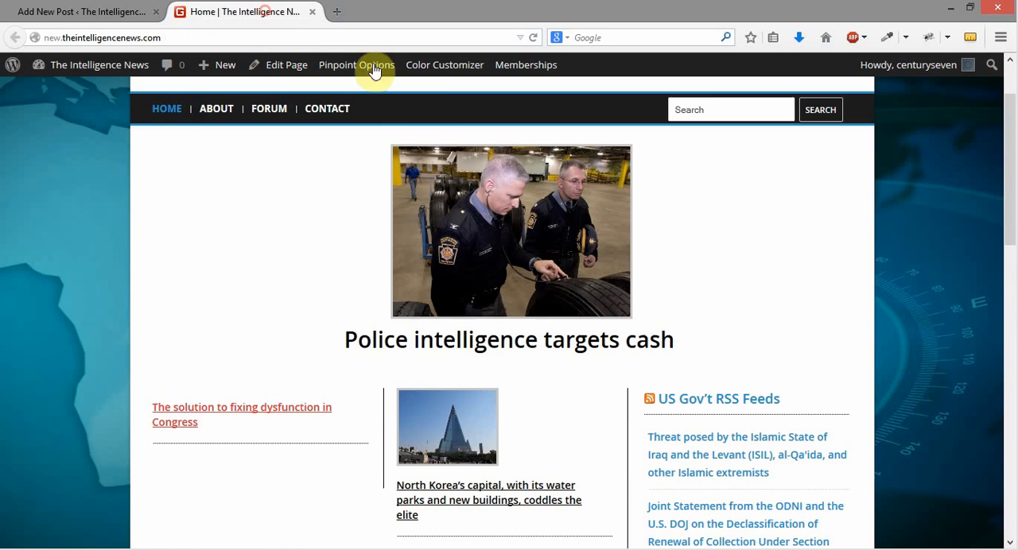
{"action": "scroll", "coordinate": [704, 236], "scroll_direction": "down", "scroll_amount": 2}
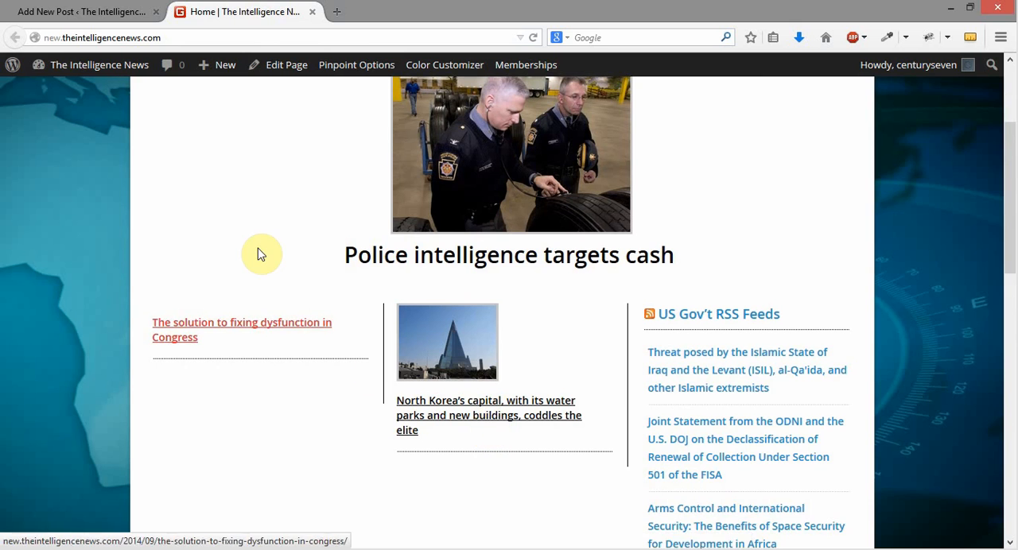
{"action": "left_click", "coordinate": [79, 12]}
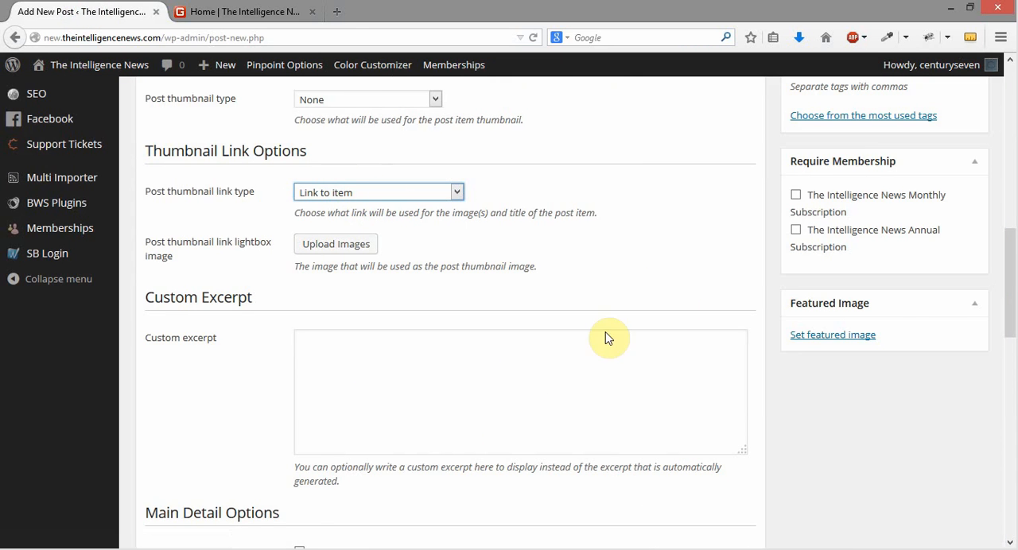
{"action": "left_click", "coordinate": [223, 11]}
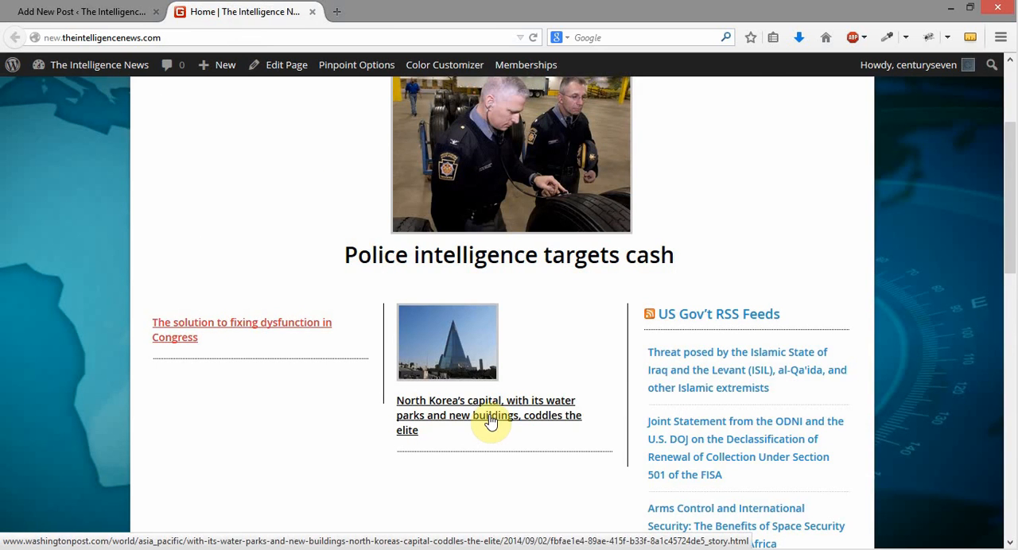
{"action": "left_click", "coordinate": [107, 11]}
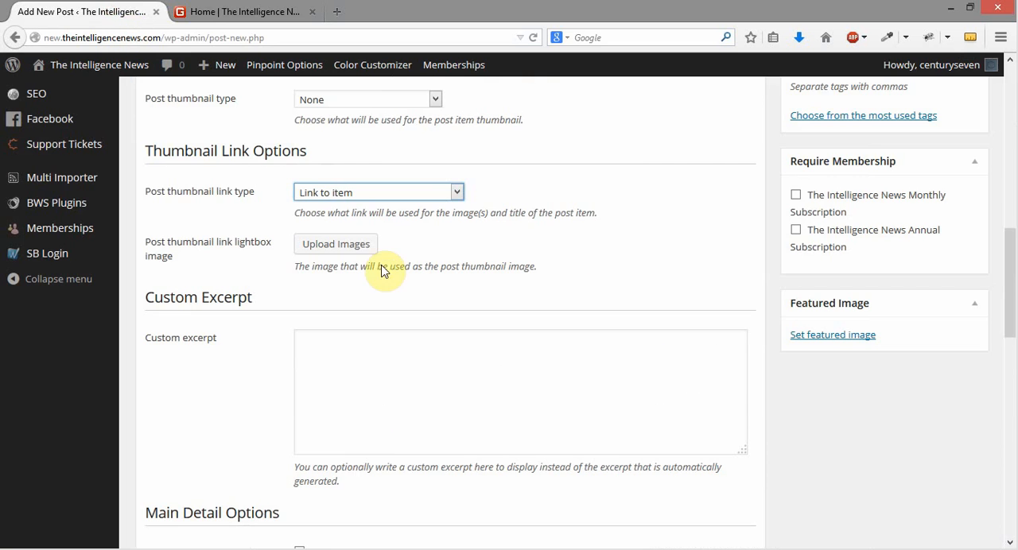
{"action": "left_click", "coordinate": [238, 13]}
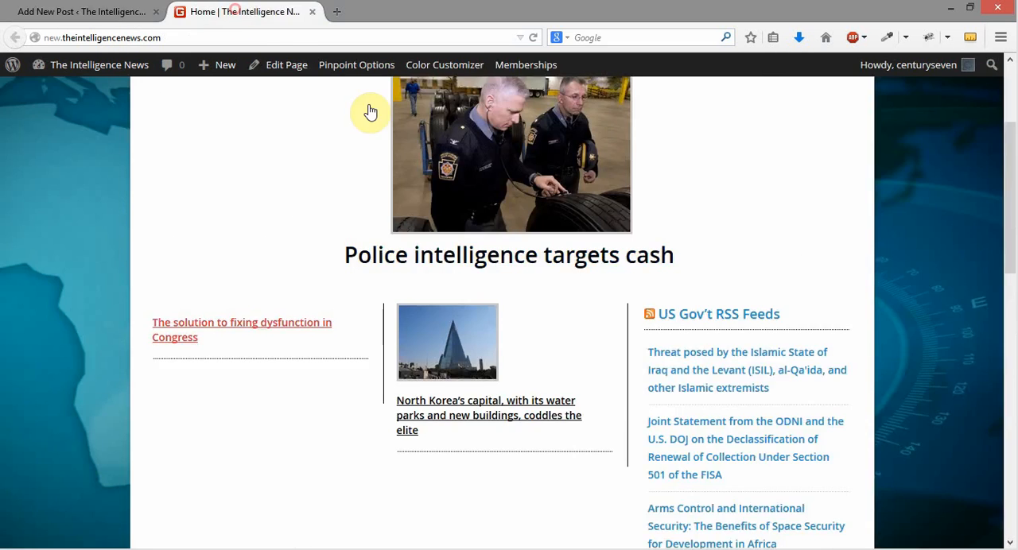
Open the "Police intelligence targets cash" article in a new browser tab and compare it with the post's Link to item setting
{"action": "right_click", "coordinate": [477, 237]}
{"action": "left_click", "coordinate": [524, 257]}
{"action": "left_click", "coordinate": [389, 11]}
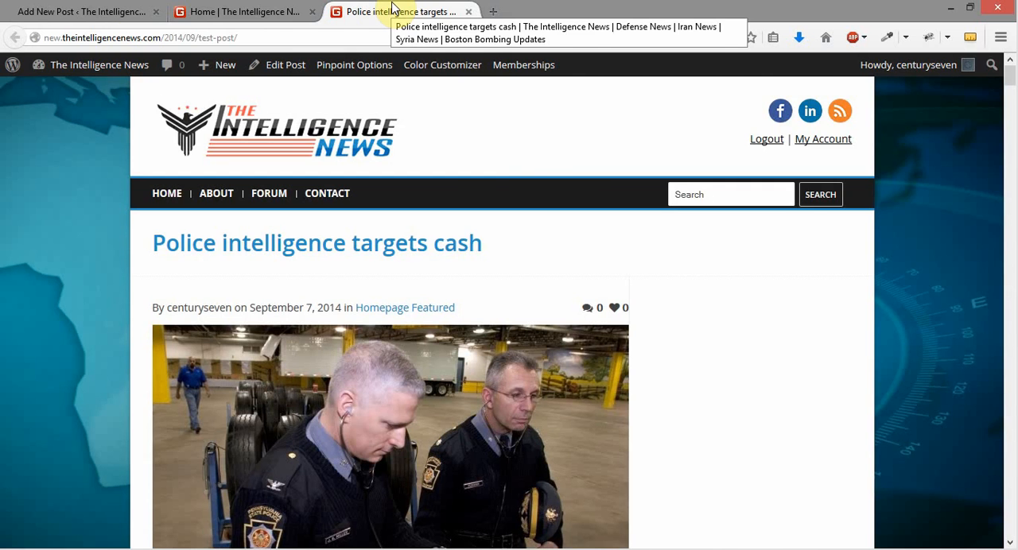
{"action": "left_click", "coordinate": [209, 13]}
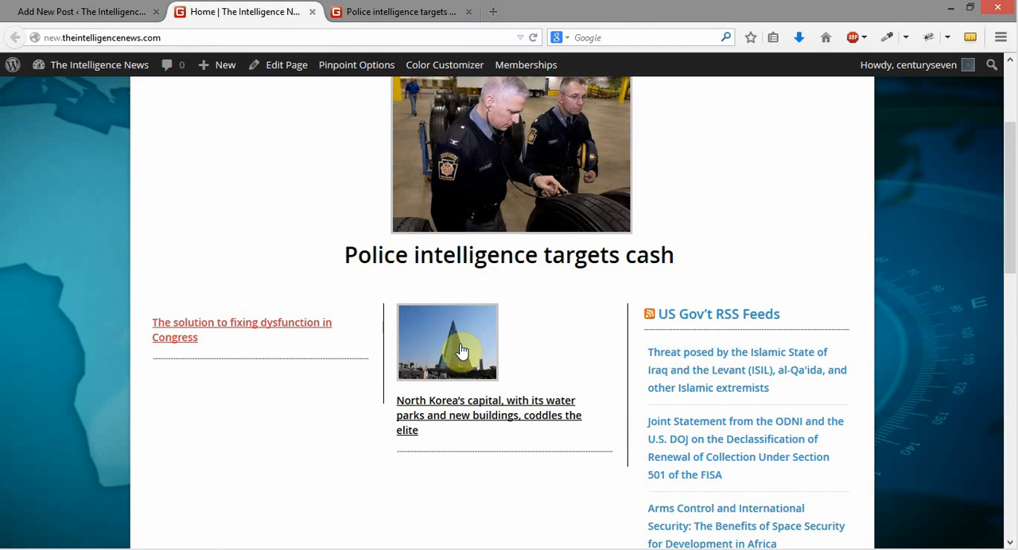
{"action": "left_click", "coordinate": [56, 10]}
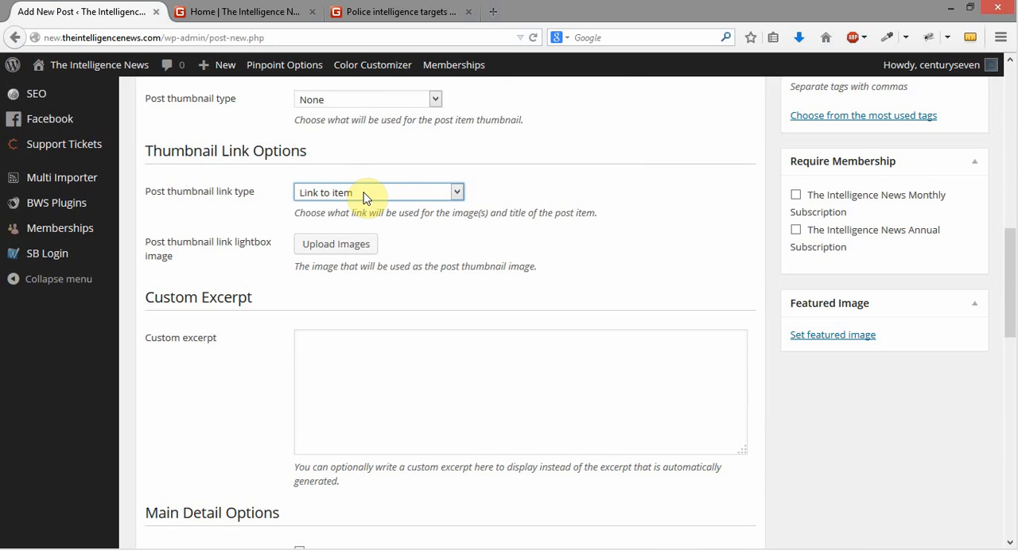
{"action": "left_click", "coordinate": [401, 11]}
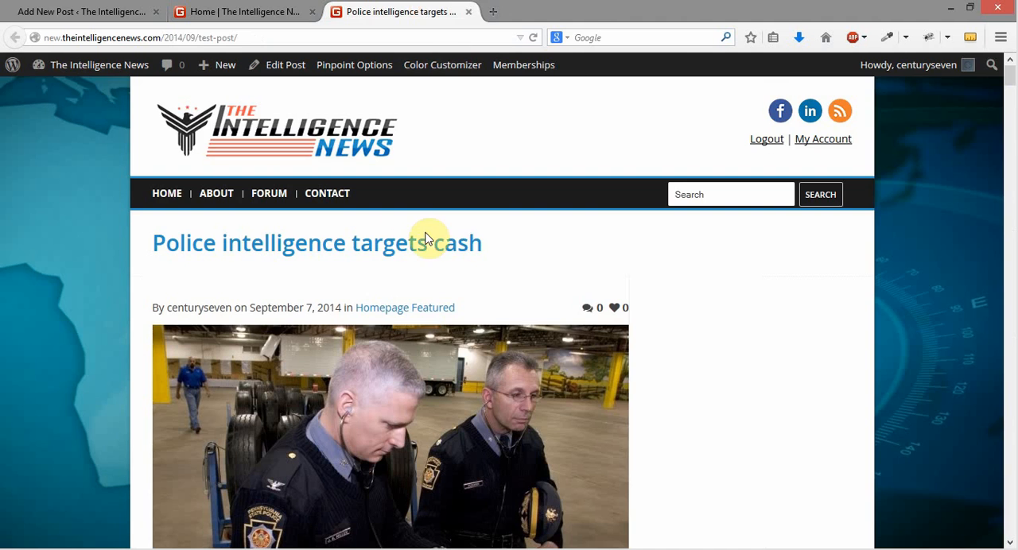
Set the new post's thumbnail link type to Link to URL
{"action": "left_click", "coordinate": [111, 9]}
{"action": "left_click", "coordinate": [371, 193]}
{"action": "left_click", "coordinate": [370, 222]}
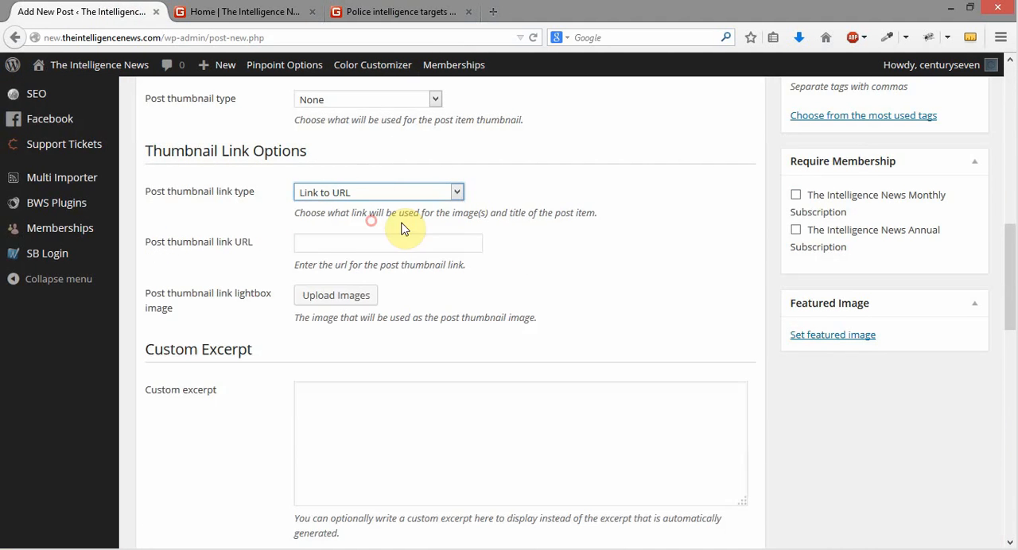
Close the police article's tab, check the North Korea story's link on the homepage, and return to the new post
{"action": "left_click", "coordinate": [438, 11]}
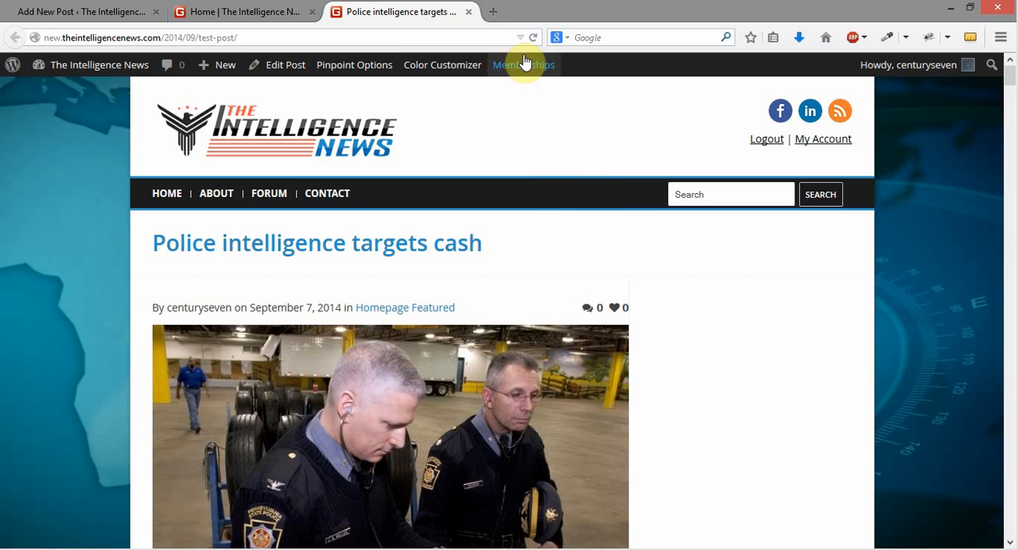
{"action": "left_click", "coordinate": [468, 11]}
{"action": "scroll", "coordinate": [571, 196], "scroll_direction": "down", "scroll_amount": 2}
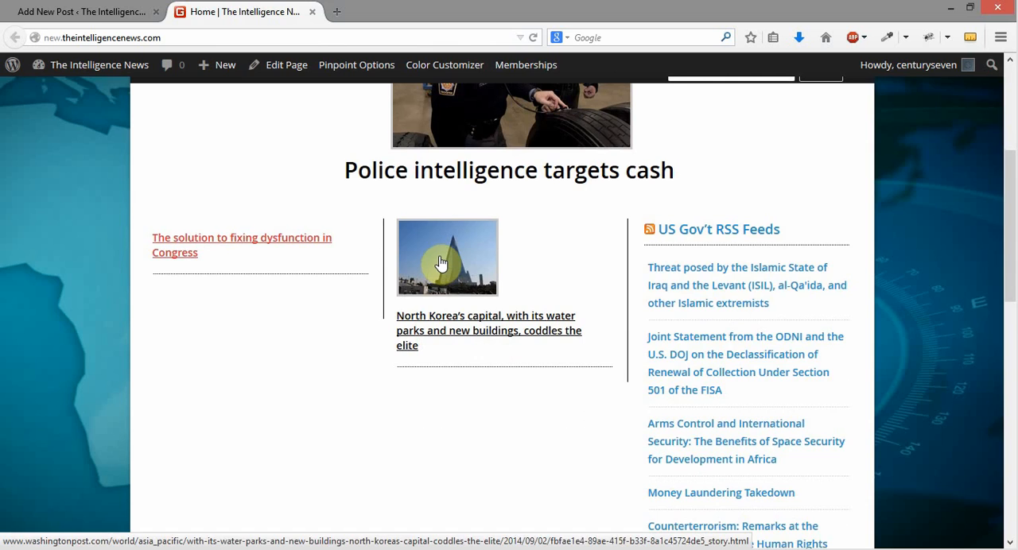
{"action": "left_click", "coordinate": [101, 11]}
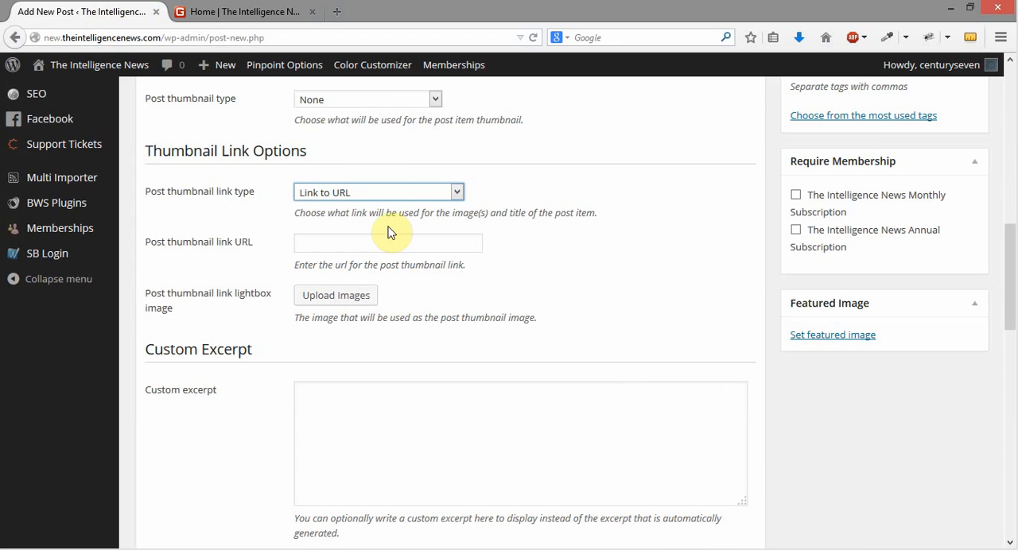
{"action": "left_click", "coordinate": [387, 195]}
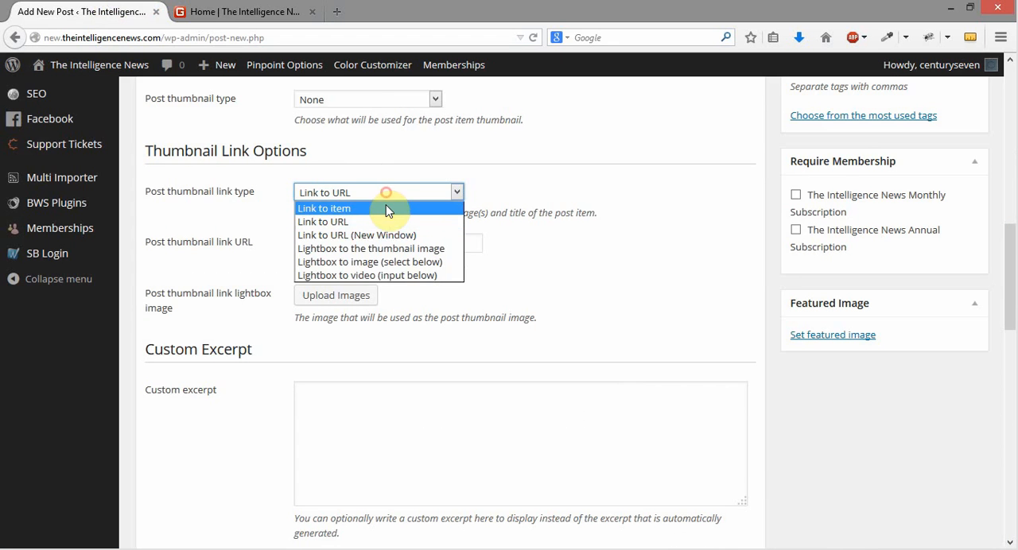
{"action": "left_click", "coordinate": [586, 231]}
{"action": "left_click", "coordinate": [403, 246]}
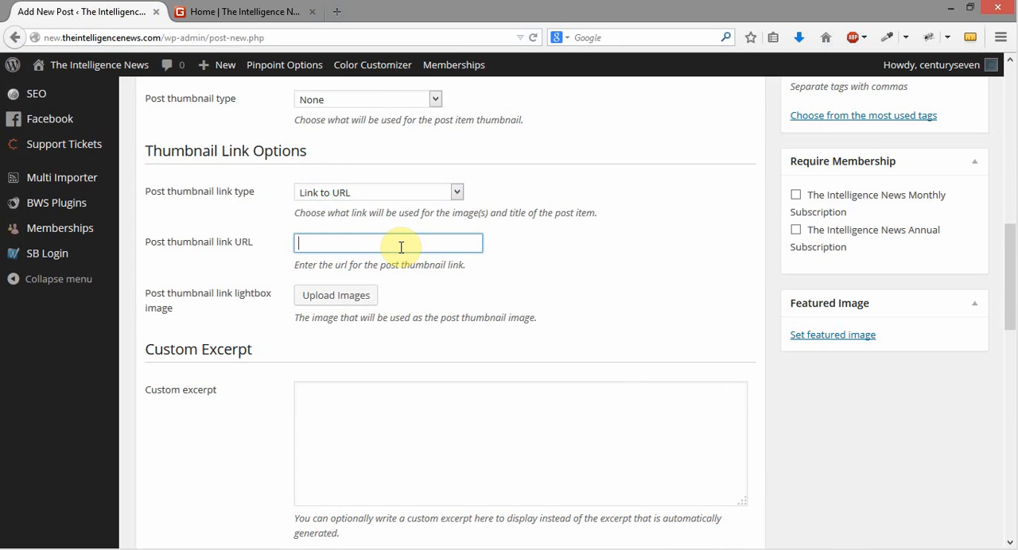
{"action": "left_click", "coordinate": [251, 13]}
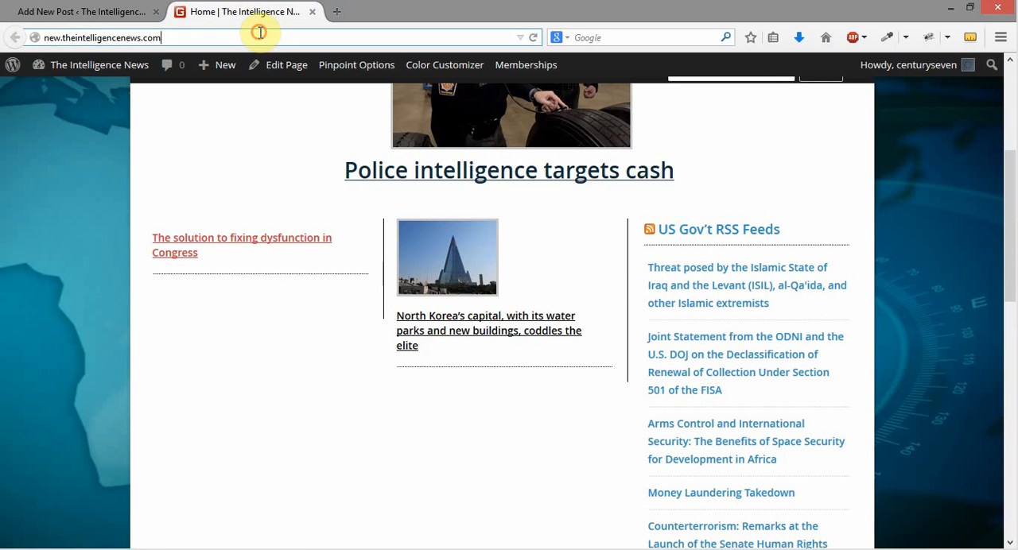
{"action": "left_click", "coordinate": [259, 32]}
{"action": "key", "text": "ctrl+c"}
{"action": "left_click", "coordinate": [102, 11]}
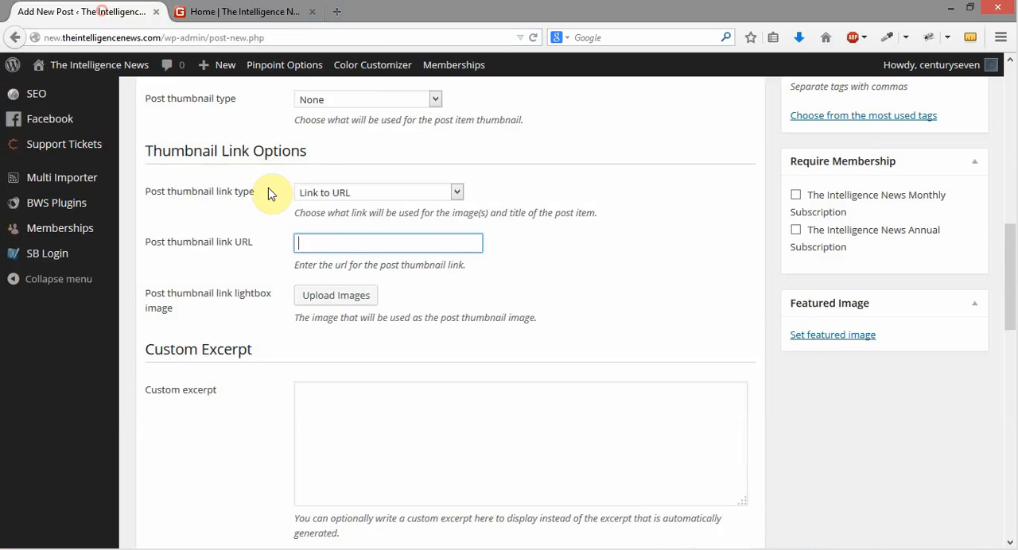
{"action": "key", "text": "ctrl+v"}
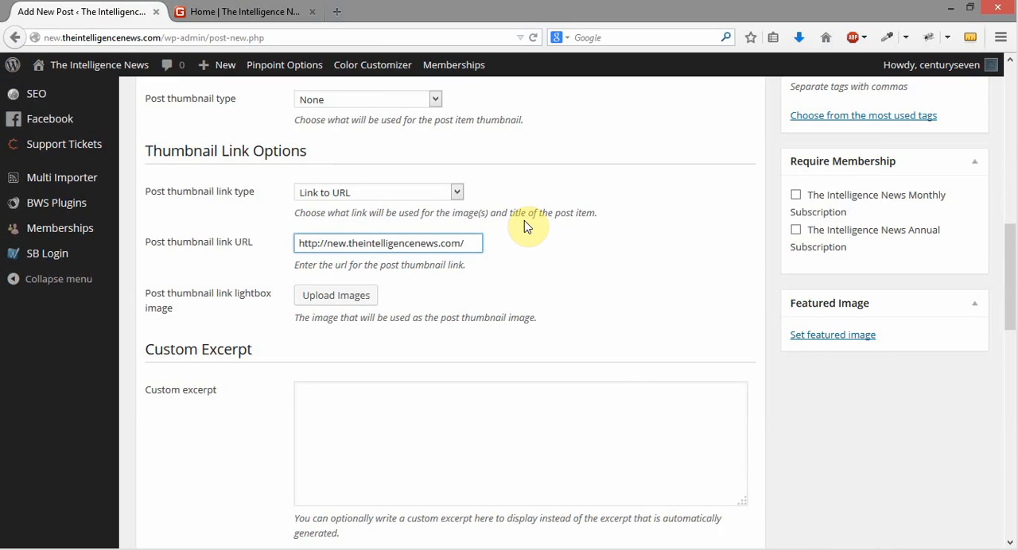
Try Link to URL (New Window) as the thumbnail link type, and change it to Lightbox to the thumbnail image
{"action": "left_click", "coordinate": [457, 192]}
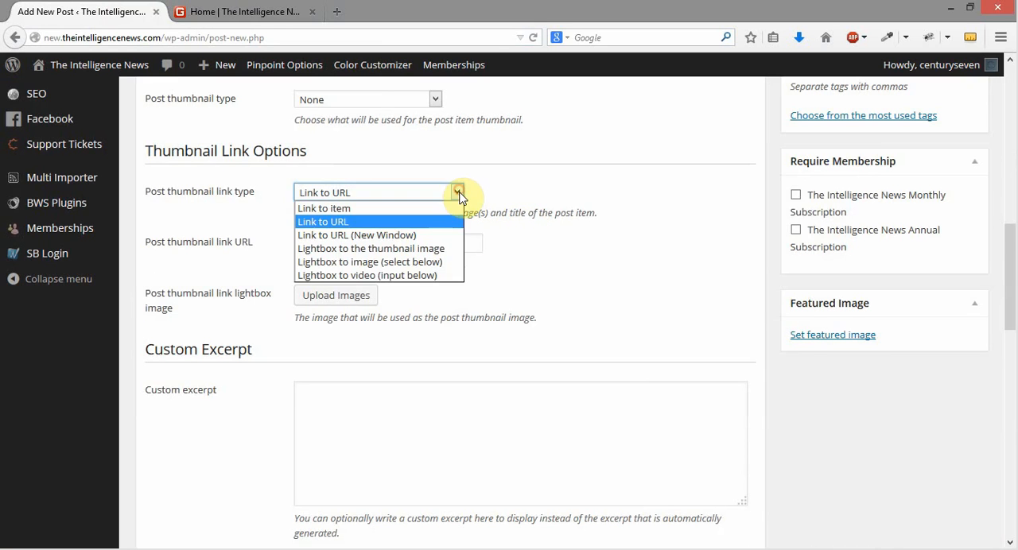
{"action": "left_click", "coordinate": [400, 234]}
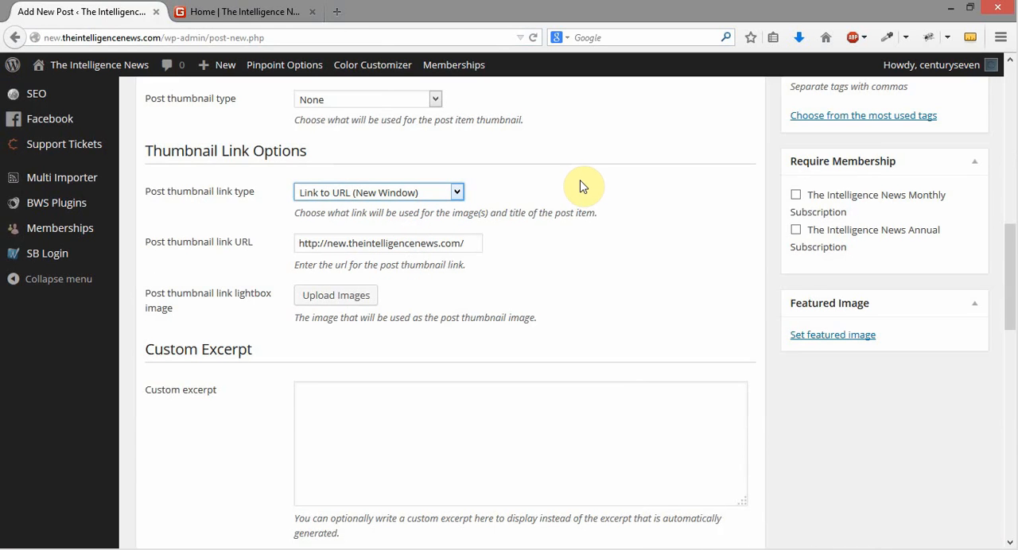
{"action": "left_click", "coordinate": [457, 195]}
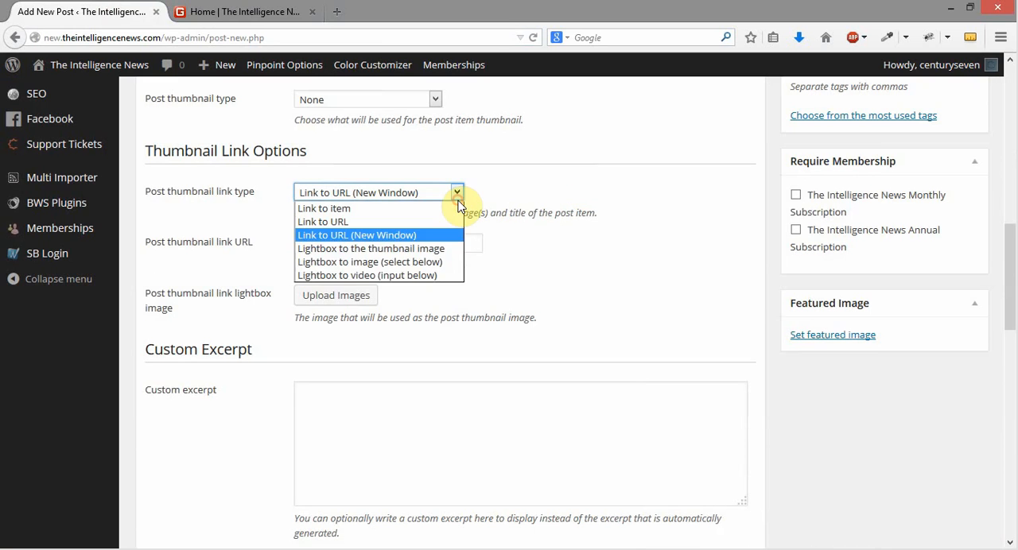
{"action": "left_click", "coordinate": [434, 254]}
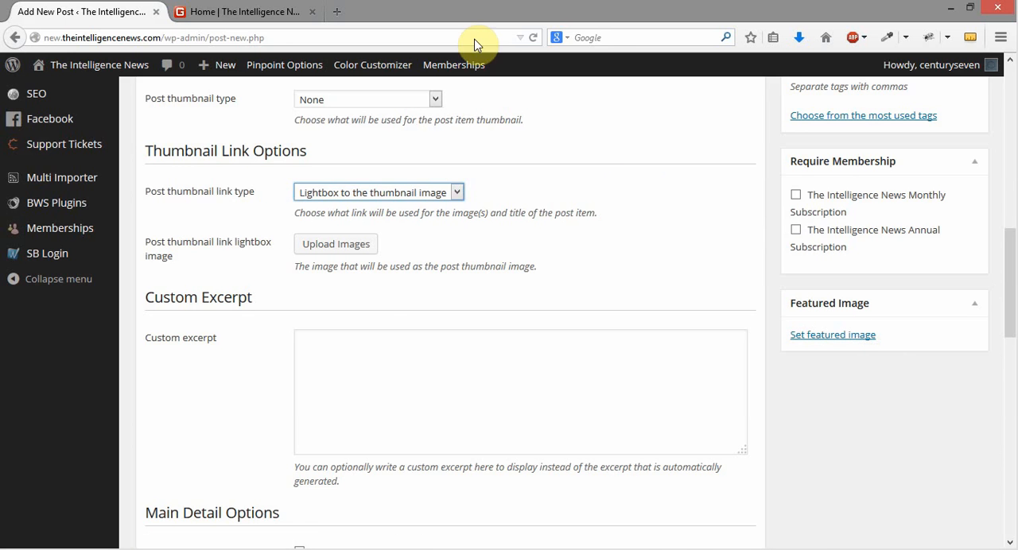
Check the North Korea story's link on the homepage, return to the new post, and try Lightbox to image (select below) as the thumbnail link type
{"action": "left_click", "coordinate": [259, 11]}
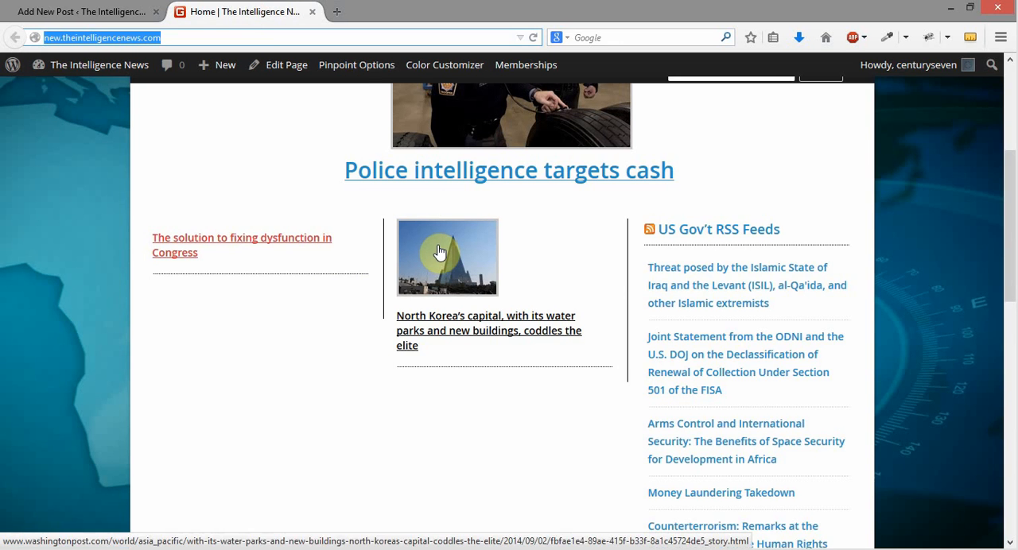
{"action": "left_click", "coordinate": [101, 13]}
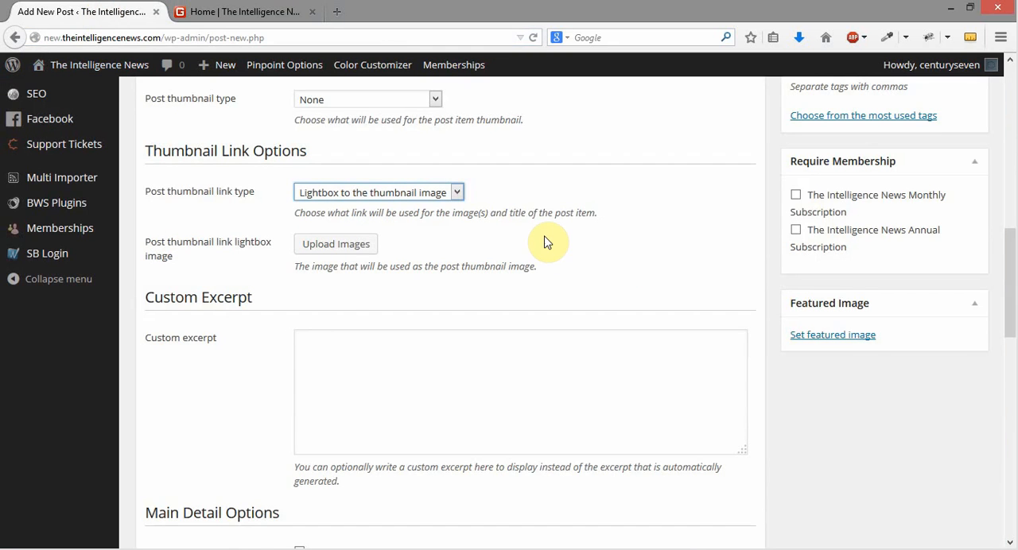
{"action": "left_click", "coordinate": [458, 193]}
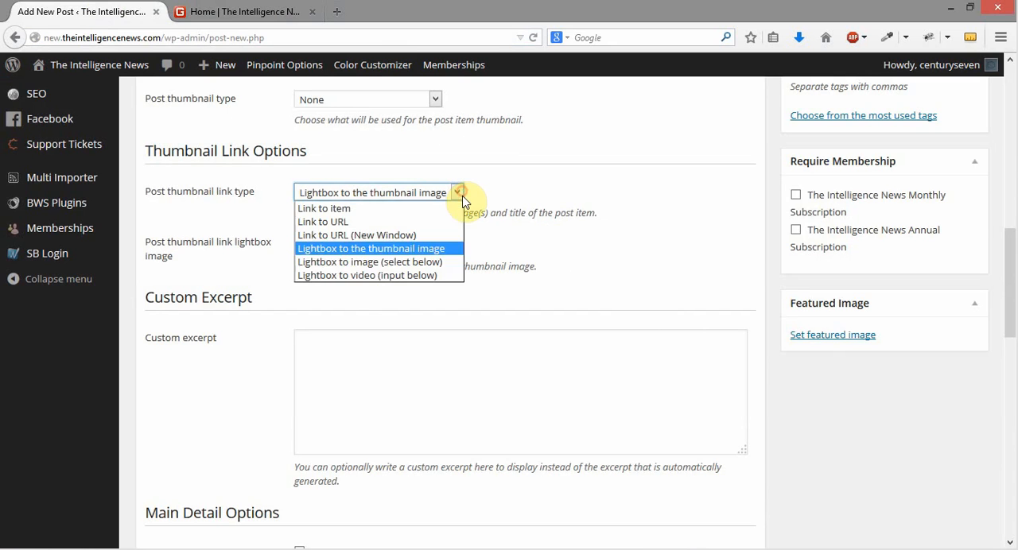
{"action": "left_click", "coordinate": [442, 262]}
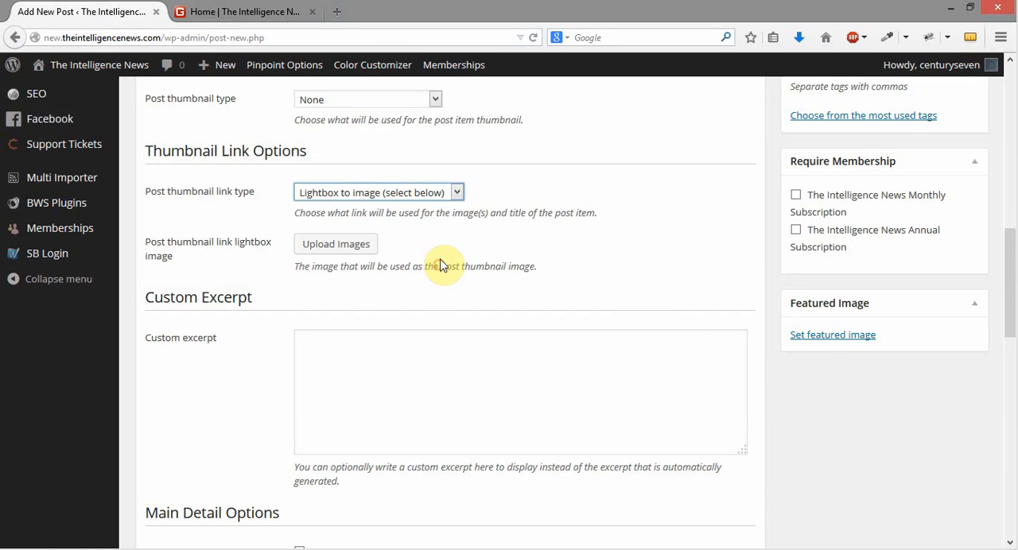
{"action": "left_click", "coordinate": [401, 195]}
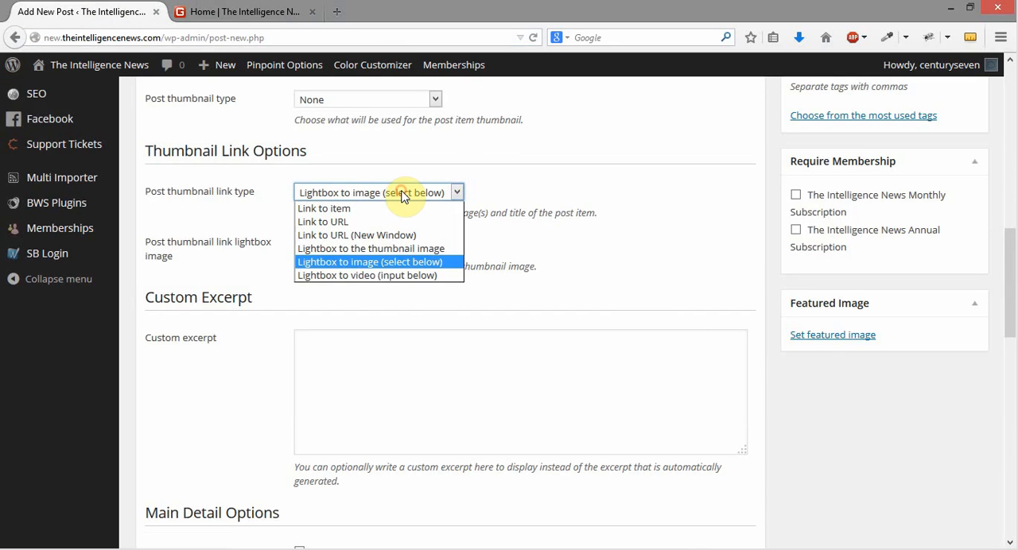
{"action": "left_click", "coordinate": [398, 262]}
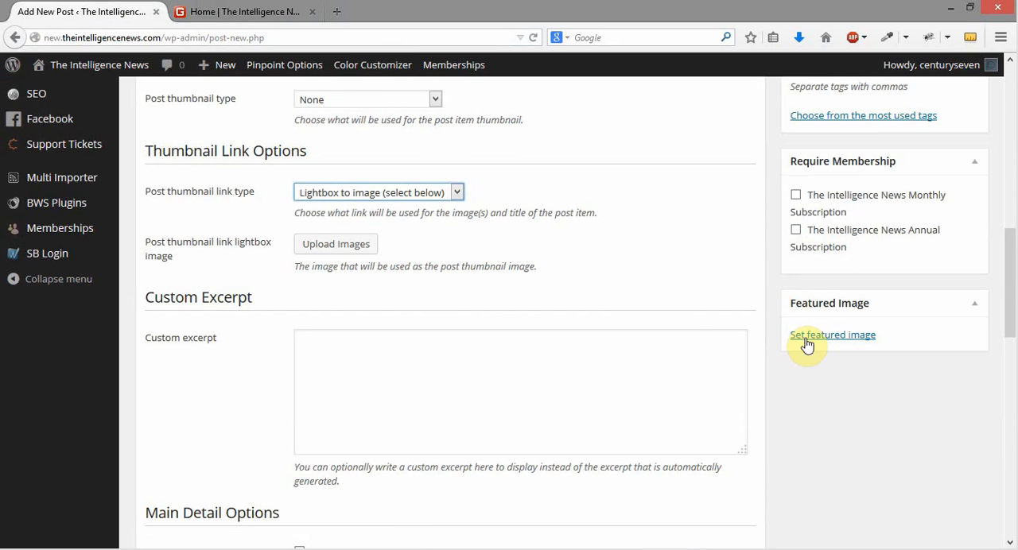
{"action": "left_click", "coordinate": [360, 196]}
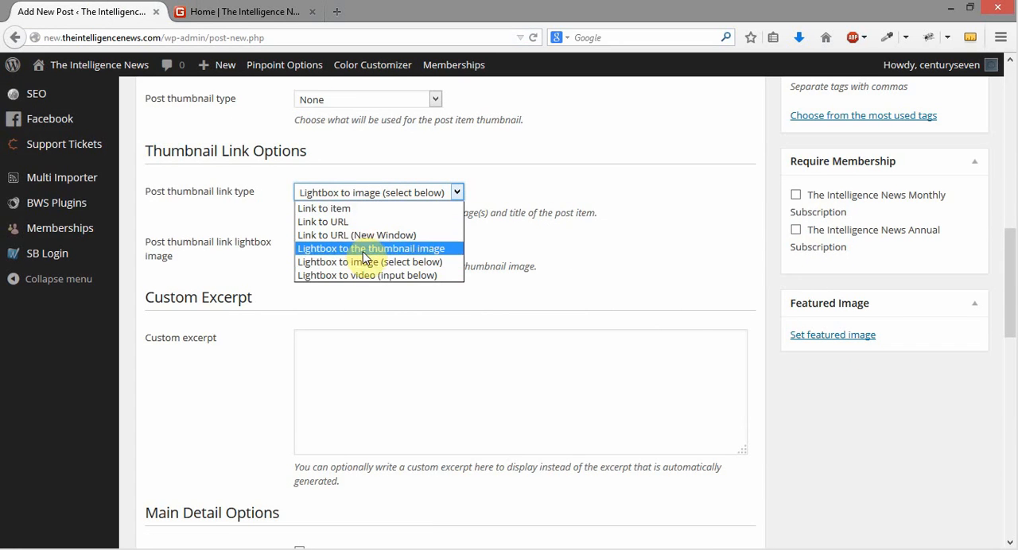
{"action": "left_click", "coordinate": [368, 264]}
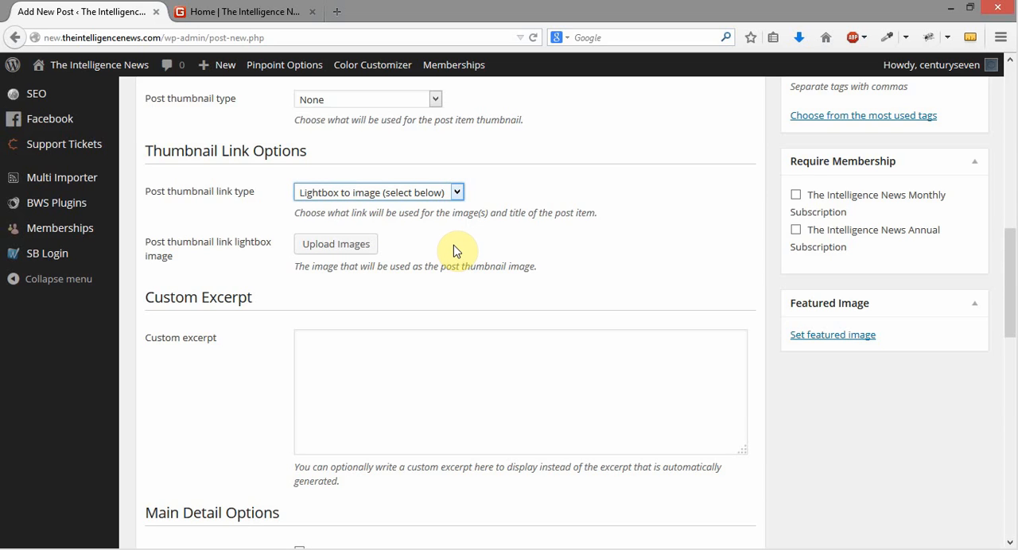
Set the post thumbnail link type to Lightbox to video (input below)
{"action": "left_click", "coordinate": [420, 195]}
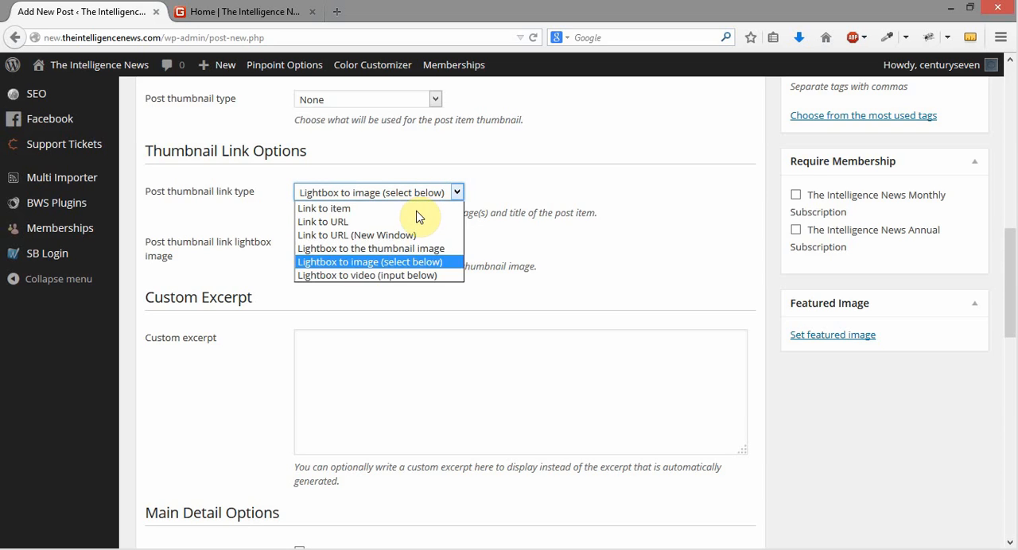
{"action": "left_click", "coordinate": [433, 278]}
{"action": "left_click", "coordinate": [433, 276]}
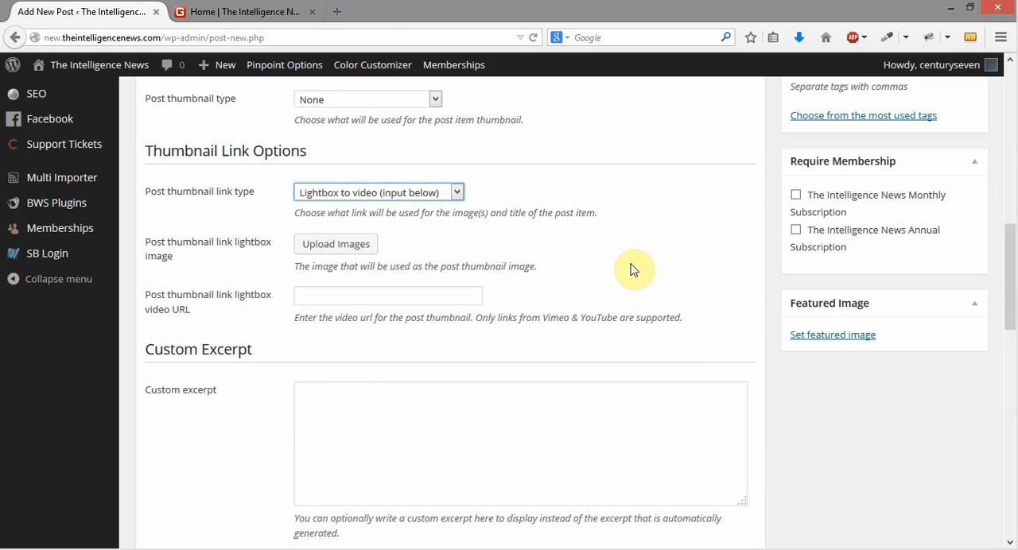
Go to YouTube in a new tab, open the Beef Tacos with Wasabi Mayonnaise video and pause it
{"action": "left_click", "coordinate": [340, 11]}
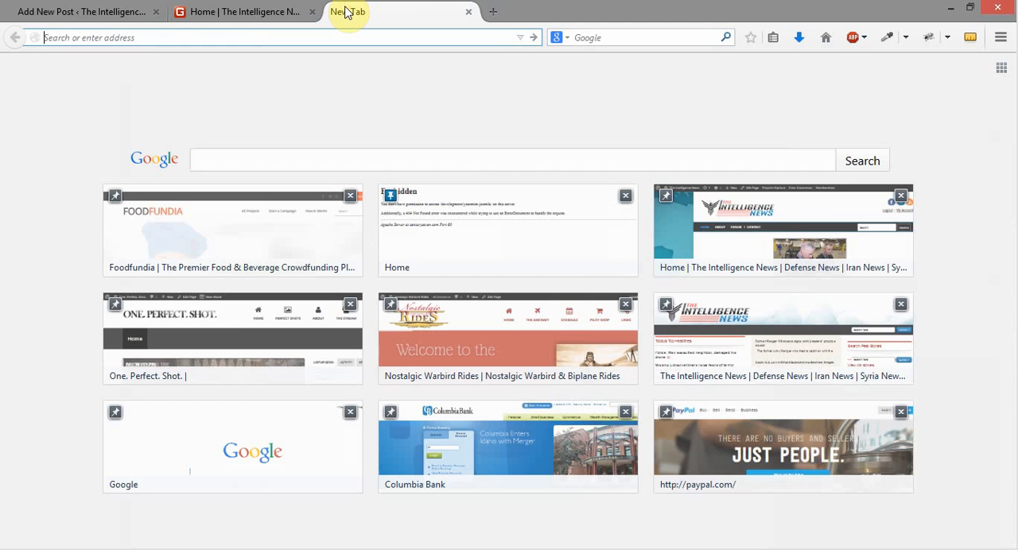
{"action": "type", "text": "youtube.com"}
{"action": "key", "text": "Return"}
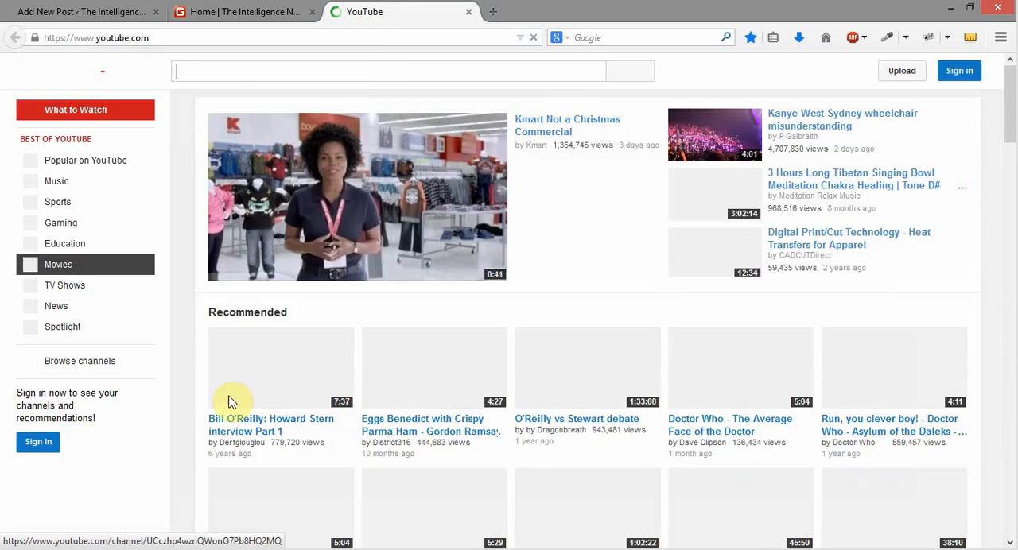
{"action": "scroll", "coordinate": [266, 353], "scroll_direction": "down", "scroll_amount": 1}
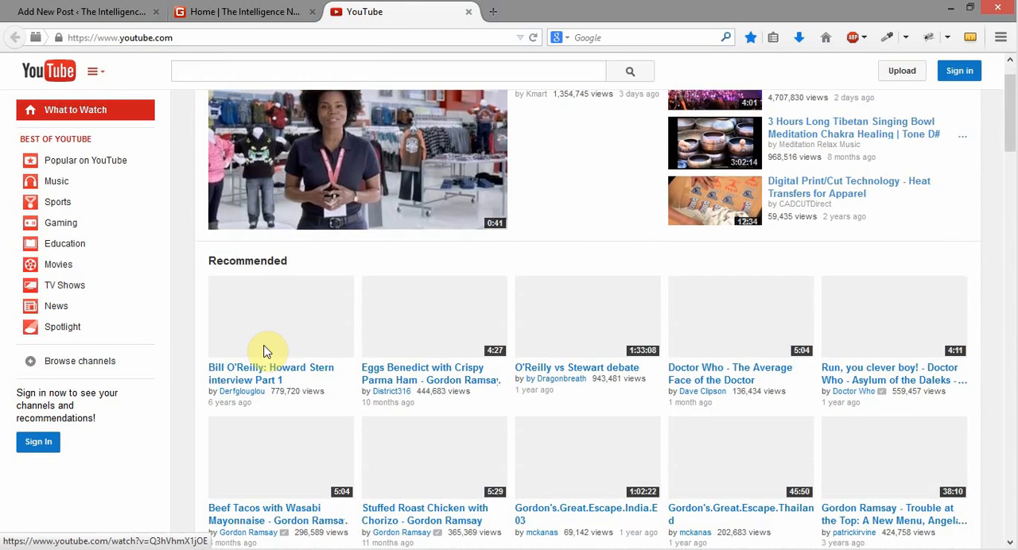
{"action": "scroll", "coordinate": [267, 350], "scroll_direction": "down", "scroll_amount": 4}
{"action": "scroll", "coordinate": [279, 286], "scroll_direction": "up", "scroll_amount": 1}
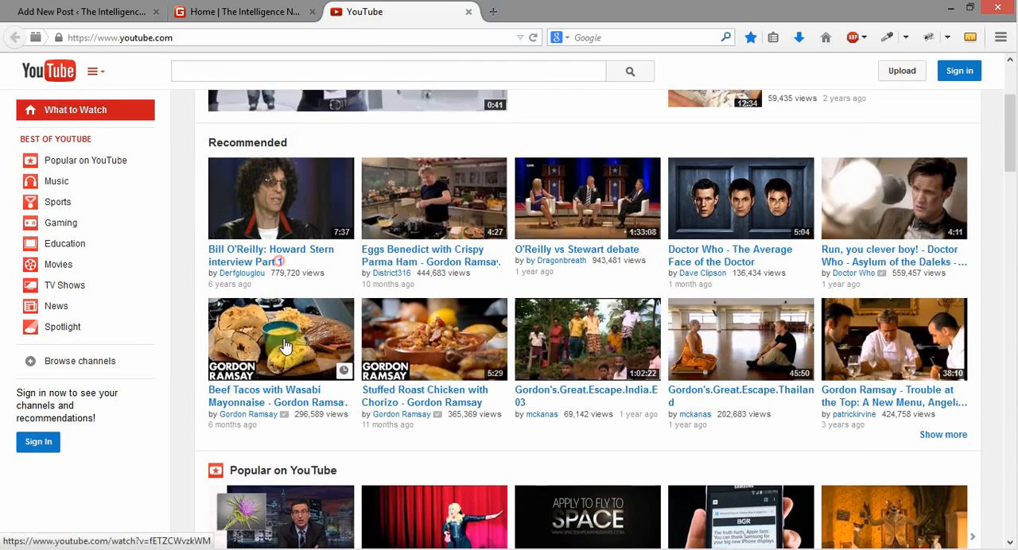
{"action": "left_click", "coordinate": [291, 350]}
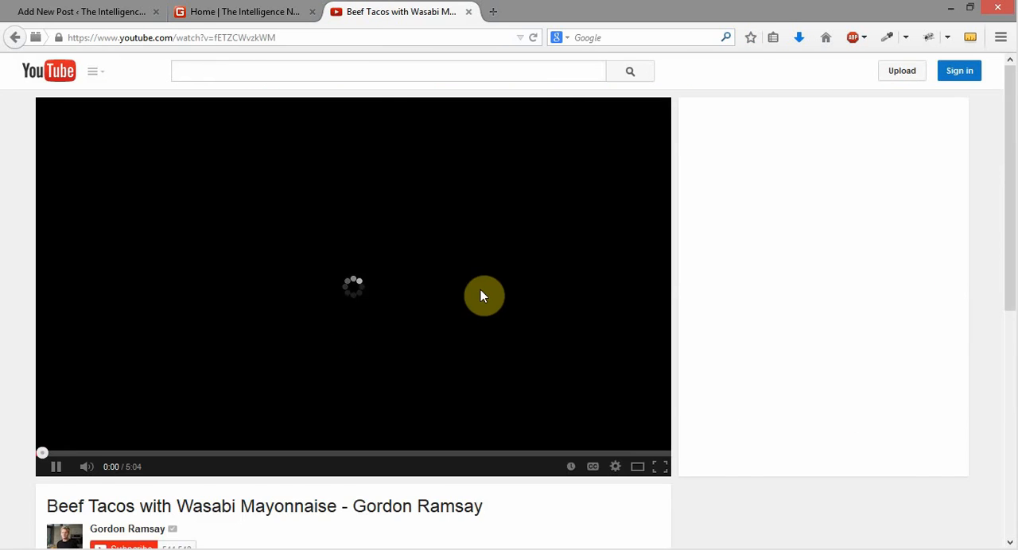
{"action": "scroll", "coordinate": [491, 330], "scroll_direction": "down", "scroll_amount": 1}
{"action": "left_click", "coordinate": [55, 410]}
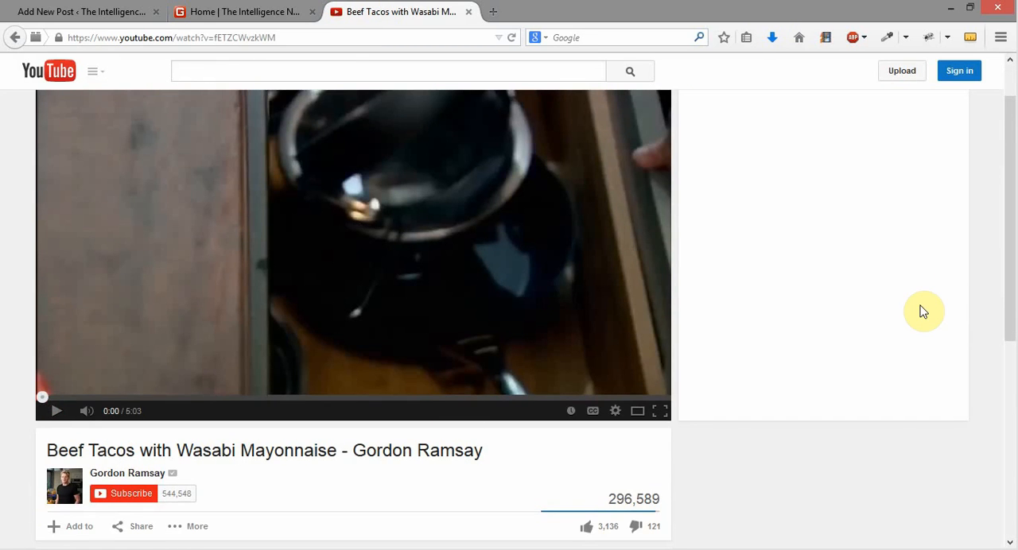
{"action": "scroll", "coordinate": [902, 278], "scroll_direction": "down", "scroll_amount": 3}
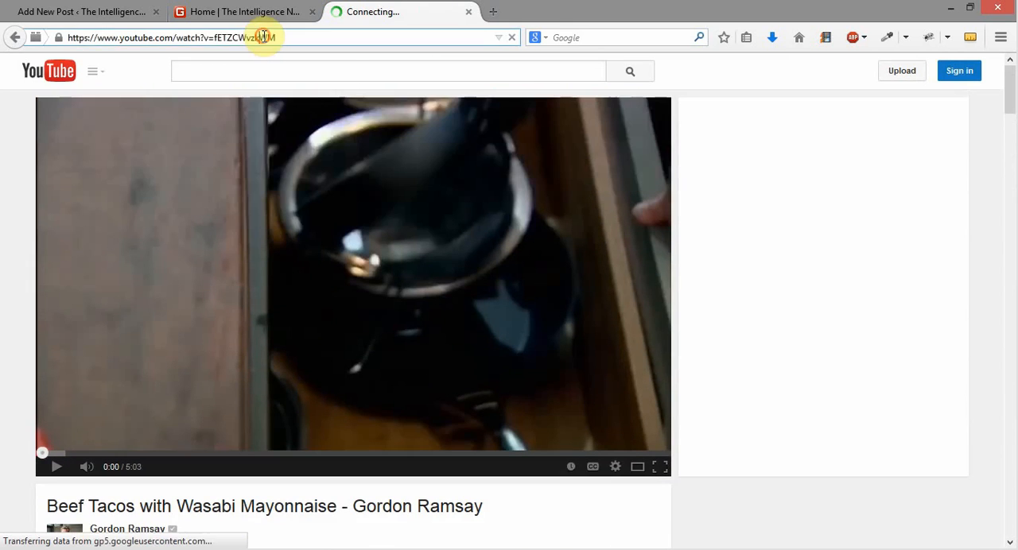
{"action": "left_click", "coordinate": [261, 38]}
{"action": "right_click", "coordinate": [266, 37]}
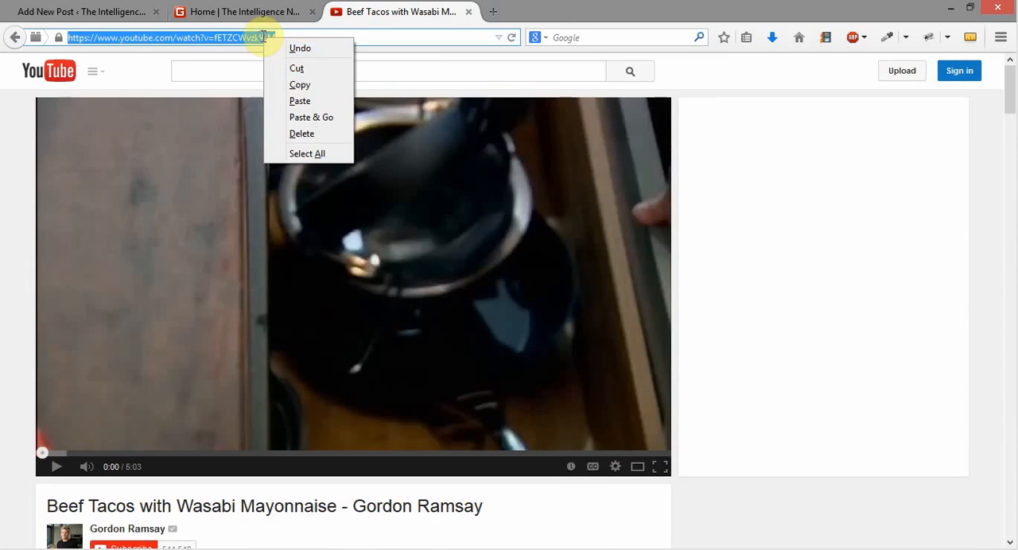
{"action": "left_click", "coordinate": [298, 85]}
{"action": "left_click", "coordinate": [86, 12]}
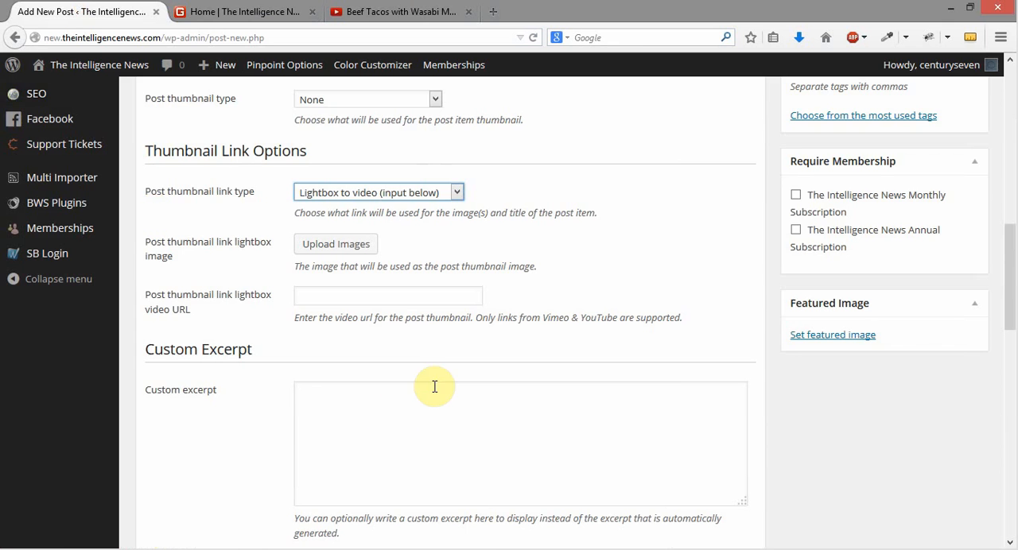
{"action": "right_click", "coordinate": [341, 290]}
{"action": "left_click", "coordinate": [413, 356]}
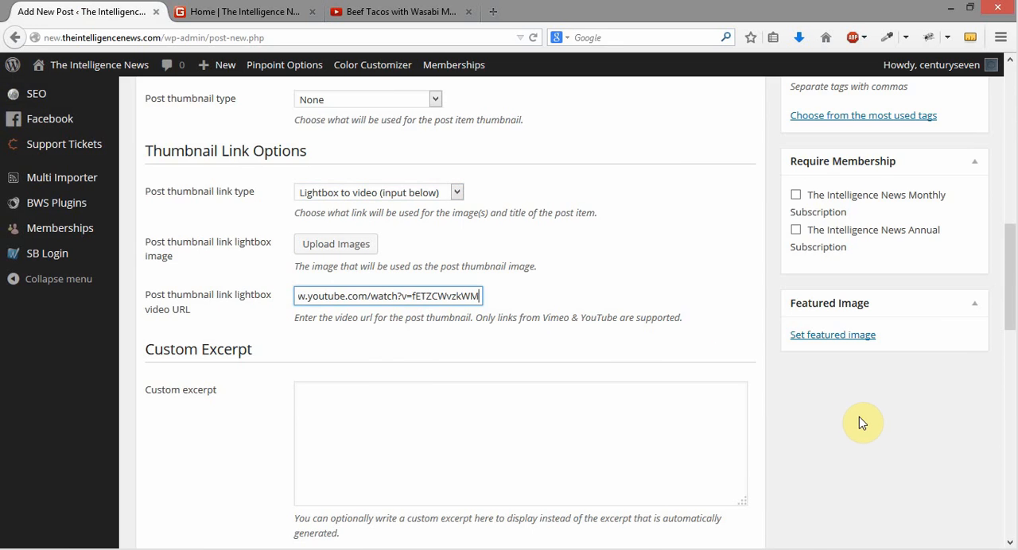
Close the YouTube video's tab, look over the story links on the homepage, and return to the new post
{"action": "left_click", "coordinate": [206, 11]}
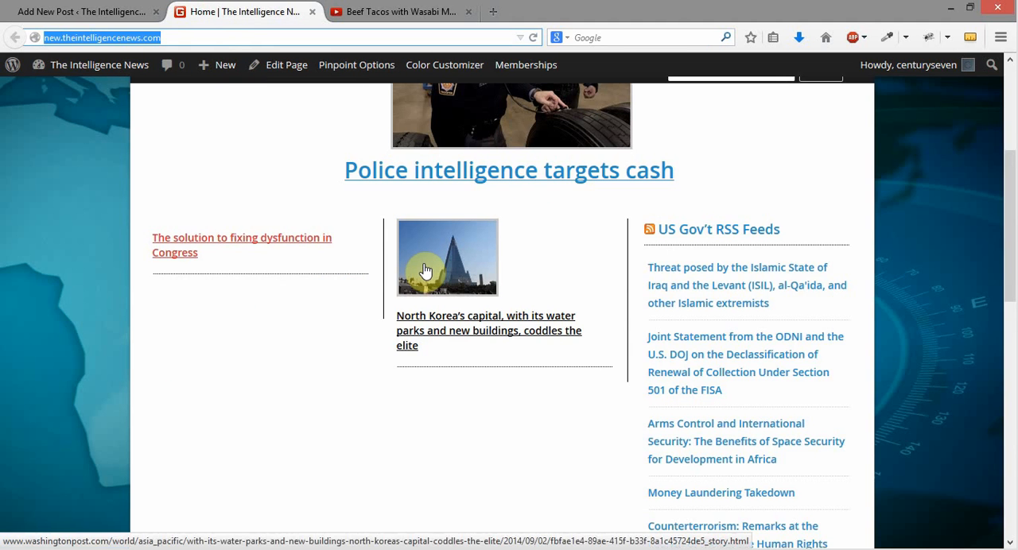
{"action": "left_click", "coordinate": [469, 11]}
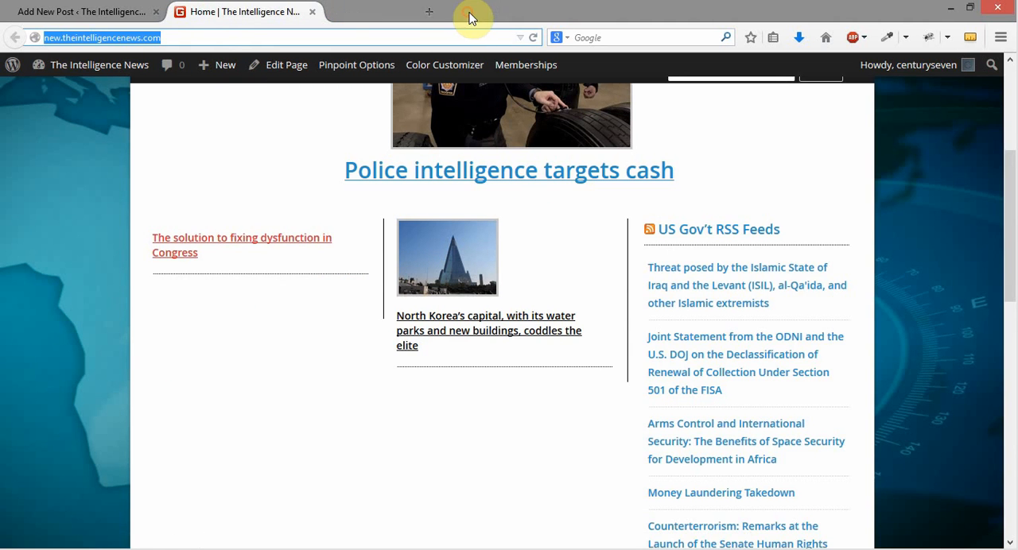
{"action": "left_click", "coordinate": [117, 14]}
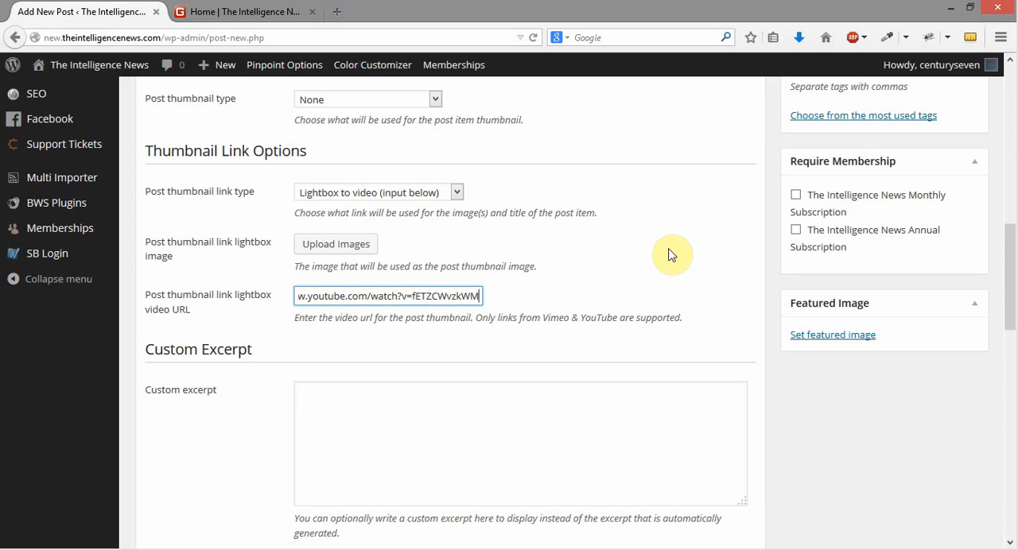
{"action": "left_click", "coordinate": [267, 13]}
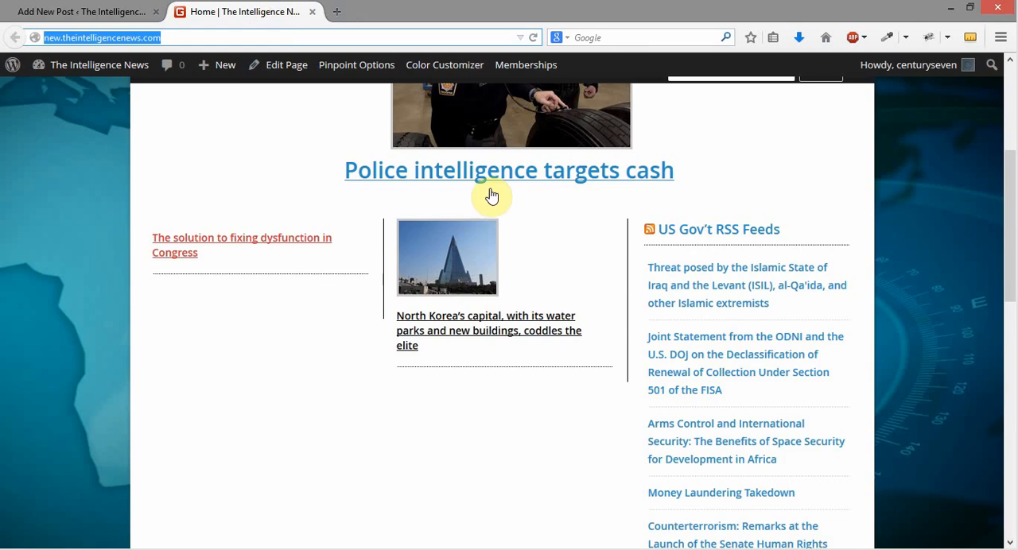
{"action": "left_click", "coordinate": [119, 11]}
Try Link to item as the post thumbnail link type, compare with the homepage, and return to the new post
{"action": "left_click", "coordinate": [345, 194]}
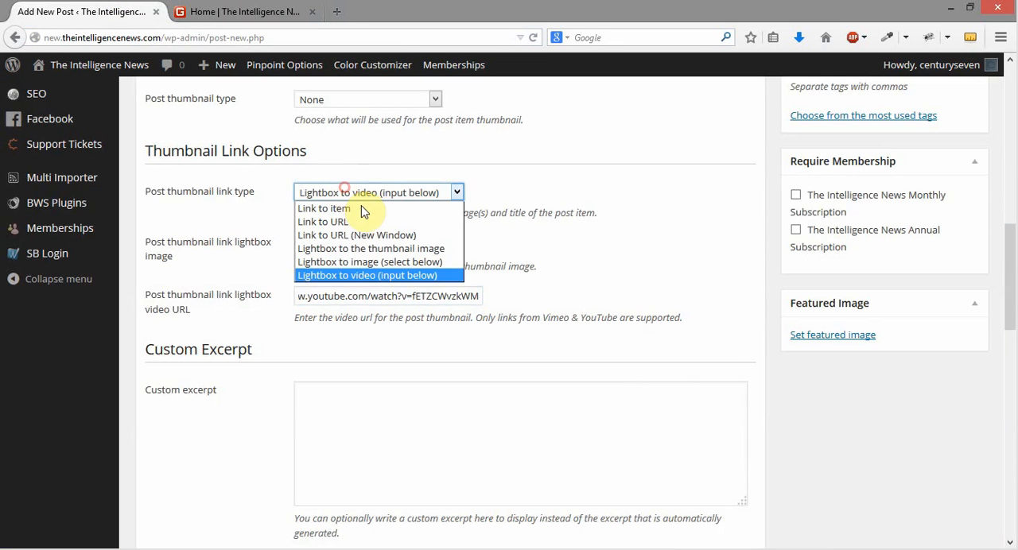
{"action": "left_click", "coordinate": [373, 206]}
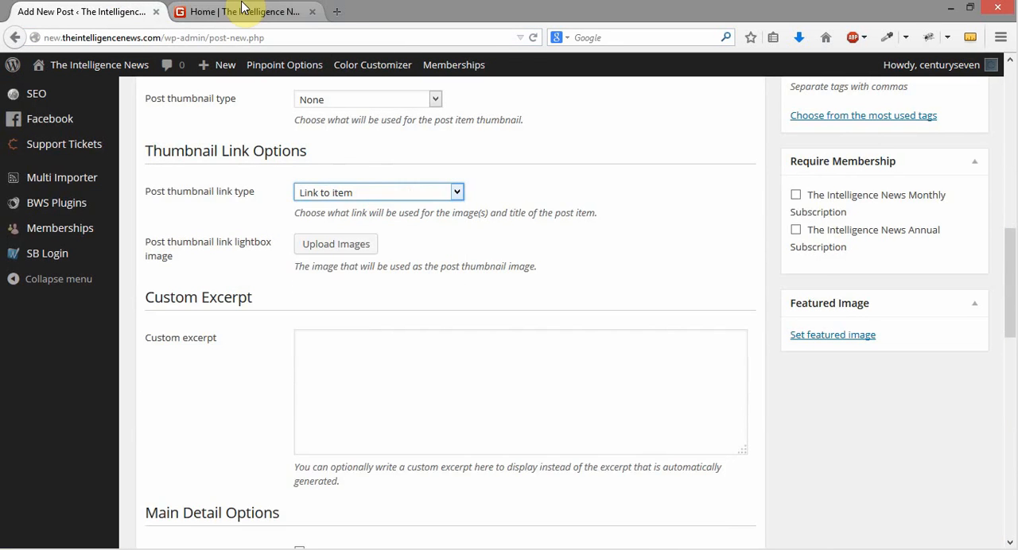
{"action": "left_click", "coordinate": [246, 12]}
{"action": "left_click", "coordinate": [129, 12]}
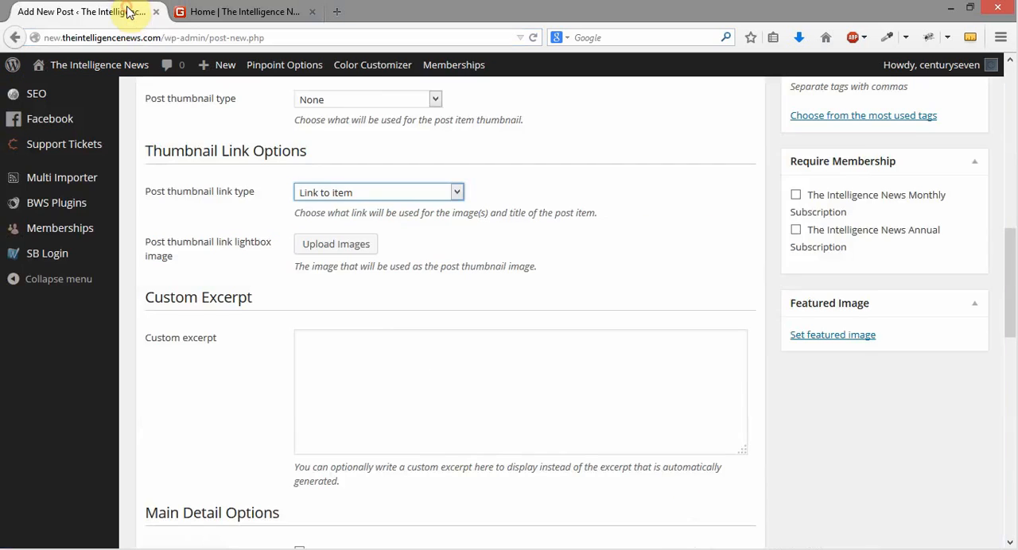
Set the thumbnail link type to Link to URL (New Window), and open the homepage's Police intelligence targets cash story in a new tab
{"action": "left_click", "coordinate": [368, 193]}
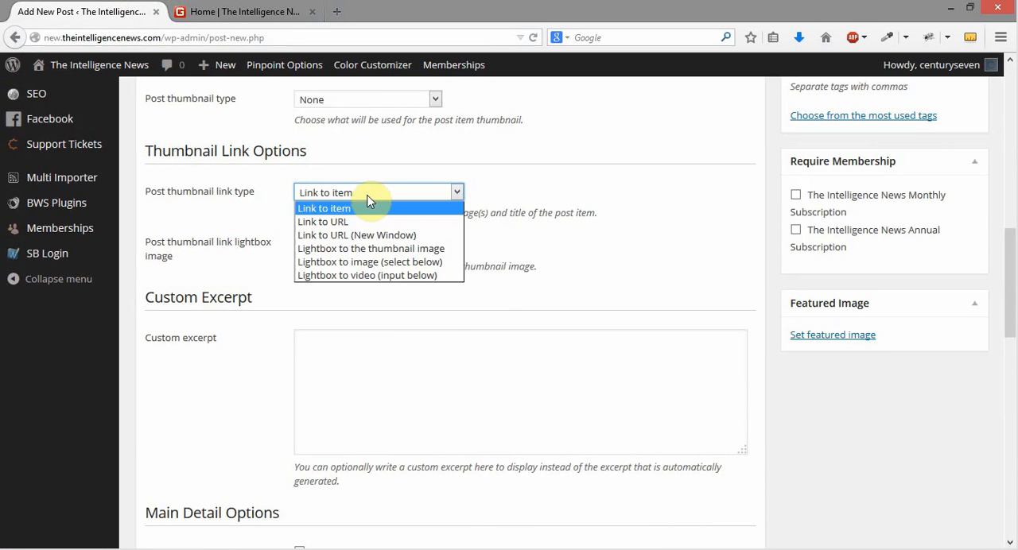
{"action": "left_click", "coordinate": [376, 236]}
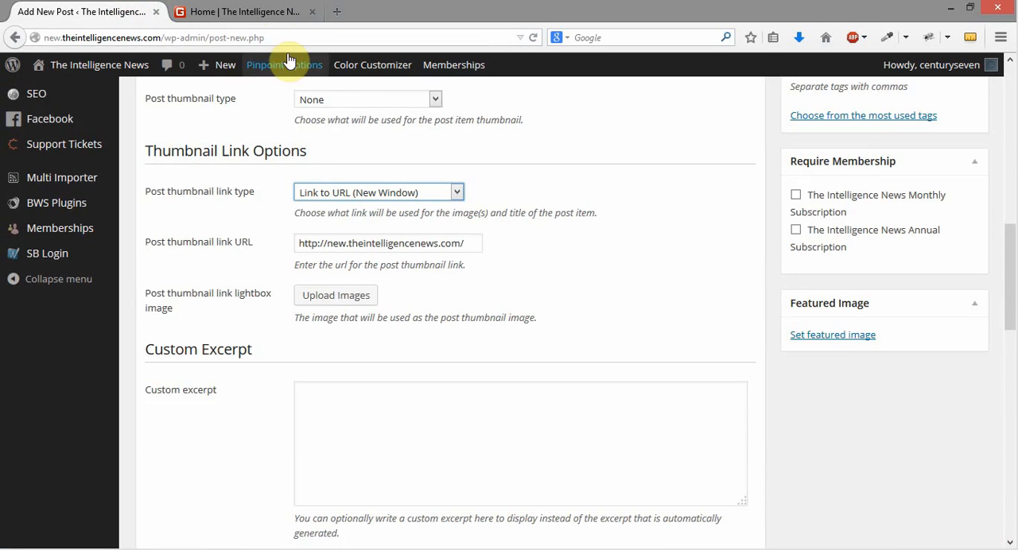
{"action": "left_click", "coordinate": [262, 13]}
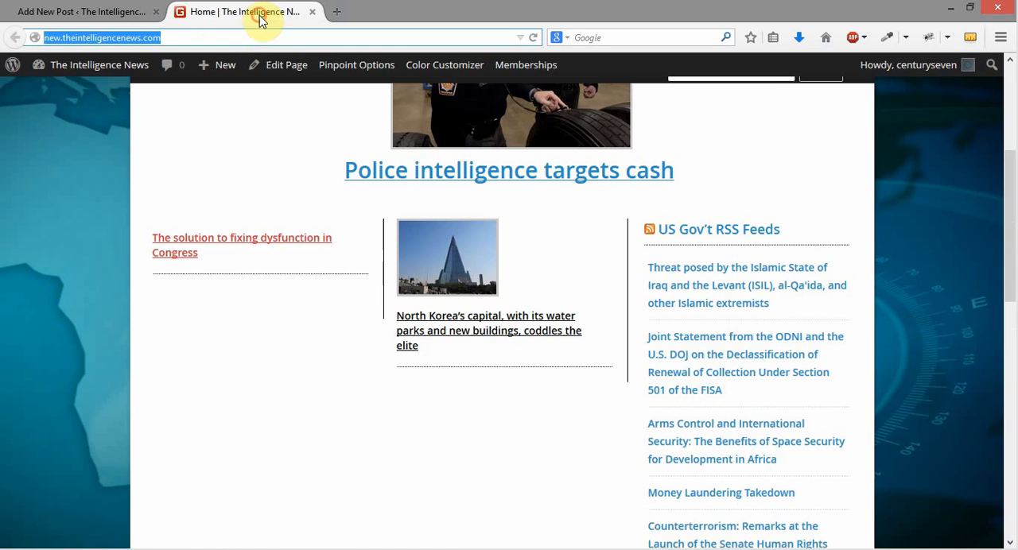
{"action": "right_click", "coordinate": [440, 170]}
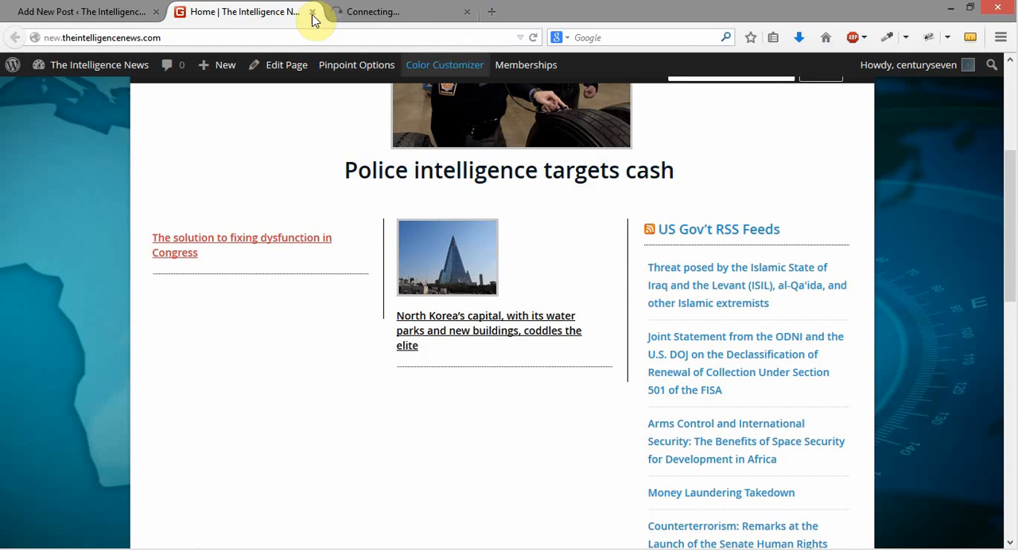
{"action": "left_click", "coordinate": [82, 23]}
Reselect Link to URL (New Window) as the thumbnail link type, and open the North Korea story from the homepage to check its link
{"action": "left_click", "coordinate": [401, 193]}
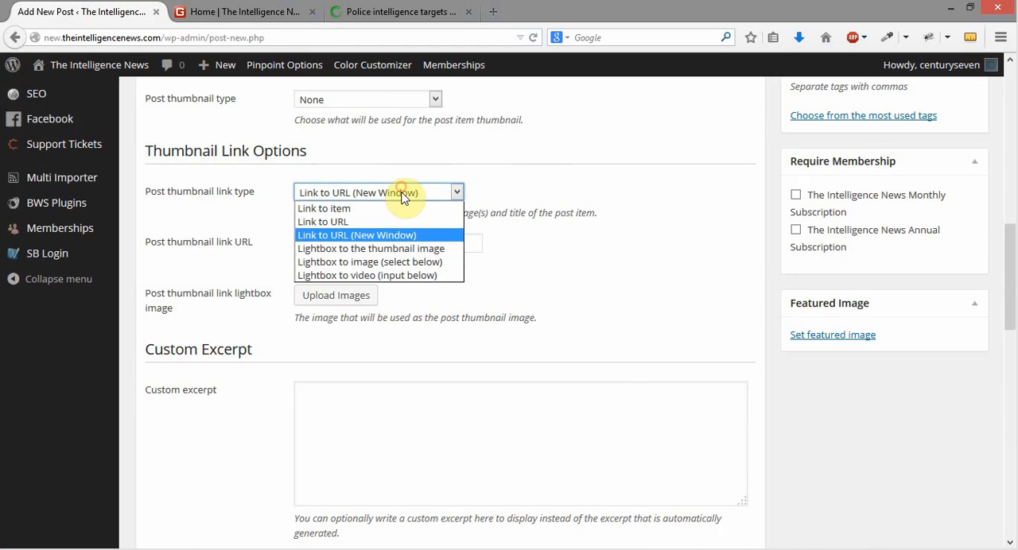
{"action": "left_click", "coordinate": [409, 235]}
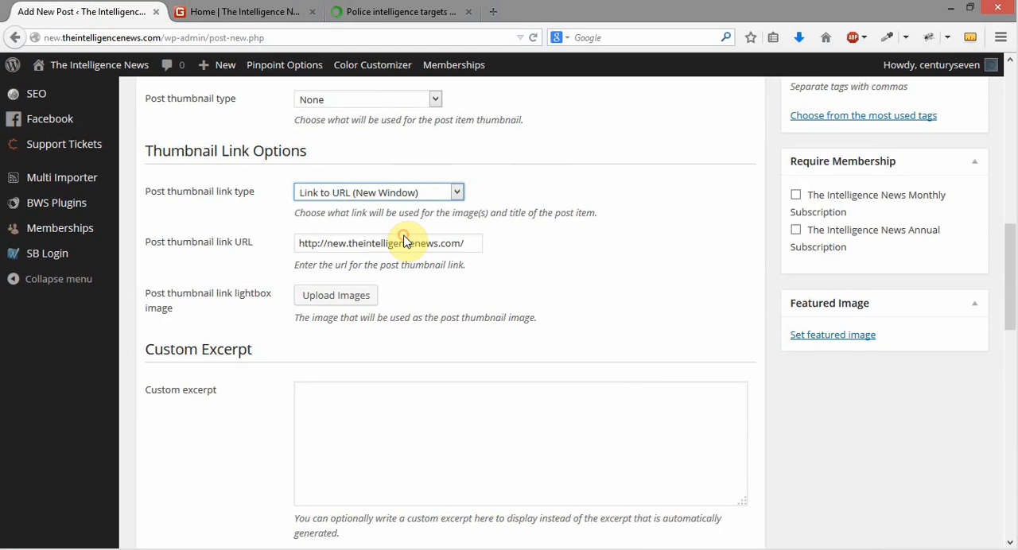
{"action": "left_click", "coordinate": [239, 13]}
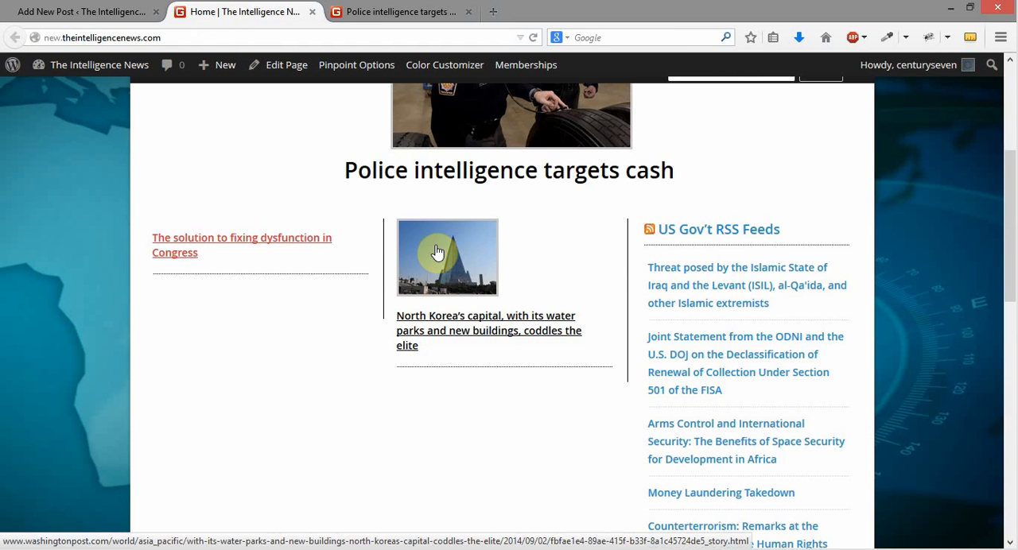
{"action": "left_click", "coordinate": [435, 325]}
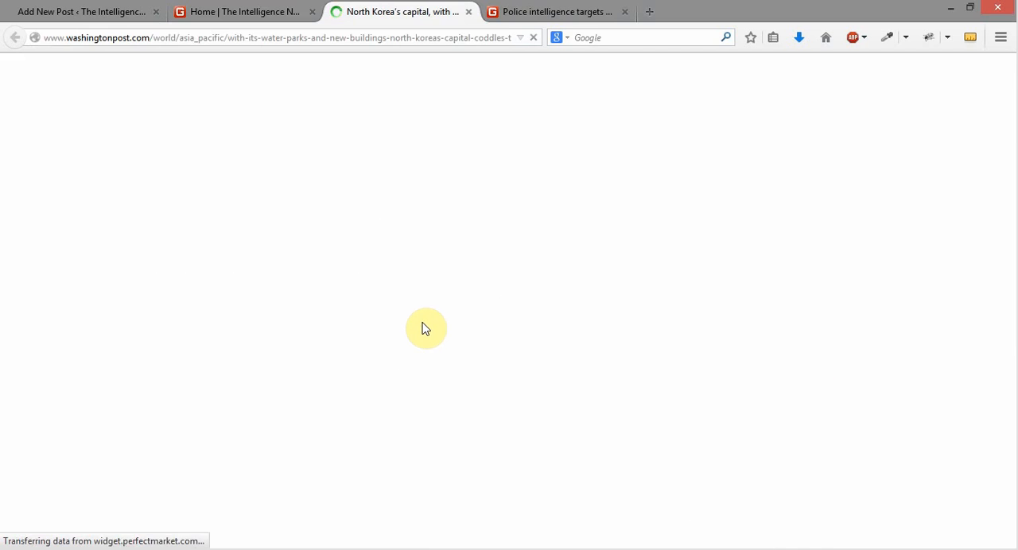
Close the North Korea story's tab and set the new post's thumbnail link type to Link to item
{"action": "left_click", "coordinate": [468, 11]}
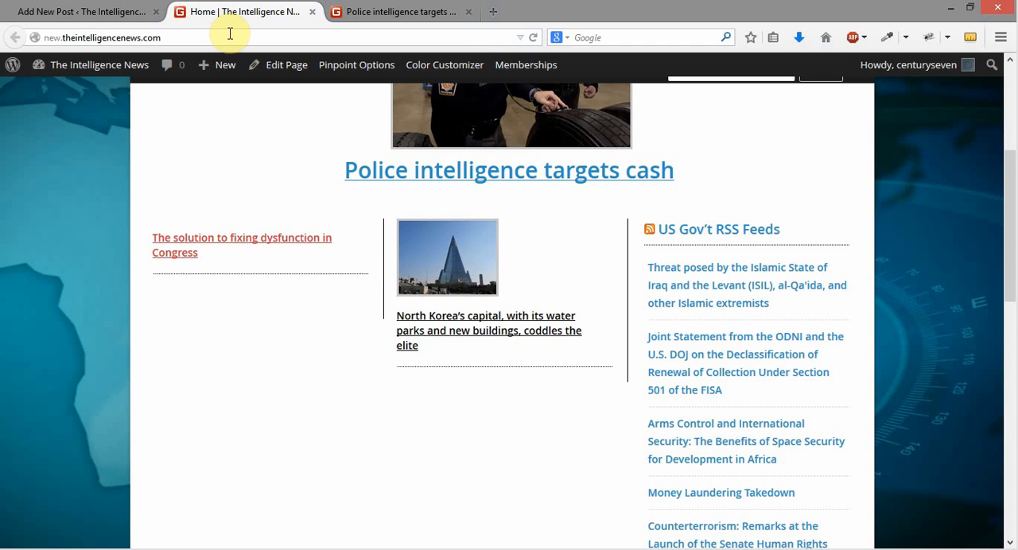
{"action": "left_click", "coordinate": [107, 12]}
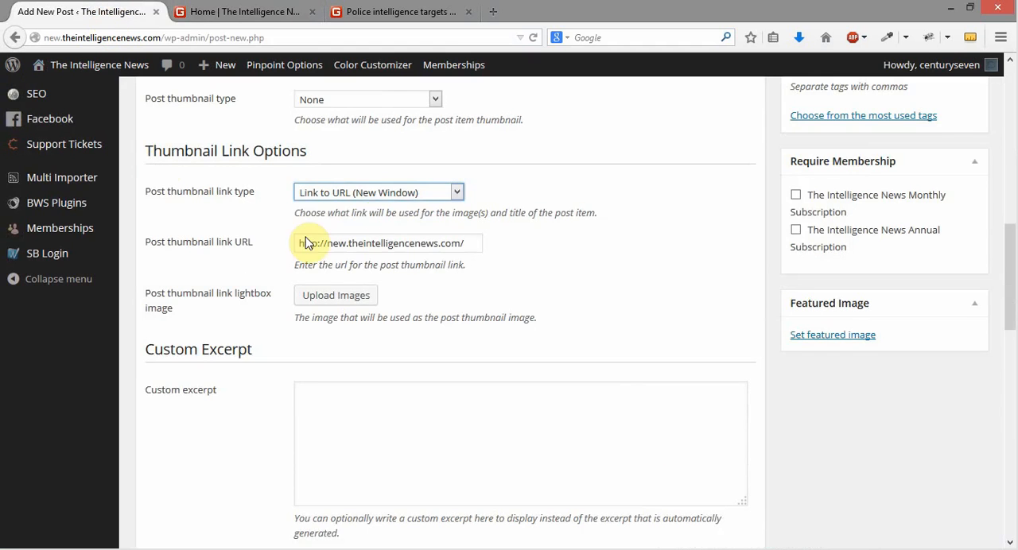
{"action": "left_click", "coordinate": [402, 193]}
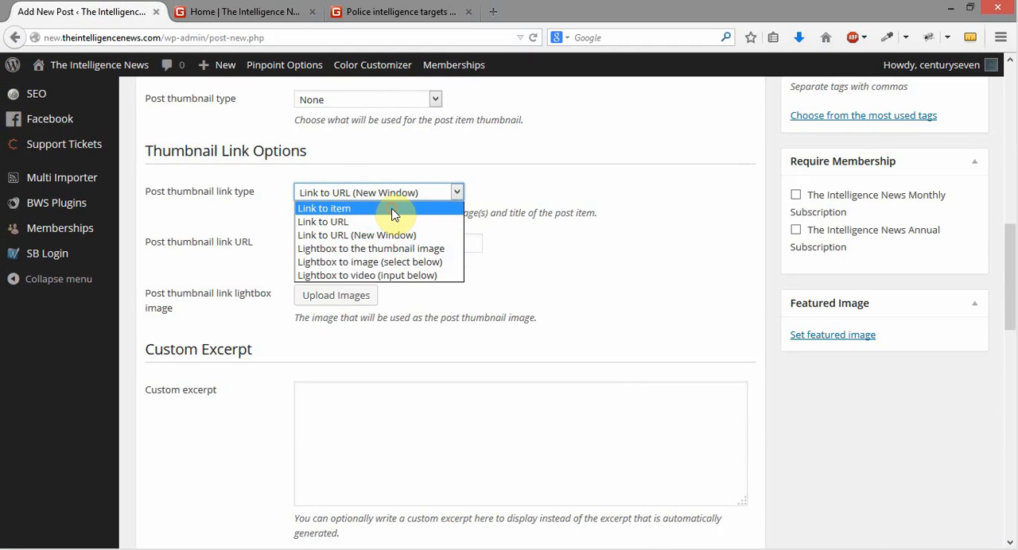
{"action": "left_click", "coordinate": [394, 209]}
{"action": "left_click", "coordinate": [570, 198]}
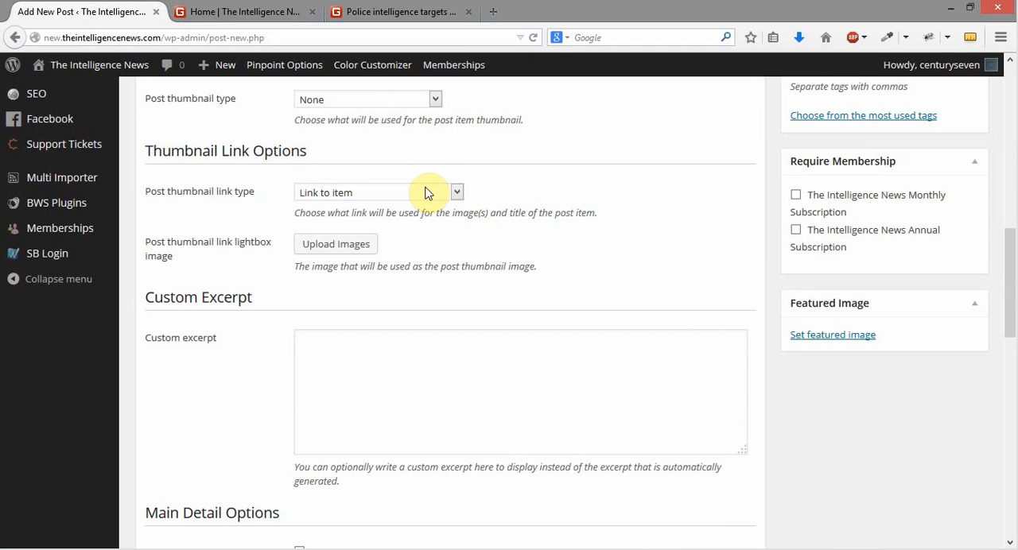
Open the North Korea story from the homepage to check its link, close it, and return to the new post
{"action": "left_click", "coordinate": [238, 13]}
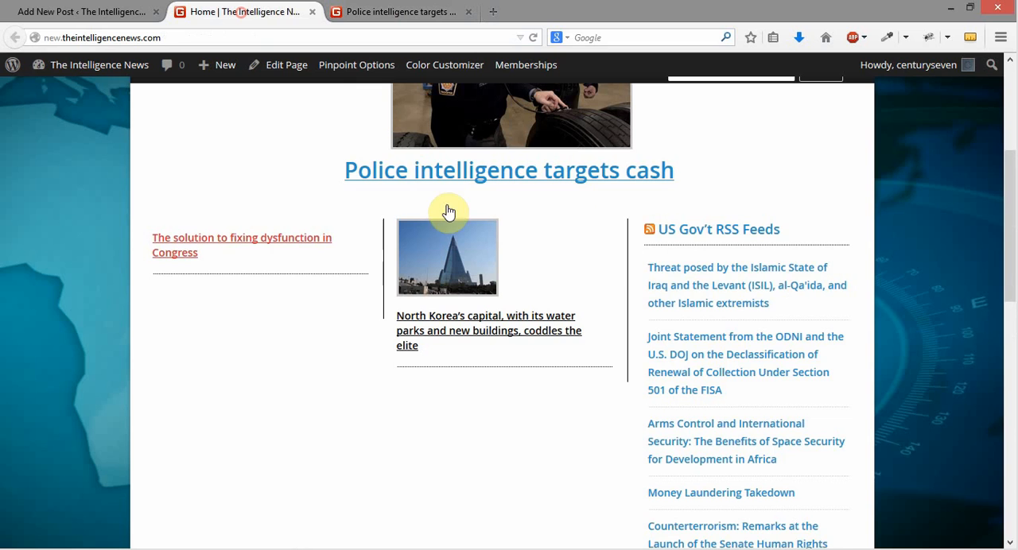
{"action": "left_click", "coordinate": [447, 230]}
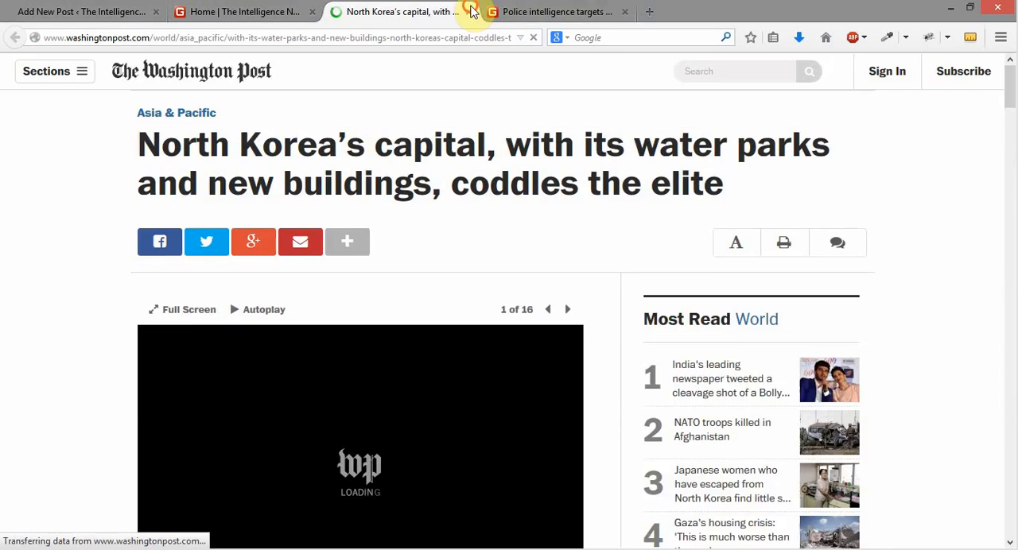
{"action": "left_click", "coordinate": [467, 12]}
{"action": "left_click", "coordinate": [84, 12]}
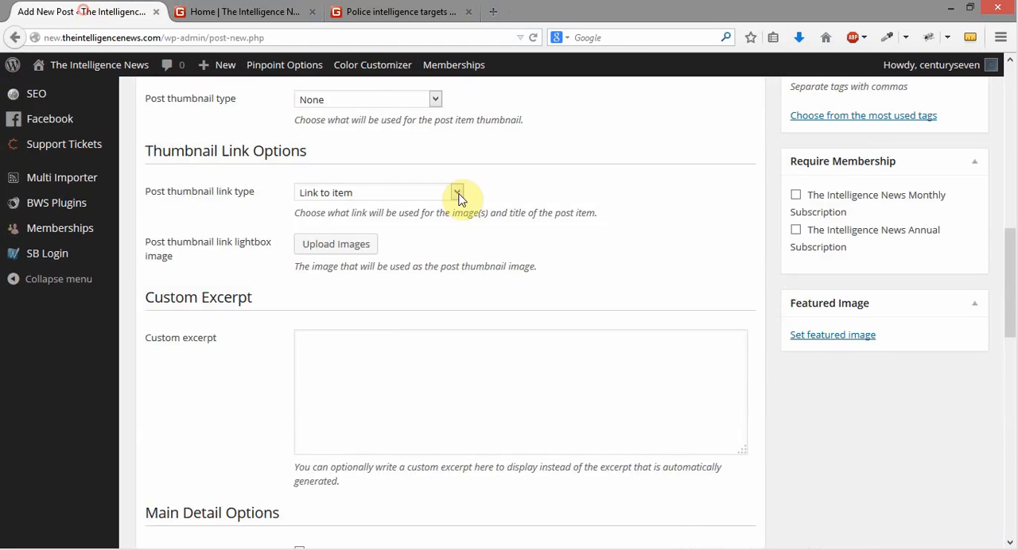
Set the thumbnail link type to Link to URL (New Window) and clear the post thumbnail link URL
{"action": "left_click", "coordinate": [410, 195]}
{"action": "left_click", "coordinate": [414, 235]}
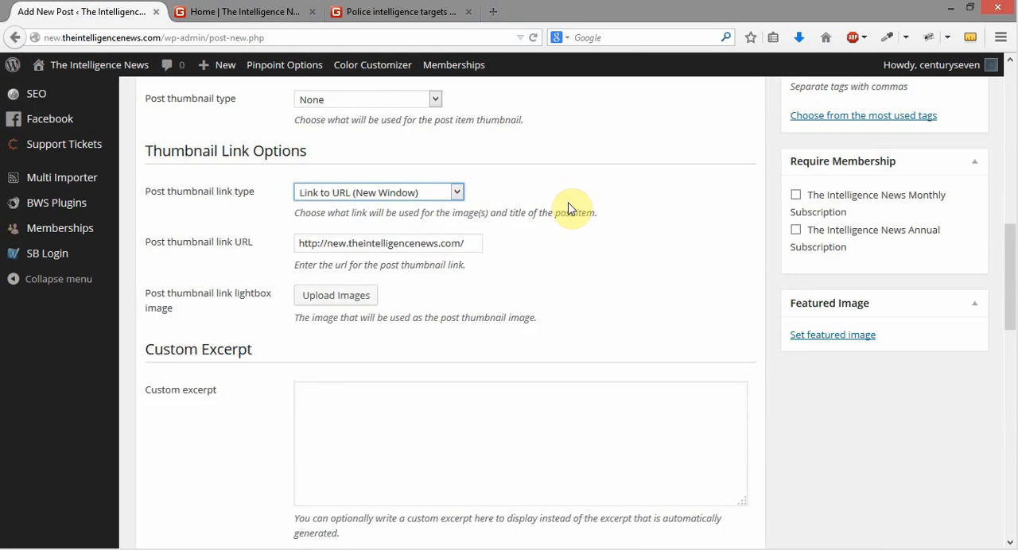
{"action": "left_click_drag", "start_coordinate": [469, 243], "coordinate": [204, 257]}
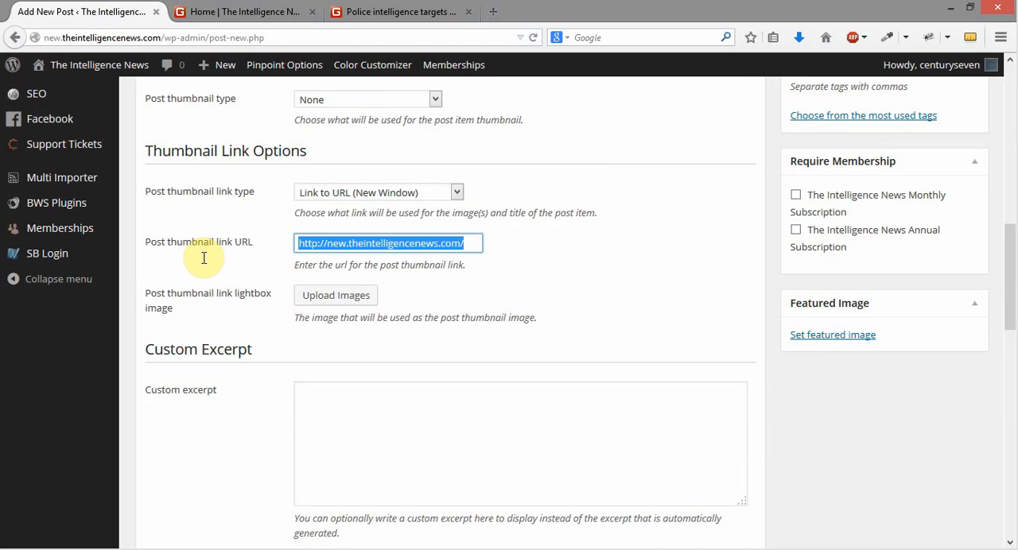
{"action": "key", "text": "Delete"}
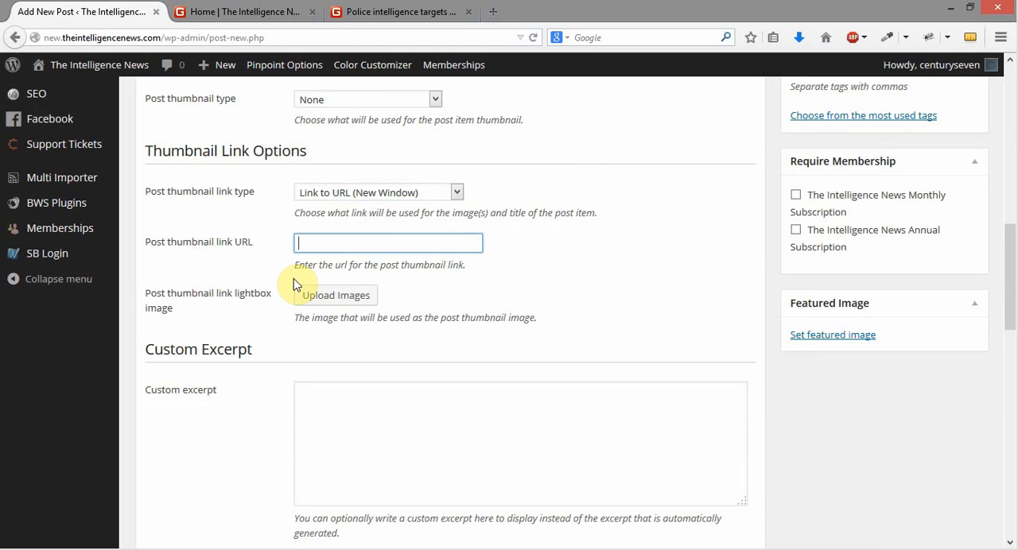
{"action": "type", "text": "https://www.youtube.com/watch?v=fETZCWvzkWM"}
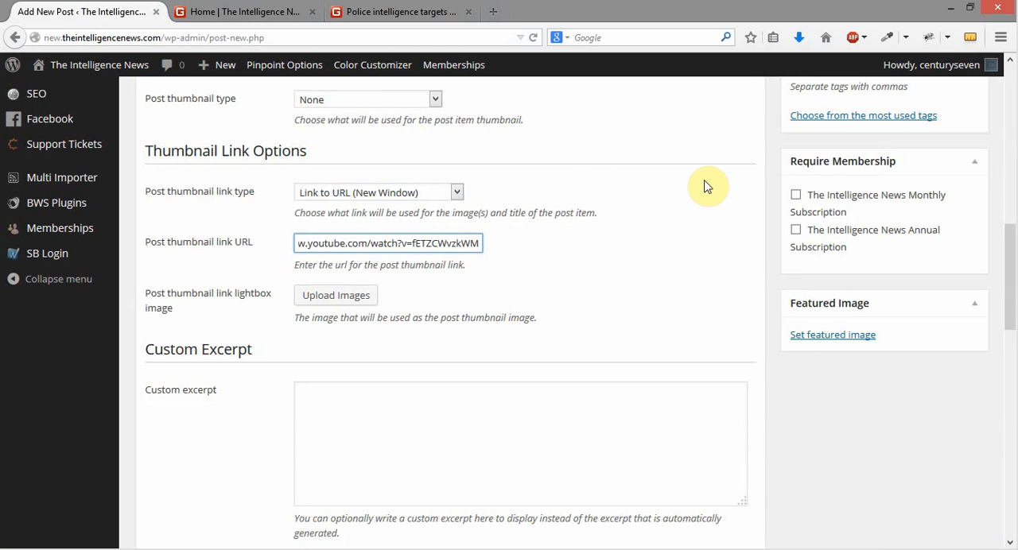
{"action": "key", "text": "ctrl+z"}
{"action": "left_click", "coordinate": [675, 161]}
{"action": "scroll", "coordinate": [725, 216], "scroll_direction": "down", "scroll_amount": 1}
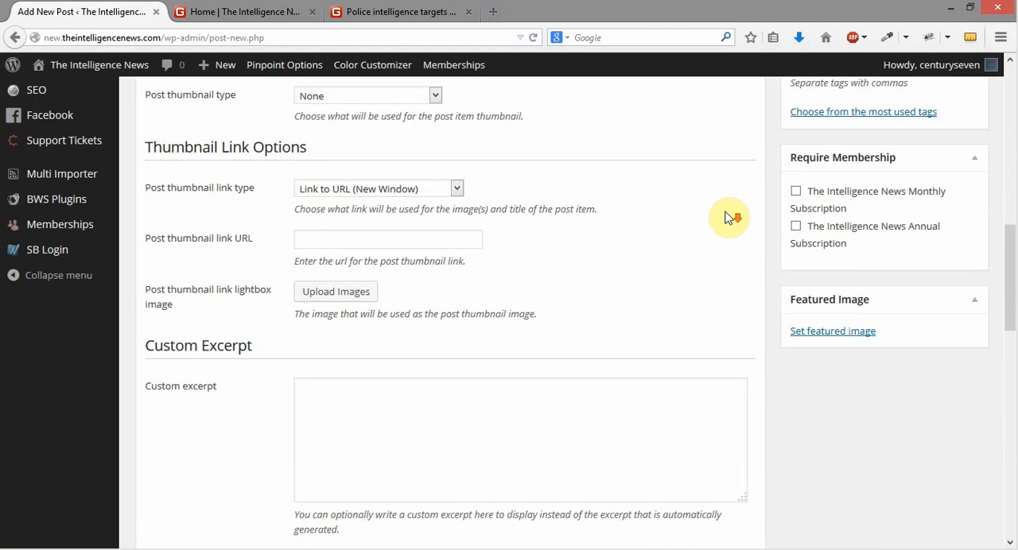
{"action": "scroll", "coordinate": [725, 216], "scroll_direction": "down", "scroll_amount": 2}
{"action": "scroll", "coordinate": [652, 191], "scroll_direction": "up", "scroll_amount": 2}
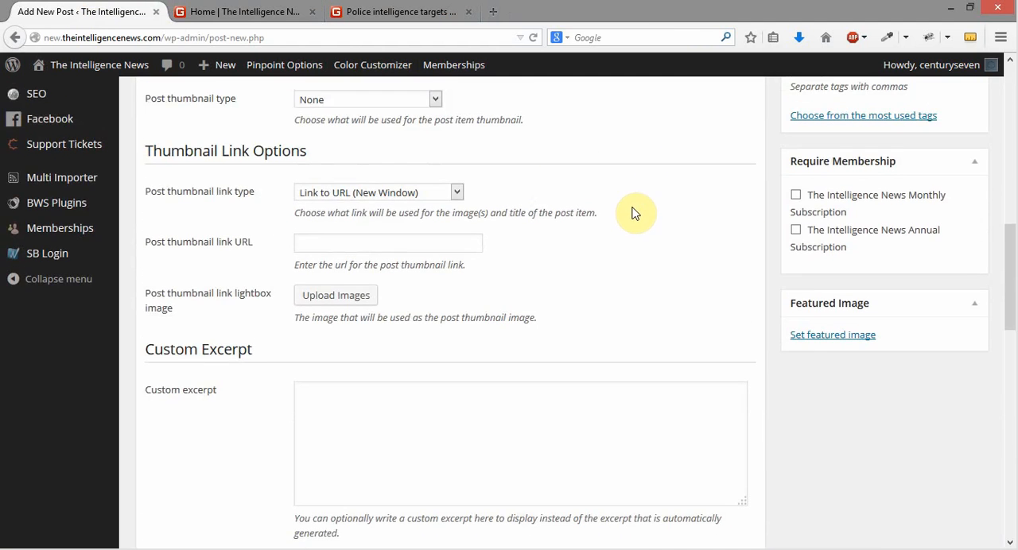
Copy the Police intelligence targets cash article's address and paste it as the new post's thumbnail link URL
{"action": "left_click", "coordinate": [384, 13]}
{"action": "left_click", "coordinate": [360, 32]}
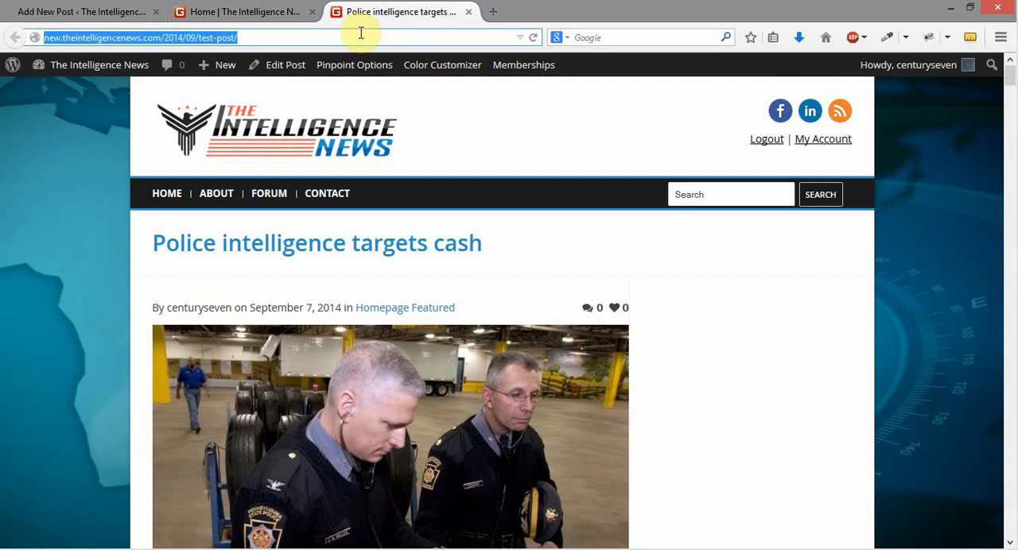
{"action": "left_click", "coordinate": [89, 12]}
{"action": "left_click", "coordinate": [344, 243]}
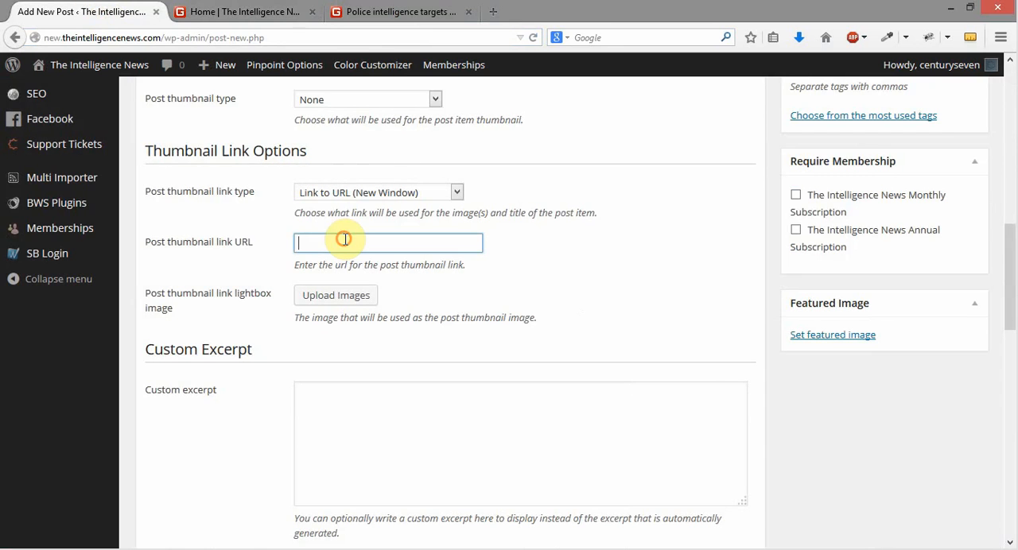
{"action": "key", "text": "ctrl+v"}
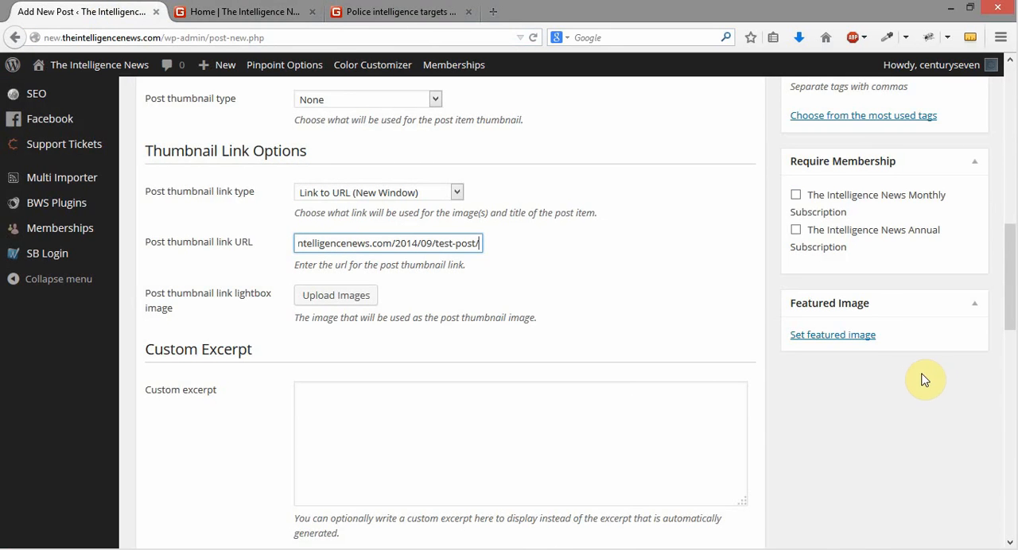
Look over the Main Detail Options and move the new post's browser tab beside the Police intelligence targets cash article's tab
{"action": "scroll", "coordinate": [800, 409], "scroll_direction": "down", "scroll_amount": 5}
{"action": "scroll", "coordinate": [464, 262], "scroll_direction": "down", "scroll_amount": 3}
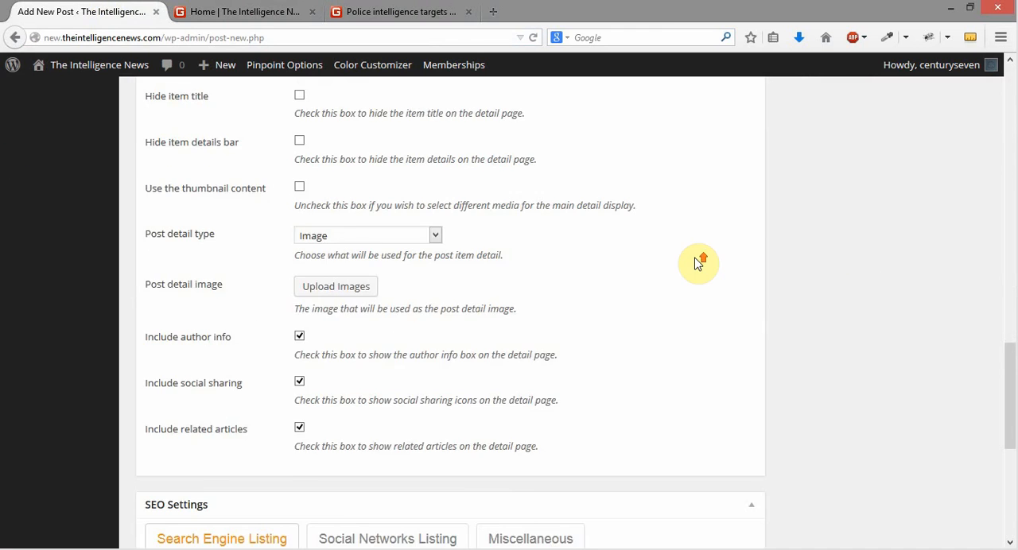
{"action": "scroll", "coordinate": [697, 262], "scroll_direction": "up", "scroll_amount": 2}
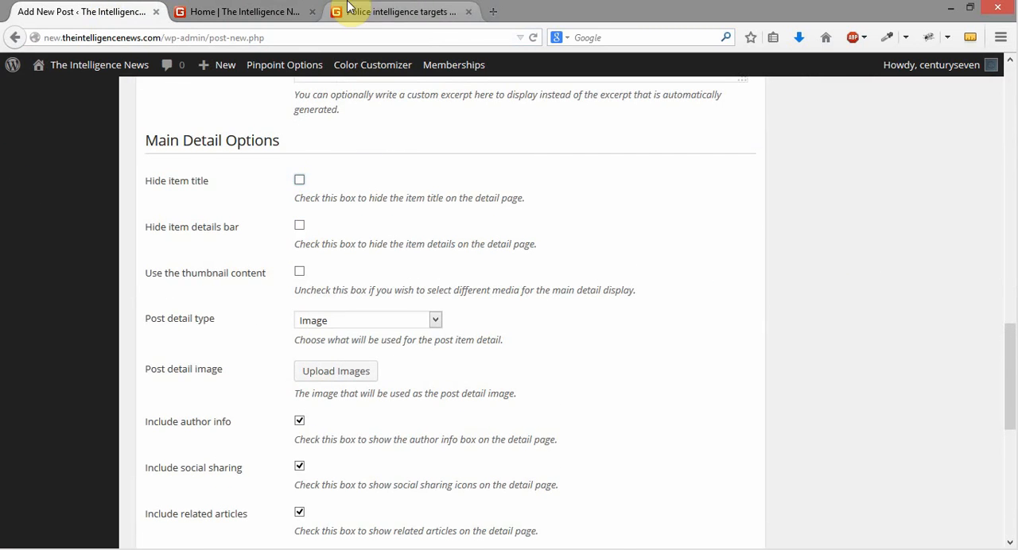
{"action": "left_click", "coordinate": [378, 16]}
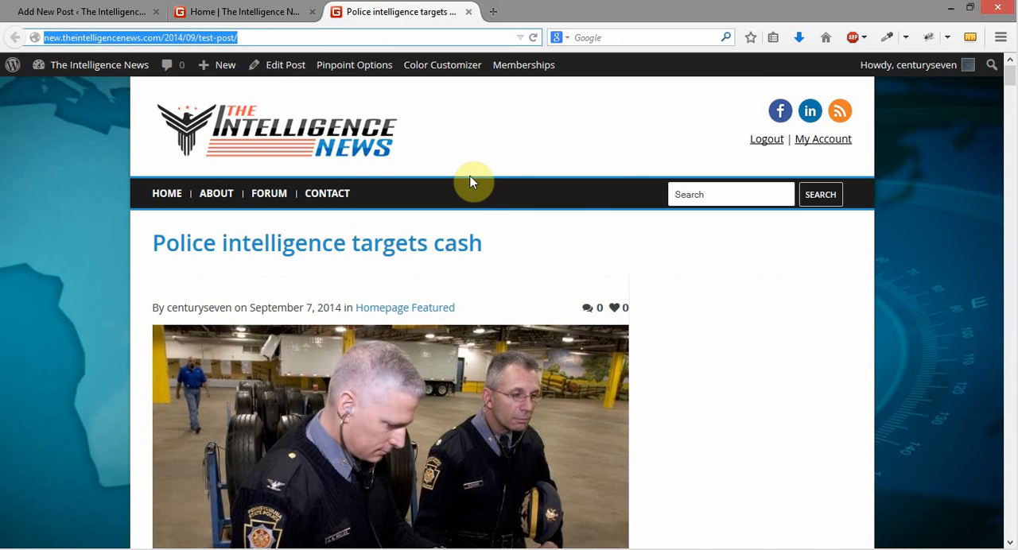
{"action": "left_click", "coordinate": [226, 16]}
{"action": "left_click_drag", "start_coordinate": [103, 18], "coordinate": [334, 20]}
{"action": "scroll", "coordinate": [554, 232], "scroll_direction": "down", "scroll_amount": 1}
{"action": "scroll", "coordinate": [555, 232], "scroll_direction": "down", "scroll_amount": 2}
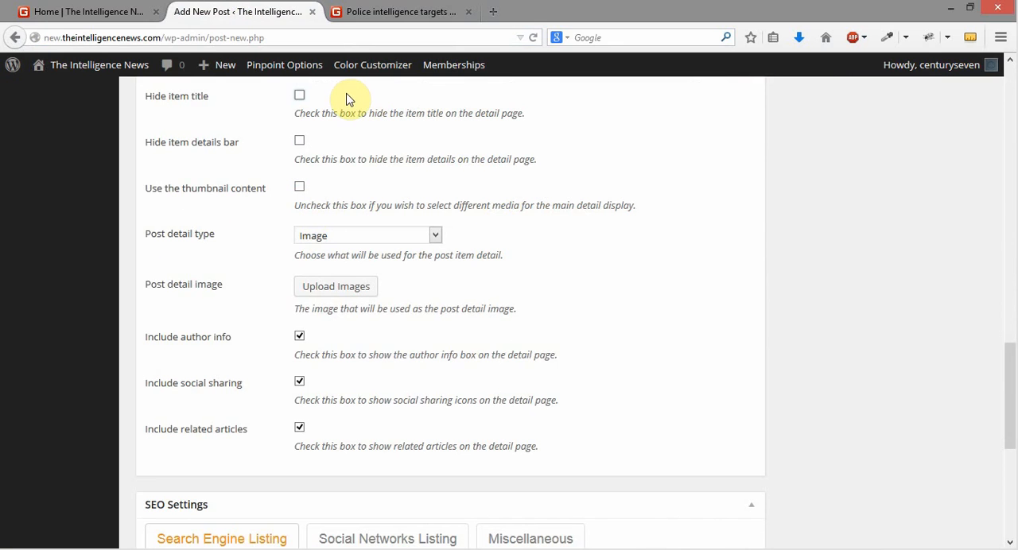
Compare the Police intelligence targets cash article's main image with the available post detail types, and return to the new post
{"action": "left_click", "coordinate": [374, 12]}
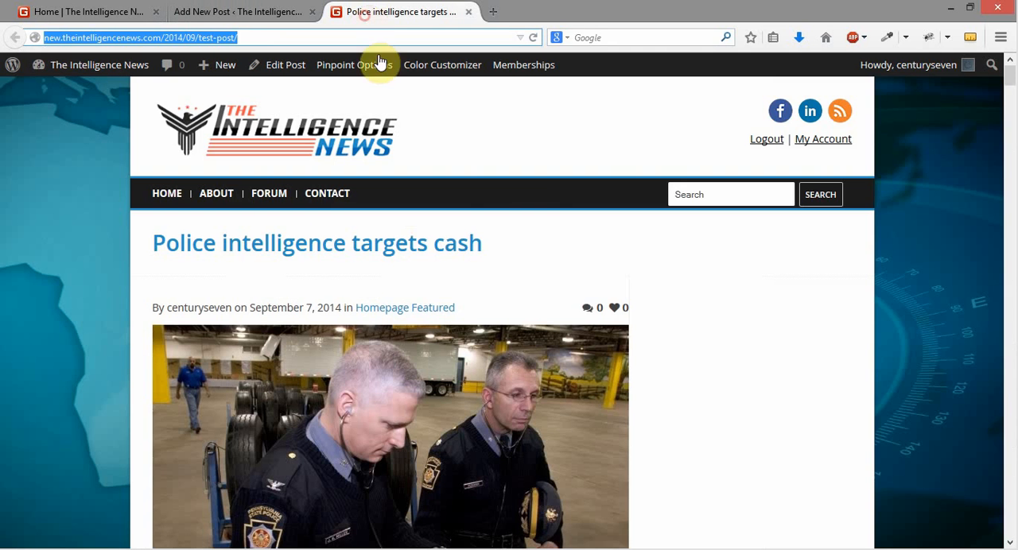
{"action": "scroll", "coordinate": [457, 222], "scroll_direction": "down", "scroll_amount": 4}
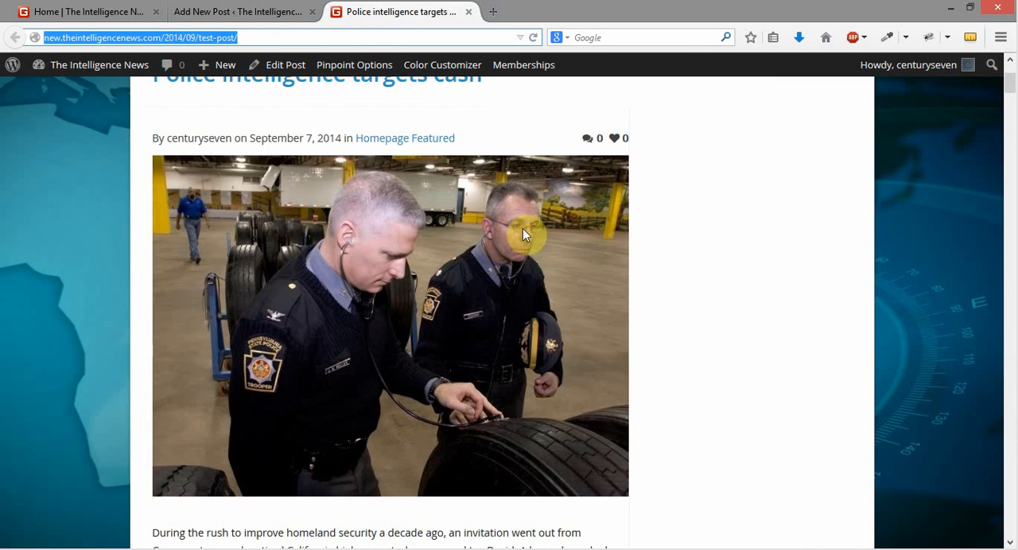
{"action": "left_click", "coordinate": [259, 12]}
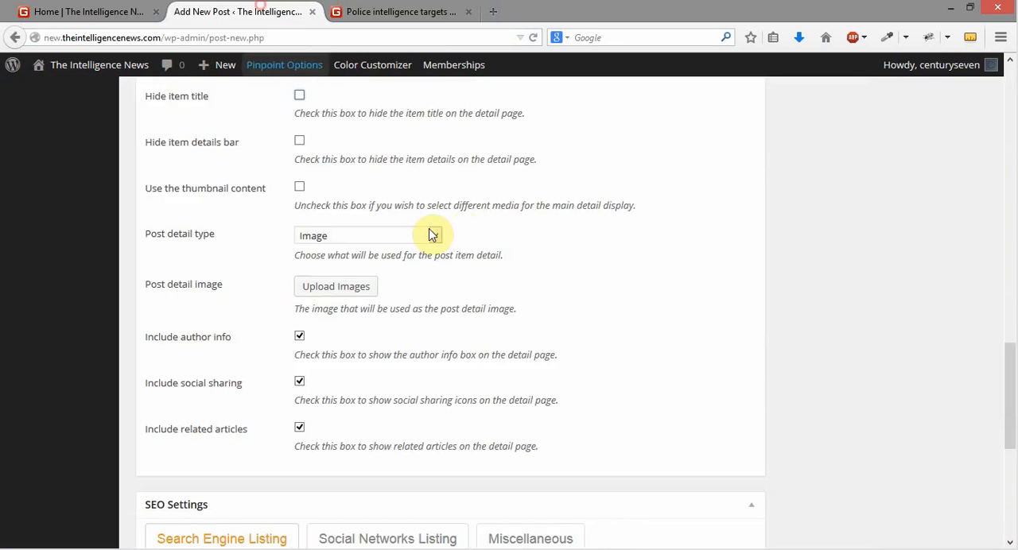
{"action": "left_click", "coordinate": [368, 236]}
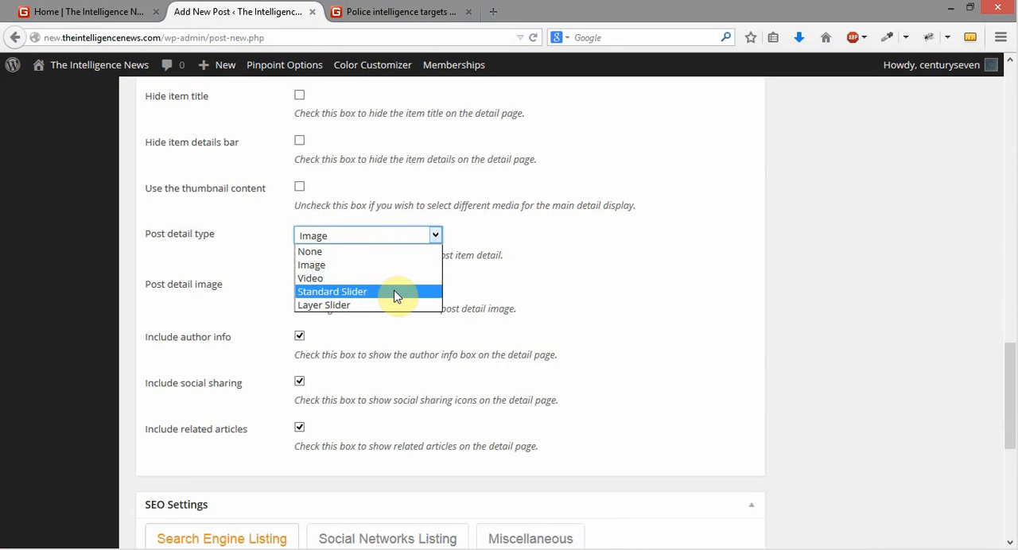
{"action": "left_click", "coordinate": [718, 252]}
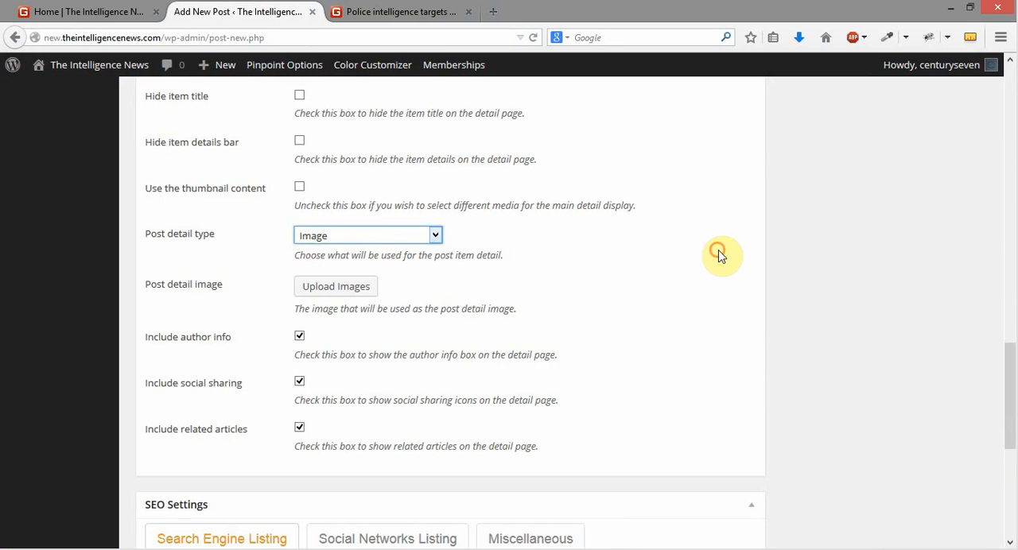
{"action": "left_click", "coordinate": [413, 16]}
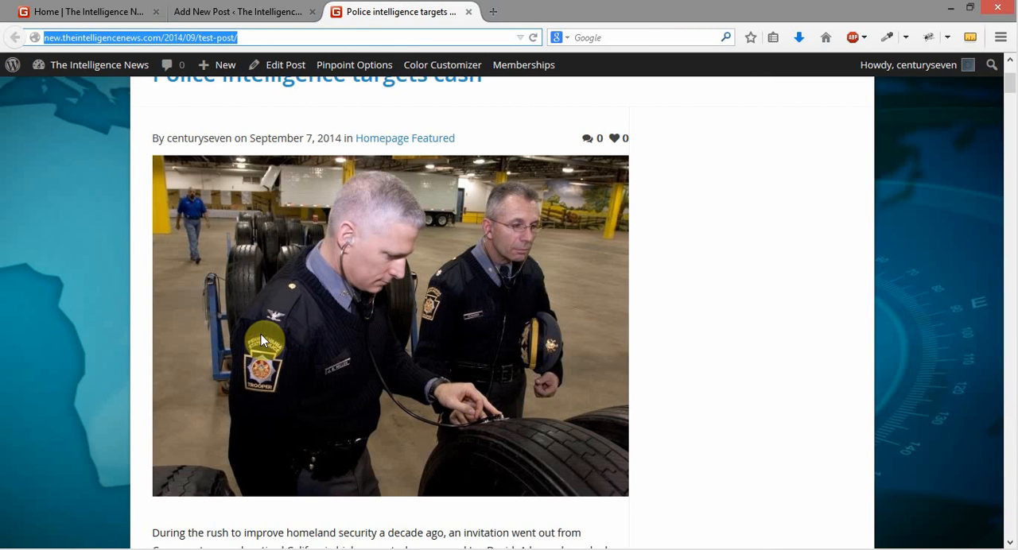
{"action": "left_click", "coordinate": [218, 15]}
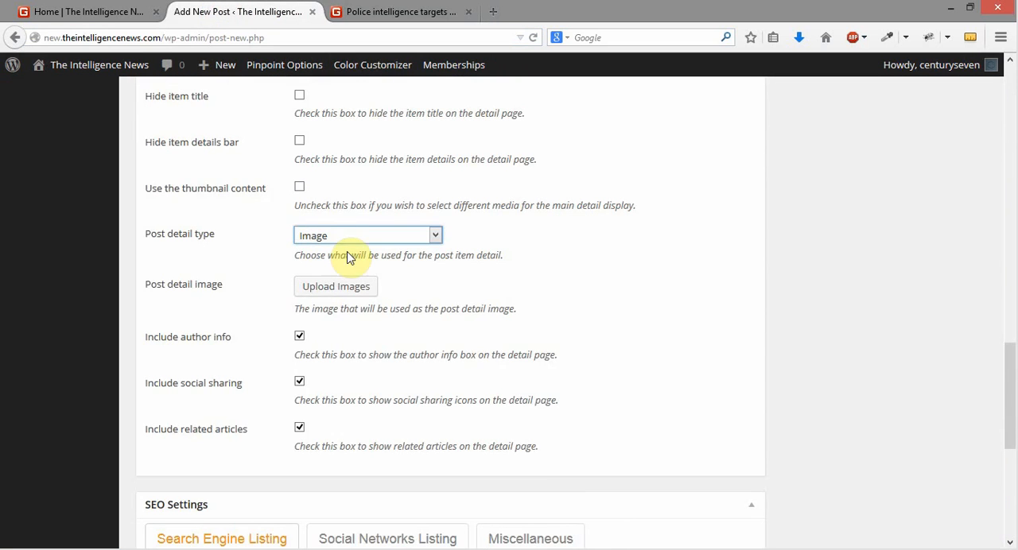
Set the post detail type to None, compare with the article's main image, and return to the new post
{"action": "left_click", "coordinate": [392, 236]}
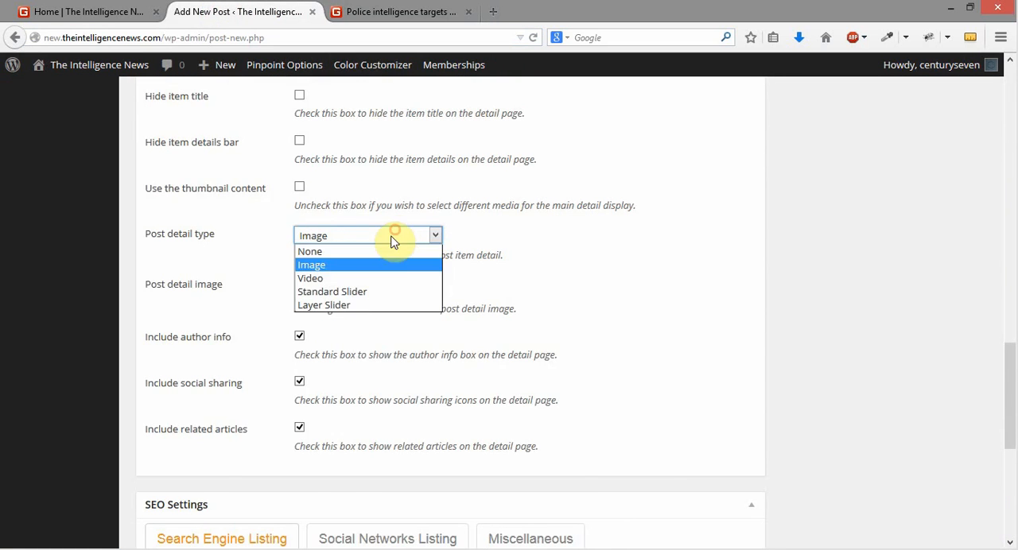
{"action": "left_click", "coordinate": [395, 252]}
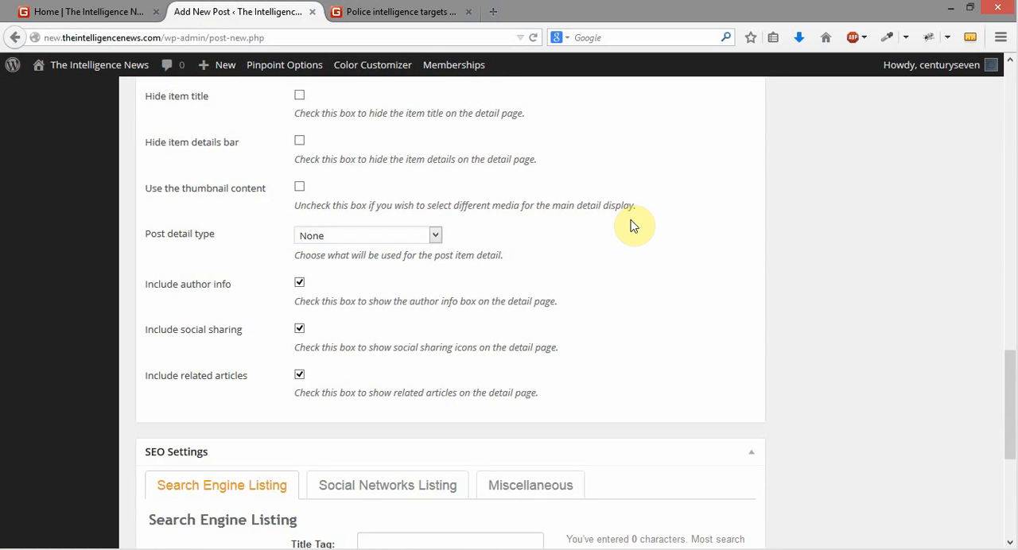
{"action": "left_click", "coordinate": [393, 14]}
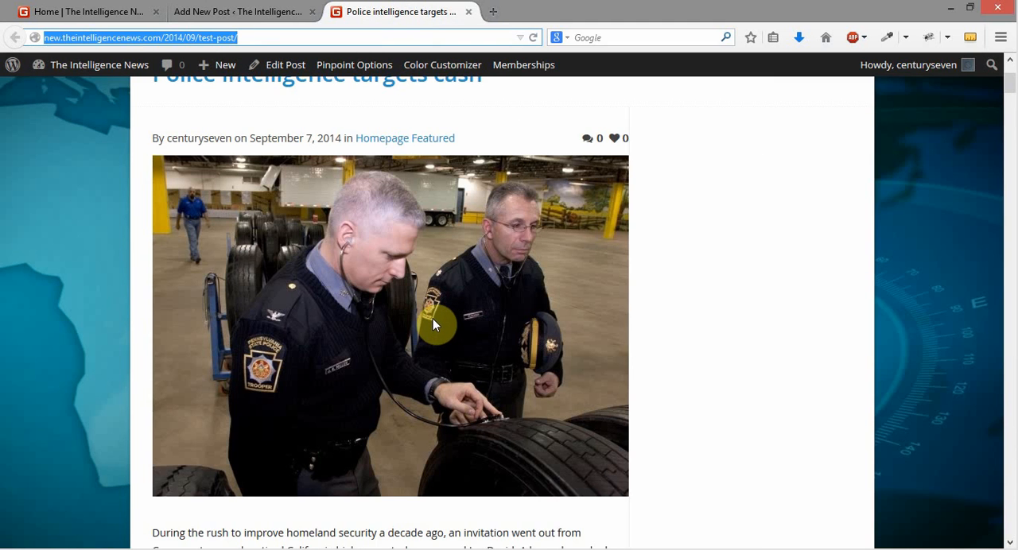
{"action": "left_click", "coordinate": [249, 11]}
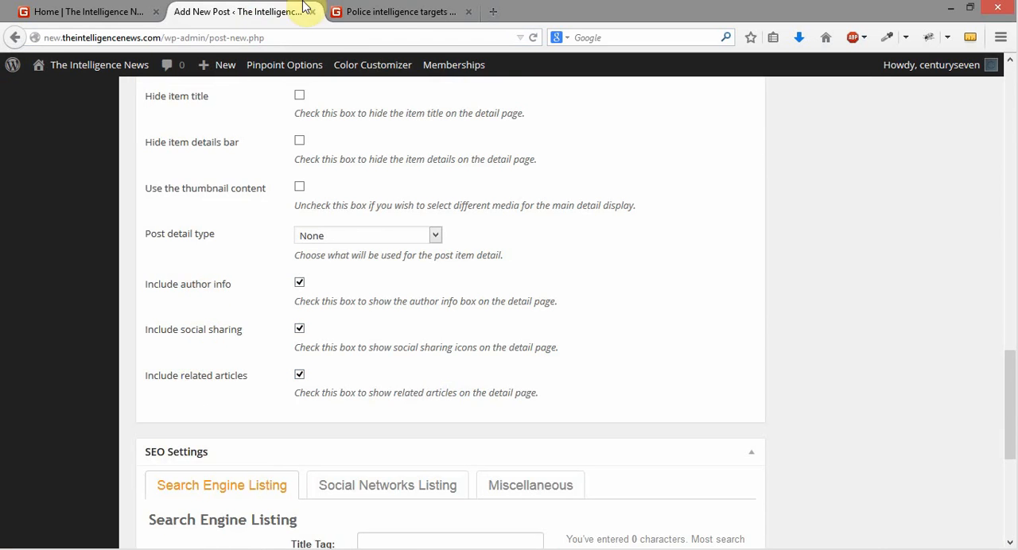
Examine the end of the Police intelligence targets cash article for its author info and social sharing sections
{"action": "left_click", "coordinate": [386, 11]}
{"action": "scroll", "coordinate": [644, 262], "scroll_direction": "down", "scroll_amount": 4}
{"action": "scroll", "coordinate": [643, 262], "scroll_direction": "down", "scroll_amount": 20}
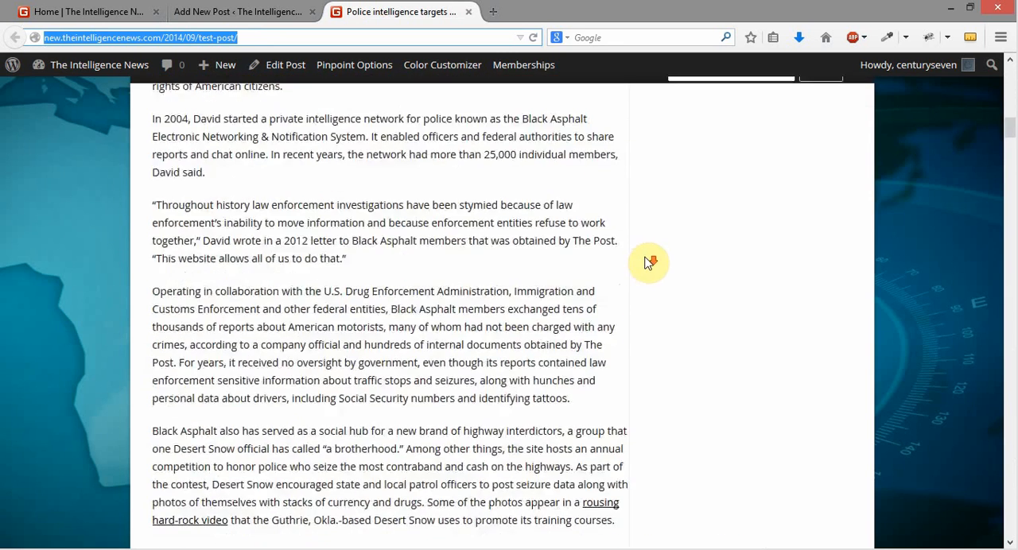
{"action": "scroll", "coordinate": [648, 268], "scroll_direction": "down", "scroll_amount": 15}
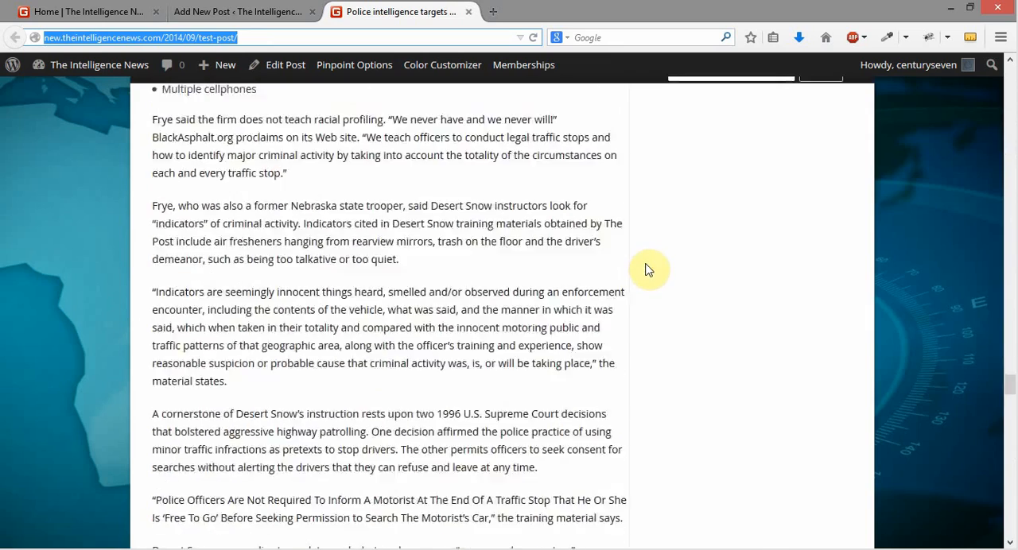
{"action": "scroll", "coordinate": [648, 268], "scroll_direction": "up", "scroll_amount": 1}
{"action": "scroll", "coordinate": [648, 268], "scroll_direction": "up", "scroll_amount": 3}
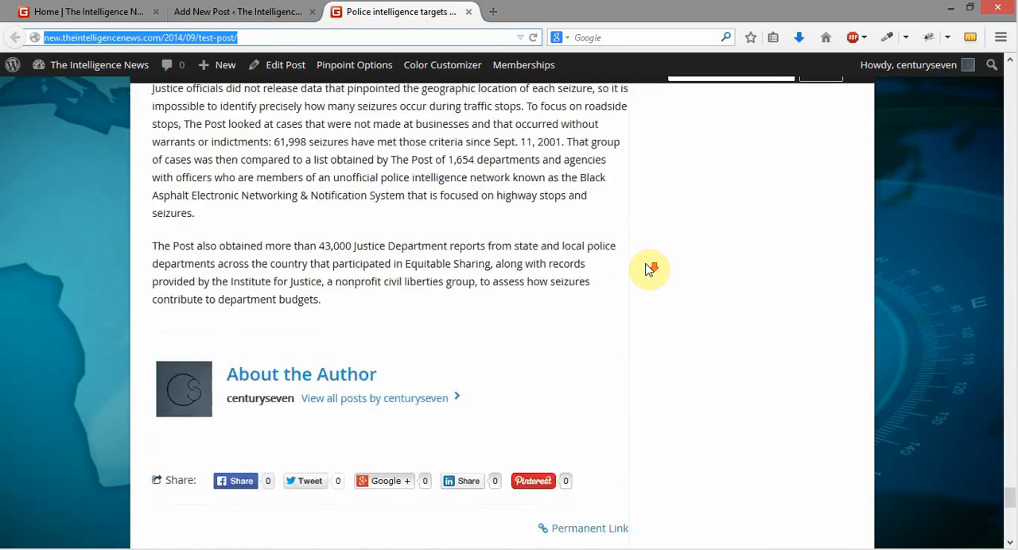
{"action": "scroll", "coordinate": [648, 268], "scroll_direction": "down", "scroll_amount": 2}
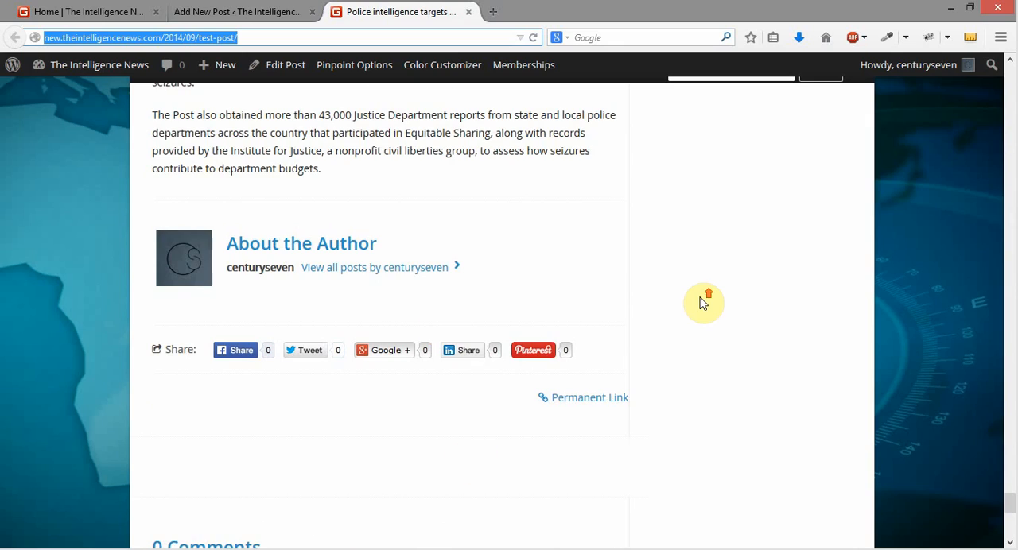
Compare the top of the Police intelligence targets cash article with the Main Detail Options, and return to the new post
{"action": "scroll", "coordinate": [704, 302], "scroll_direction": "up", "scroll_amount": 20}
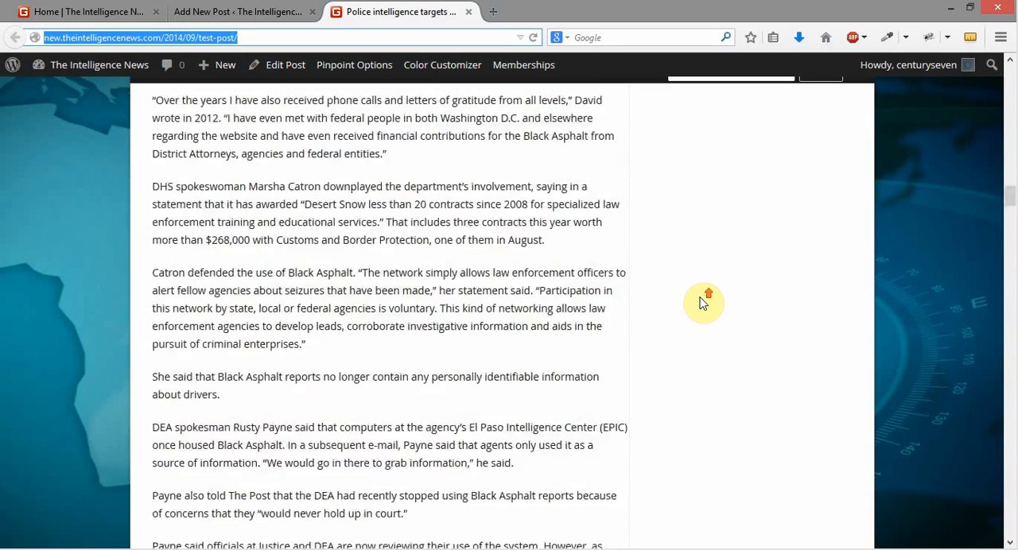
{"action": "scroll", "coordinate": [703, 302], "scroll_direction": "up", "scroll_amount": 15}
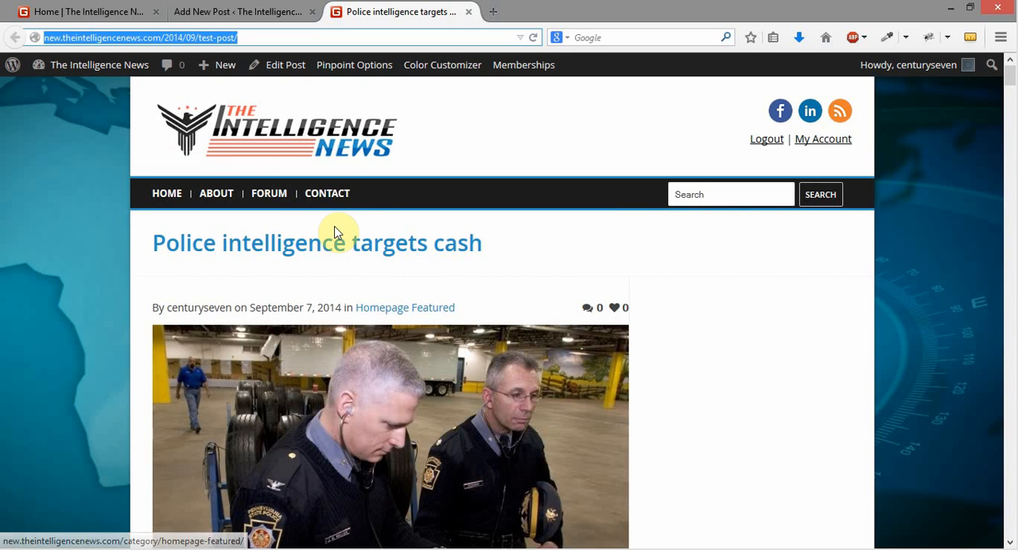
{"action": "left_click", "coordinate": [241, 16]}
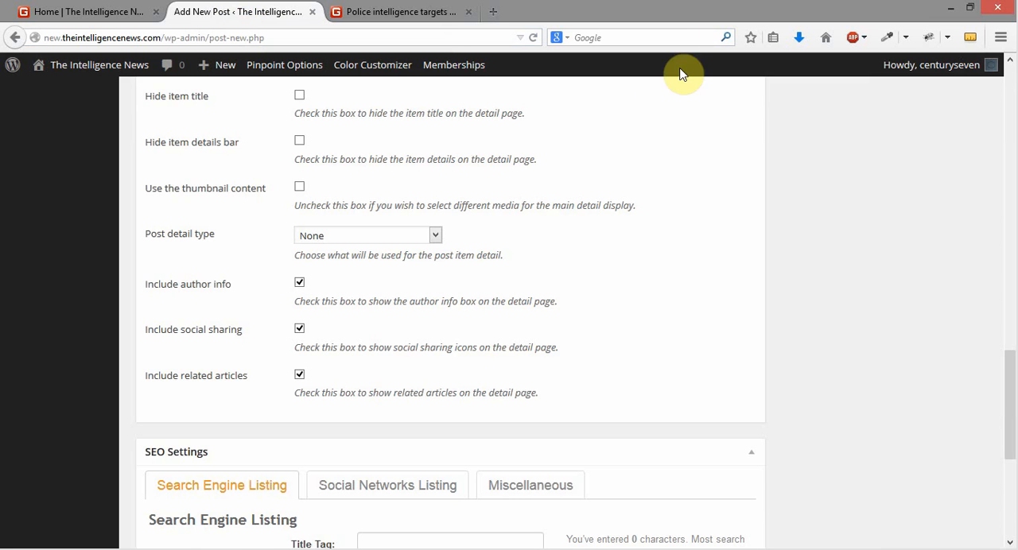
{"action": "left_click", "coordinate": [372, 16]}
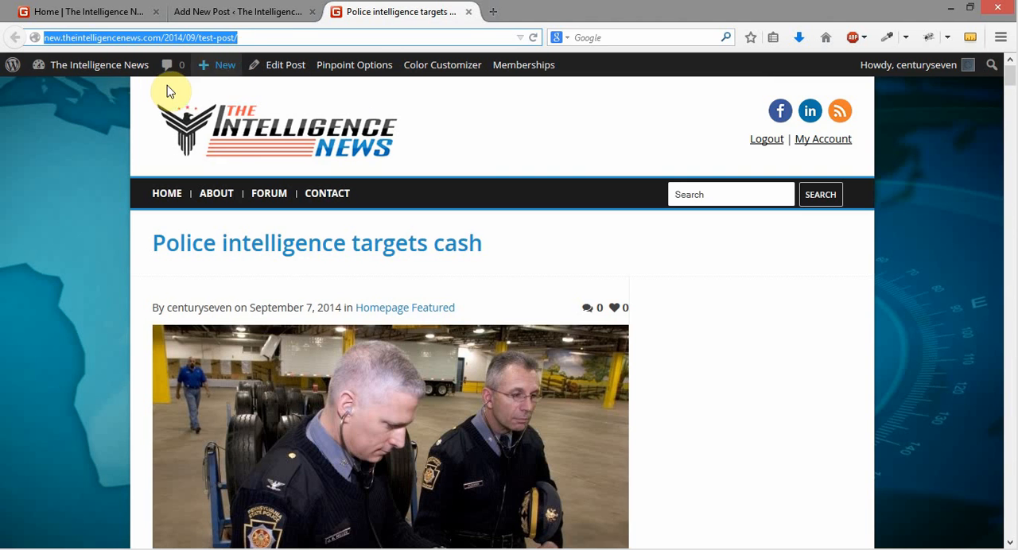
{"action": "left_click", "coordinate": [277, 14]}
Set the NKOREADISPATCH image from the media library as the new post's featured image
{"action": "scroll", "coordinate": [990, 373], "scroll_direction": "up", "scroll_amount": 5}
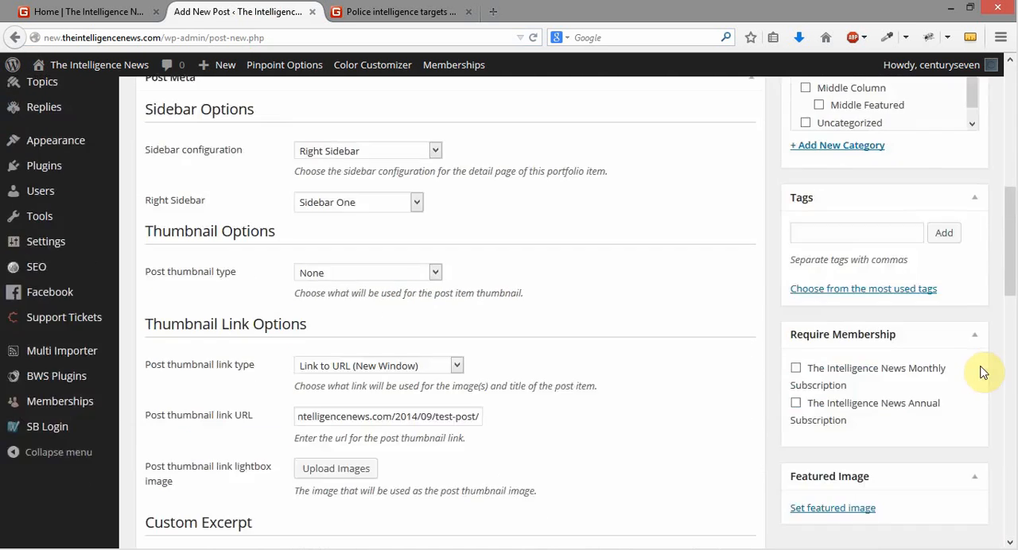
{"action": "scroll", "coordinate": [983, 373], "scroll_direction": "up", "scroll_amount": 4}
{"action": "scroll", "coordinate": [983, 370], "scroll_direction": "down", "scroll_amount": 5}
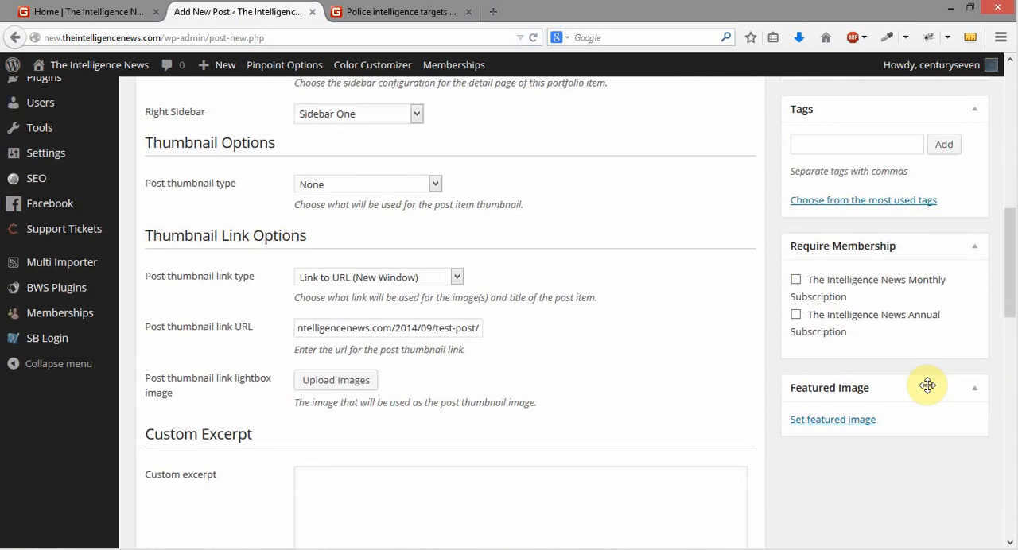
{"action": "left_click", "coordinate": [819, 420]}
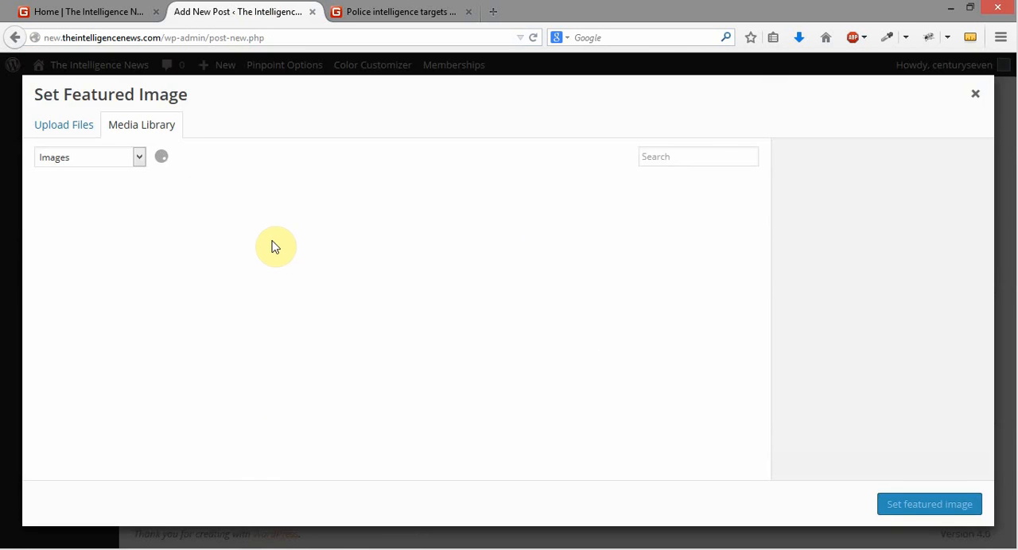
{"action": "left_click", "coordinate": [68, 127]}
{"action": "left_click", "coordinate": [491, 319]}
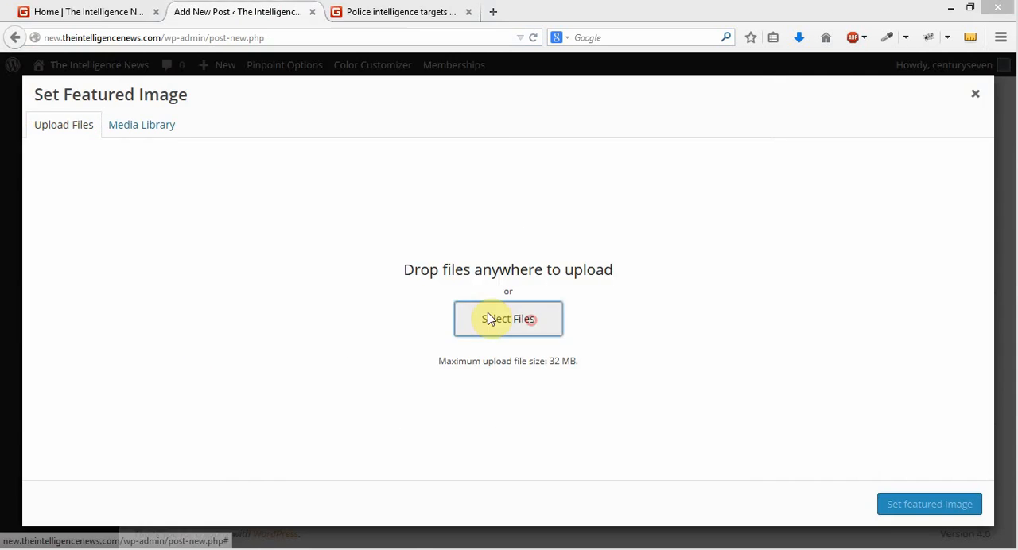
{"action": "left_click", "coordinate": [493, 11]}
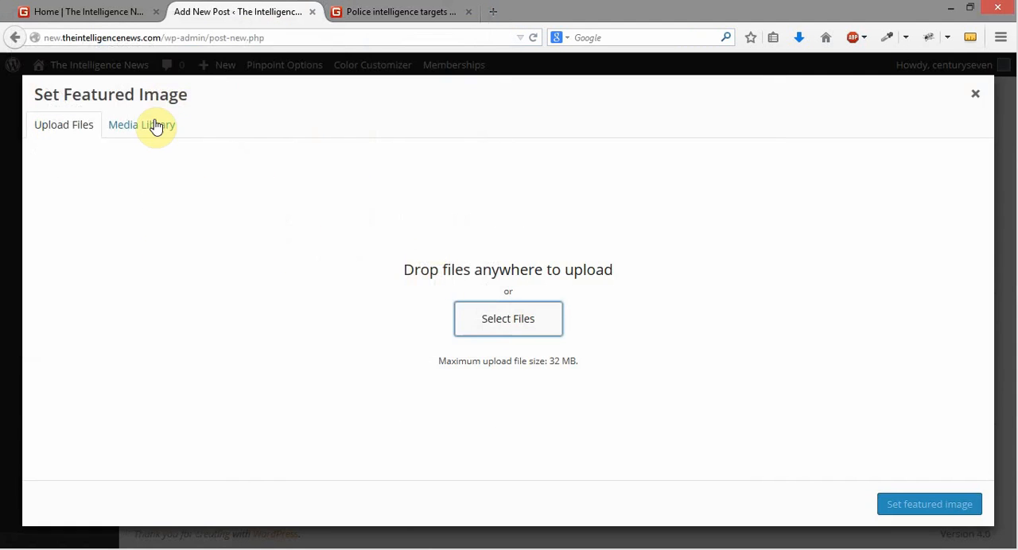
{"action": "left_click", "coordinate": [151, 126]}
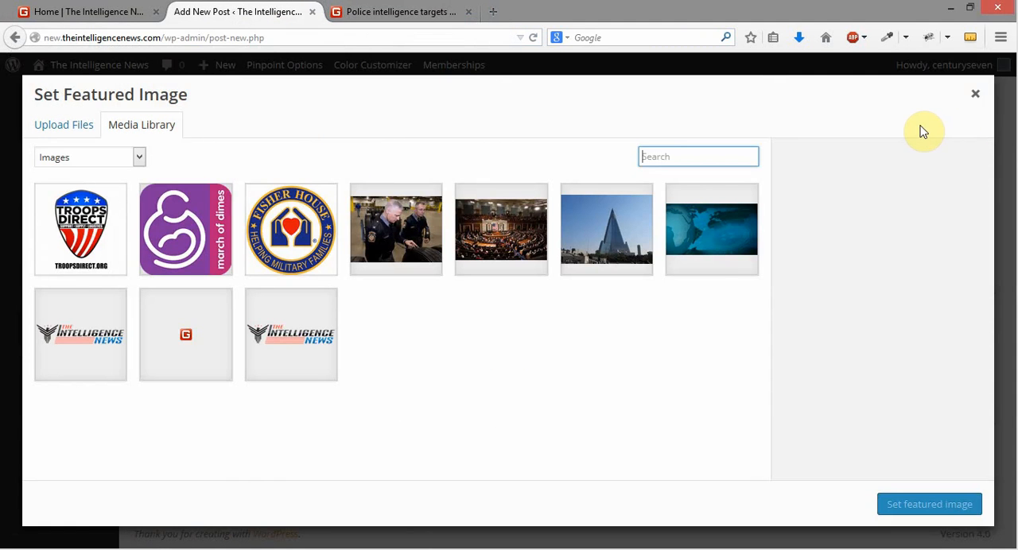
{"action": "left_click", "coordinate": [707, 245]}
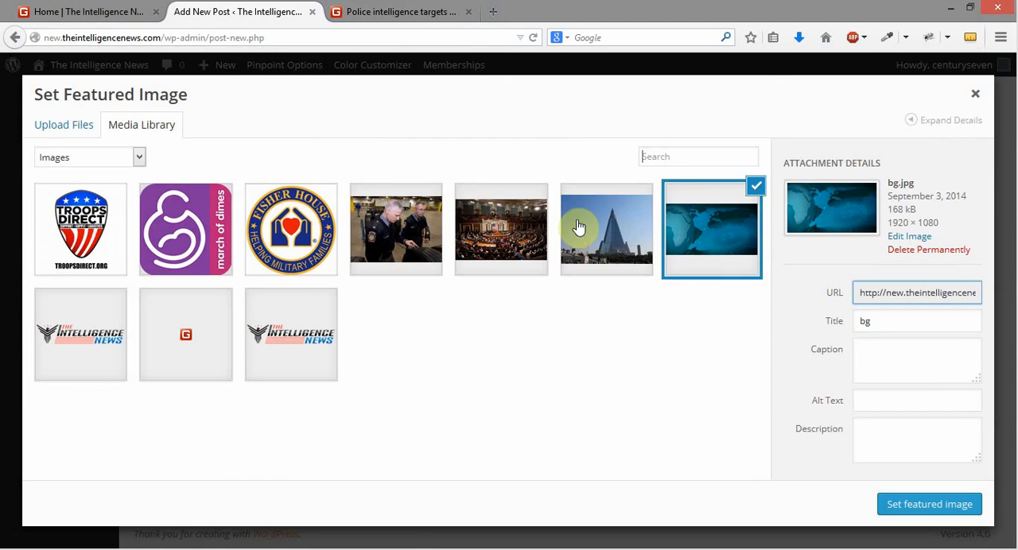
{"action": "left_click", "coordinate": [591, 231]}
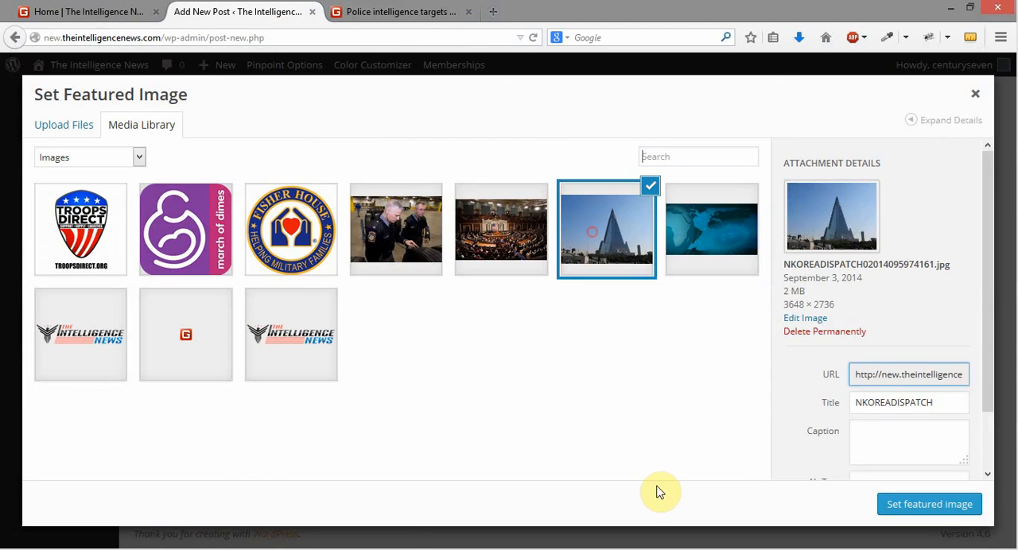
{"action": "left_click", "coordinate": [882, 509]}
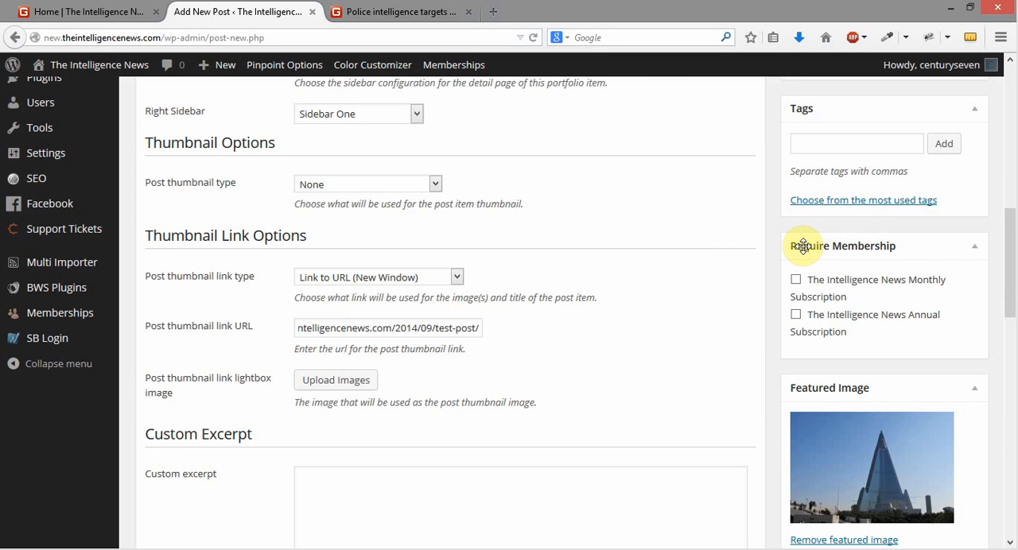
Look at the article images on the site's homepage, and return to the new post
{"action": "left_click", "coordinate": [94, 11]}
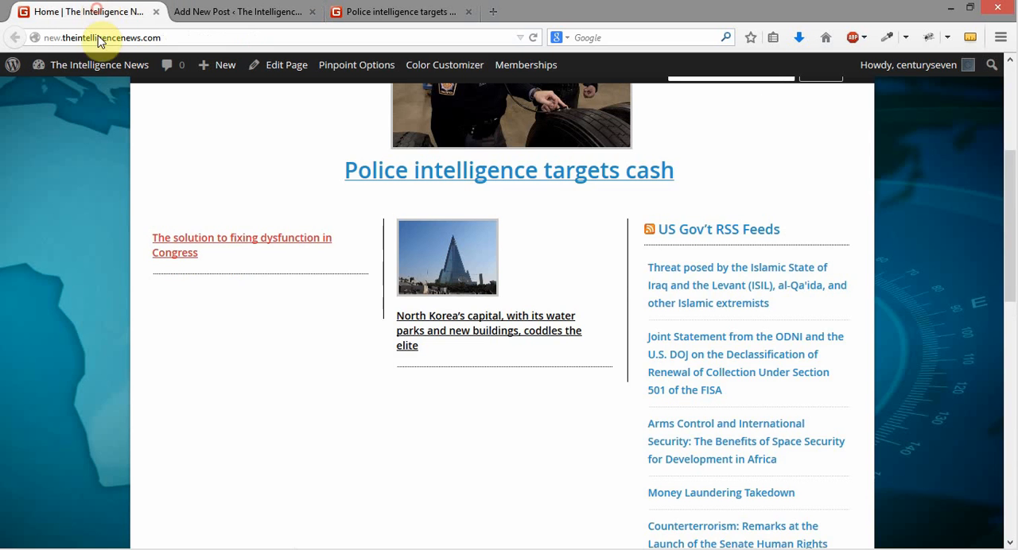
{"action": "scroll", "coordinate": [454, 206], "scroll_direction": "up", "scroll_amount": 4}
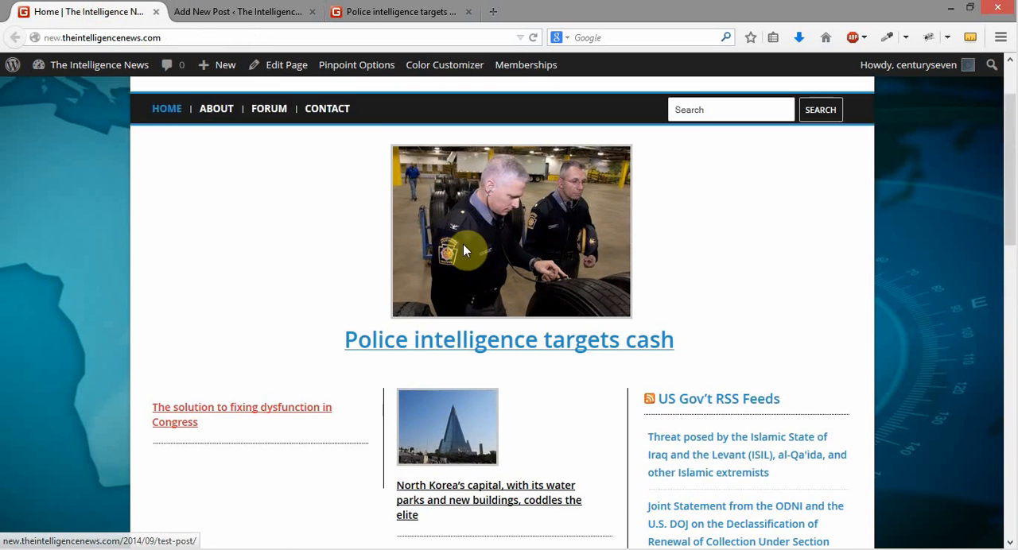
{"action": "left_click", "coordinate": [229, 14]}
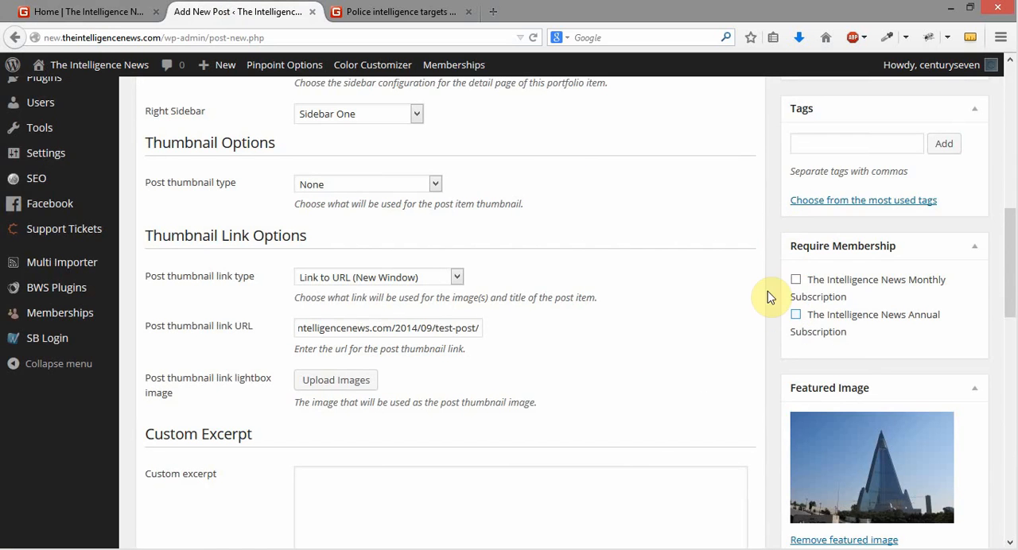
Check the homepage again and require both The Intelligence News Monthly and Annual Subscription memberships for the new post
{"action": "left_click", "coordinate": [79, 12]}
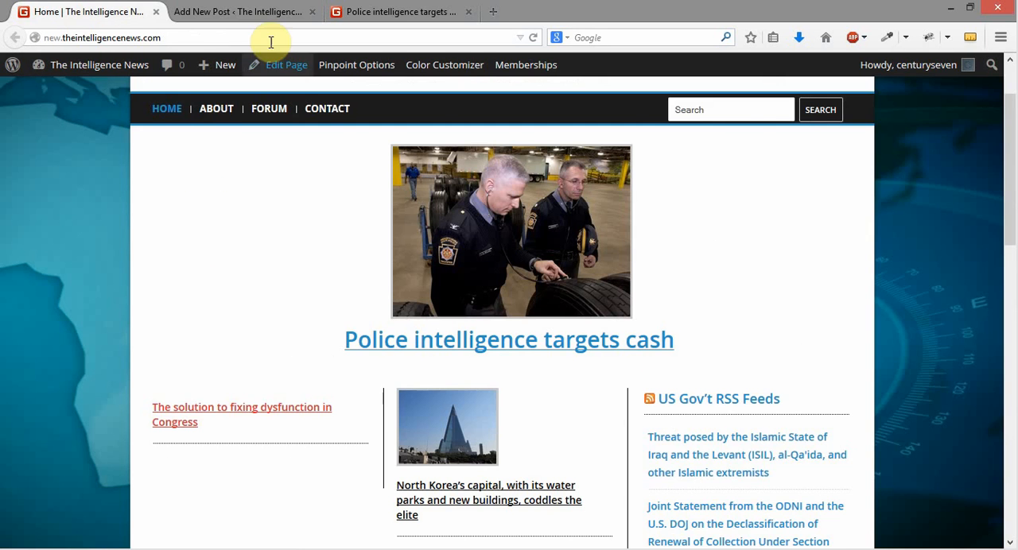
{"action": "left_click", "coordinate": [249, 11]}
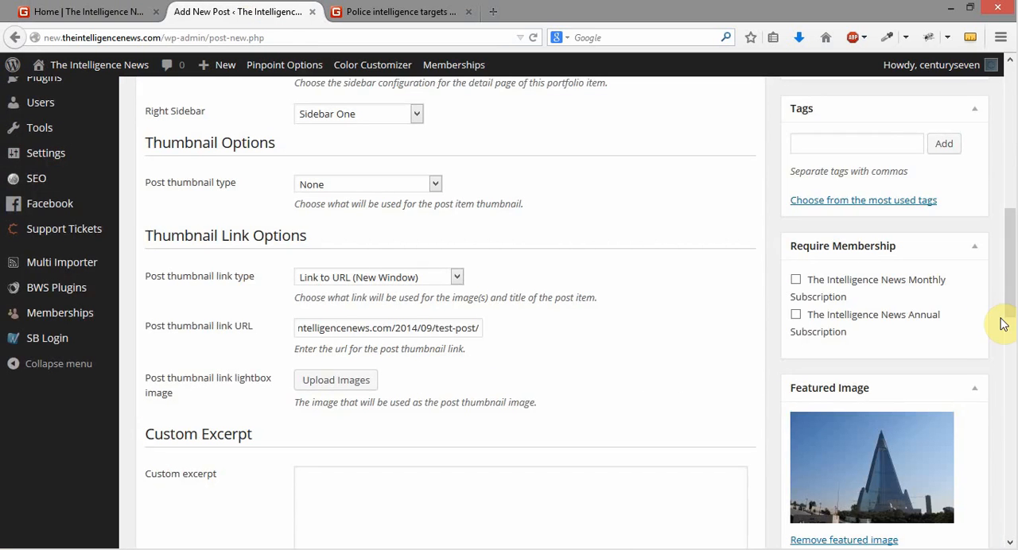
{"action": "left_click", "coordinate": [796, 316]}
{"action": "left_click", "coordinate": [795, 280]}
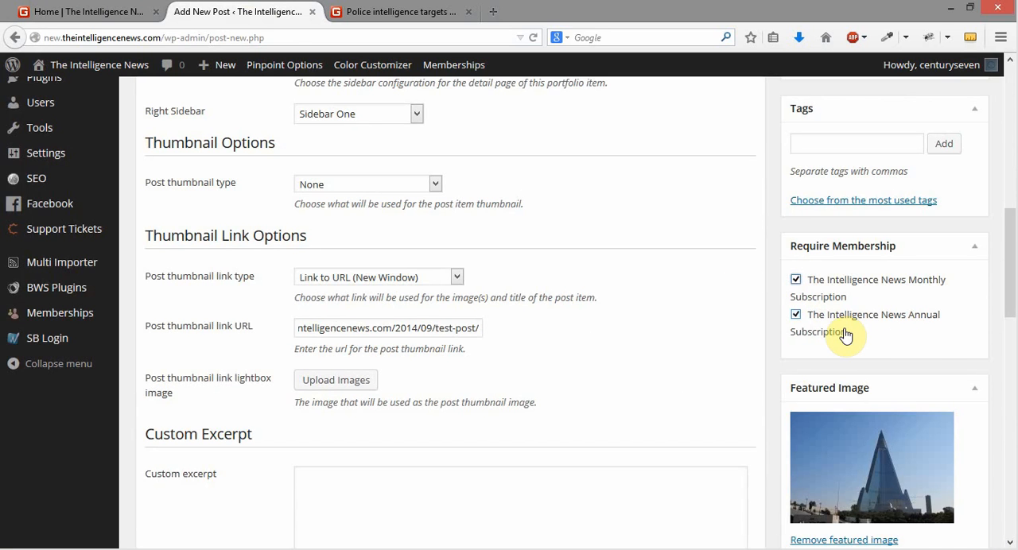
Look over the new post's available categories, compare them with the homepage sections, and return to the post
{"action": "scroll", "coordinate": [933, 334], "scroll_direction": "up", "scroll_amount": 3}
{"action": "scroll", "coordinate": [937, 335], "scroll_direction": "up", "scroll_amount": 3}
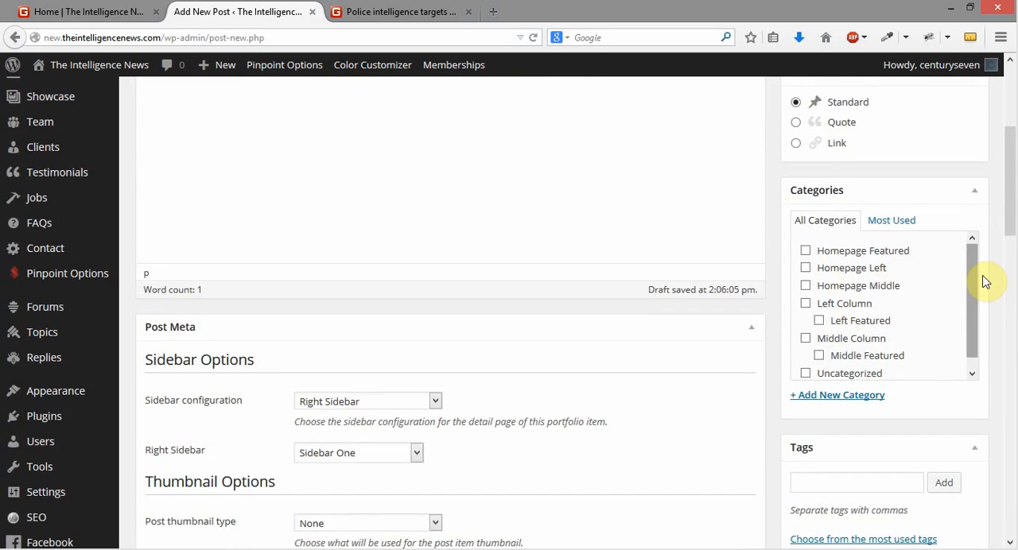
{"action": "left_click_drag", "start_coordinate": [977, 283], "coordinate": [983, 306]}
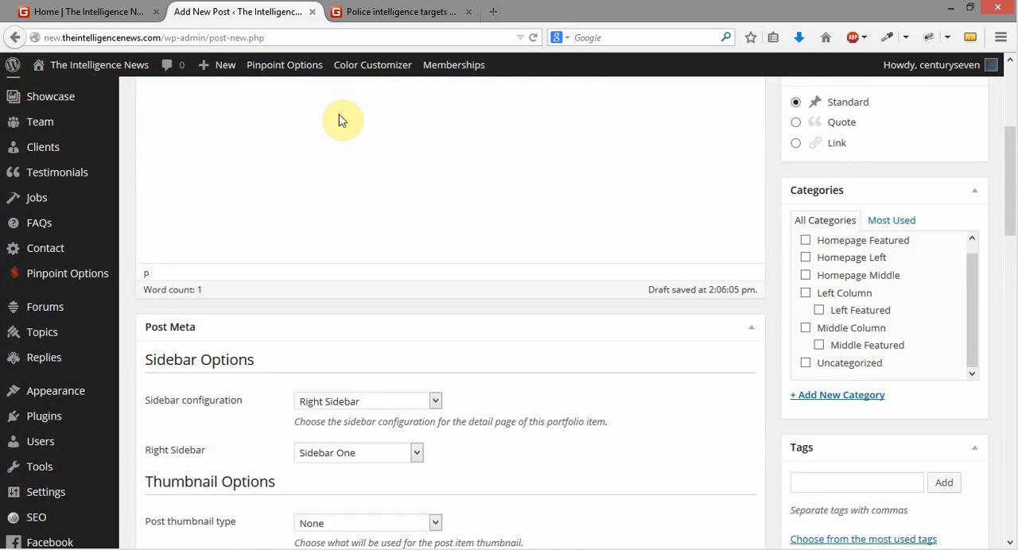
{"action": "left_click", "coordinate": [104, 14]}
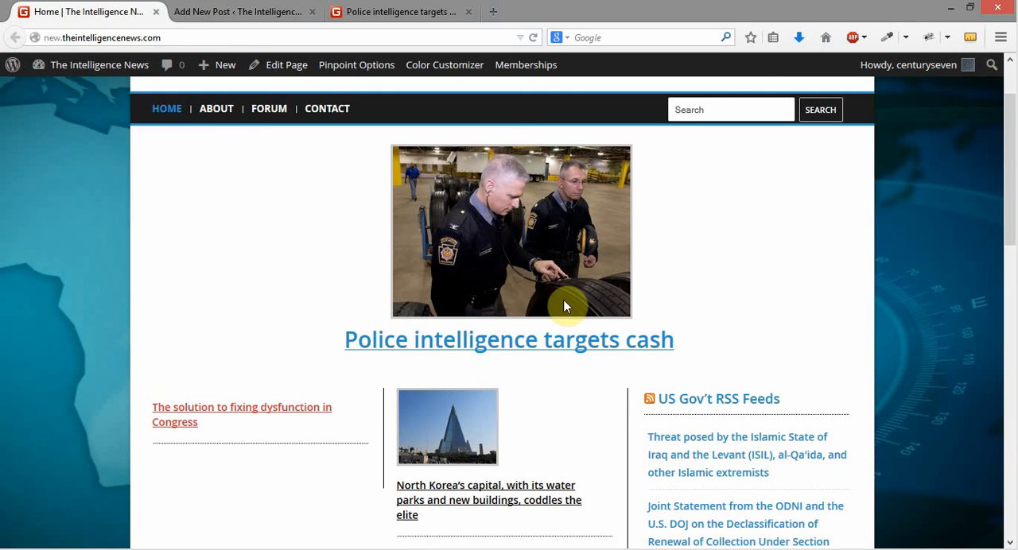
{"action": "left_click", "coordinate": [242, 11]}
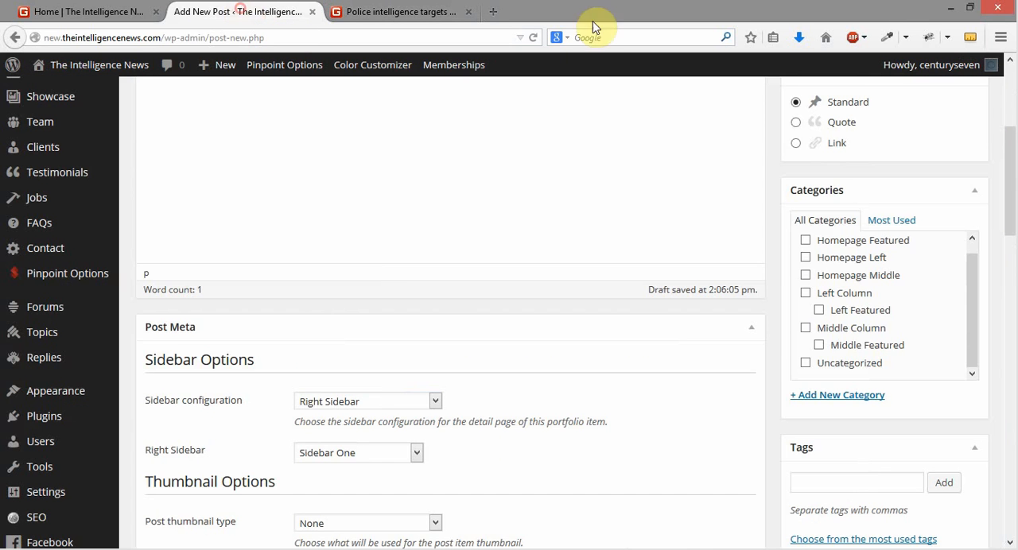
Try the Homepage Featured category on the new post, compare with the homepage's featured article, and leave the category unselected
{"action": "left_click", "coordinate": [805, 240]}
{"action": "left_click", "coordinate": [87, 11]}
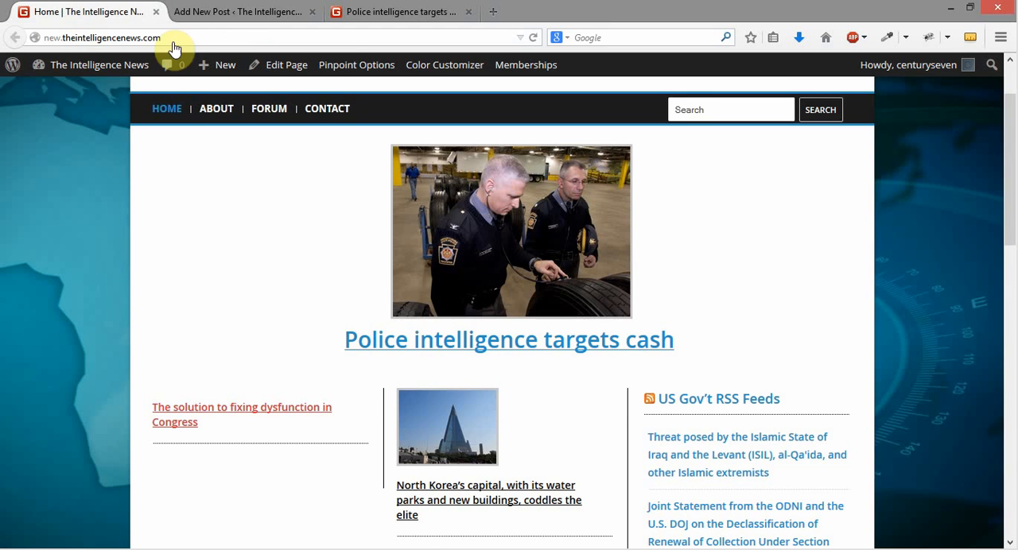
{"action": "left_click", "coordinate": [243, 11]}
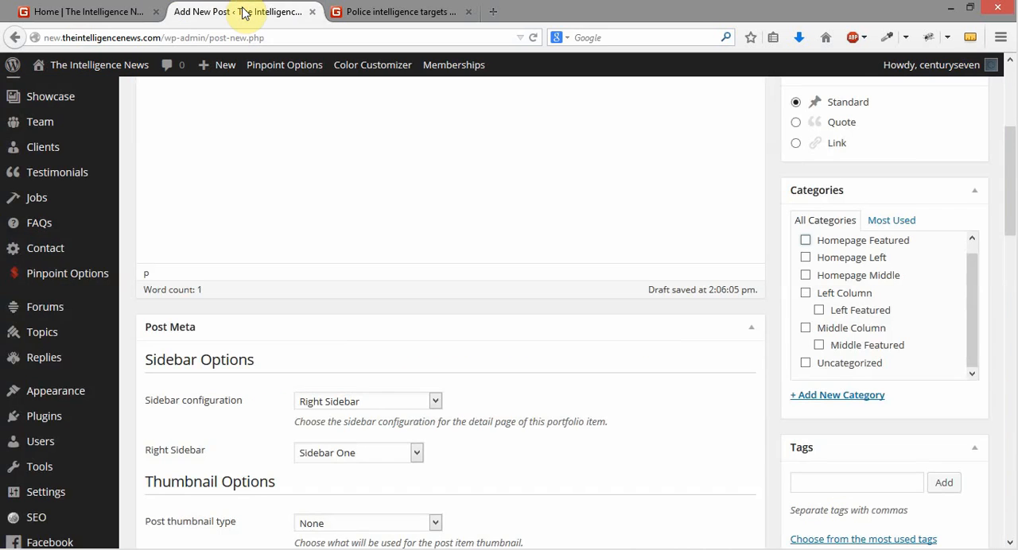
{"action": "left_click", "coordinate": [802, 241]}
{"action": "left_click", "coordinate": [802, 241]}
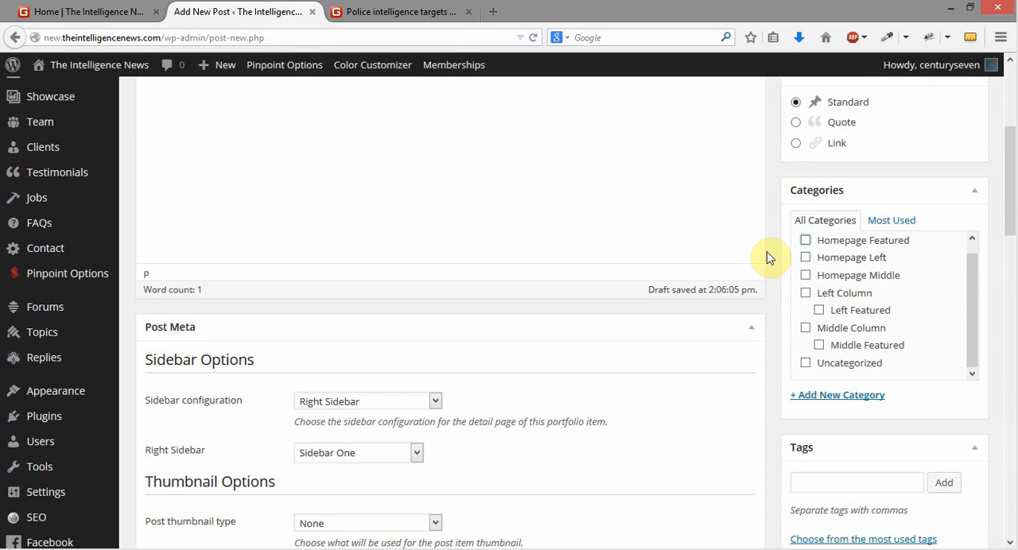
Open the homepage from the article to review its left column, and assign the new post to the Homepage Left category
{"action": "left_click", "coordinate": [425, 11]}
{"action": "left_click", "coordinate": [177, 194]}
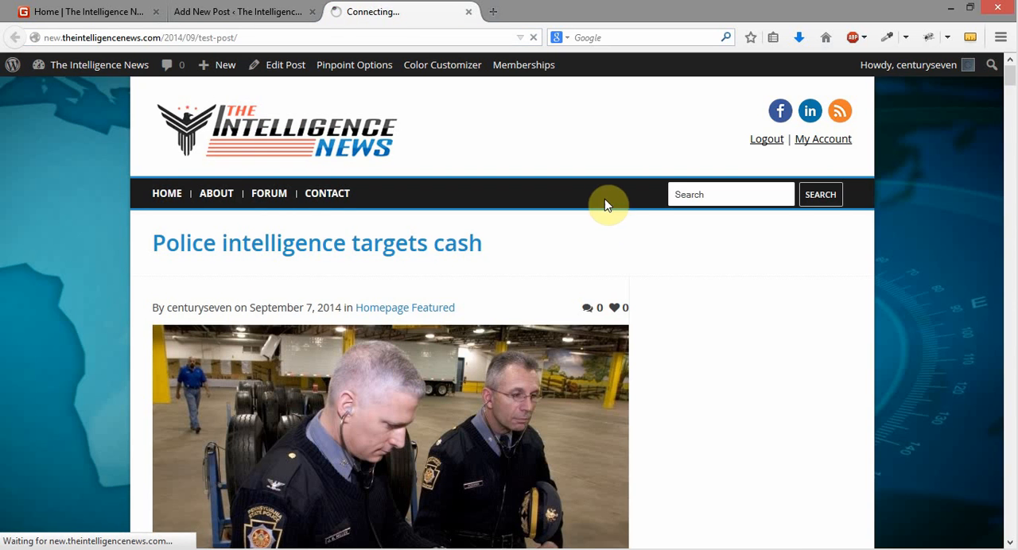
{"action": "scroll", "coordinate": [238, 447], "scroll_direction": "down", "scroll_amount": 4}
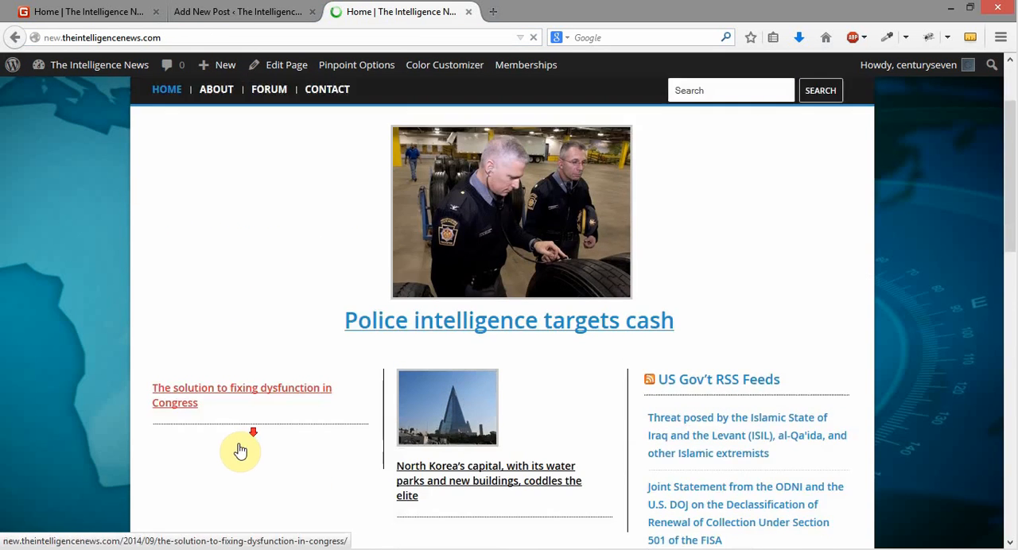
{"action": "left_click", "coordinate": [239, 322]}
{"action": "left_click", "coordinate": [238, 11]}
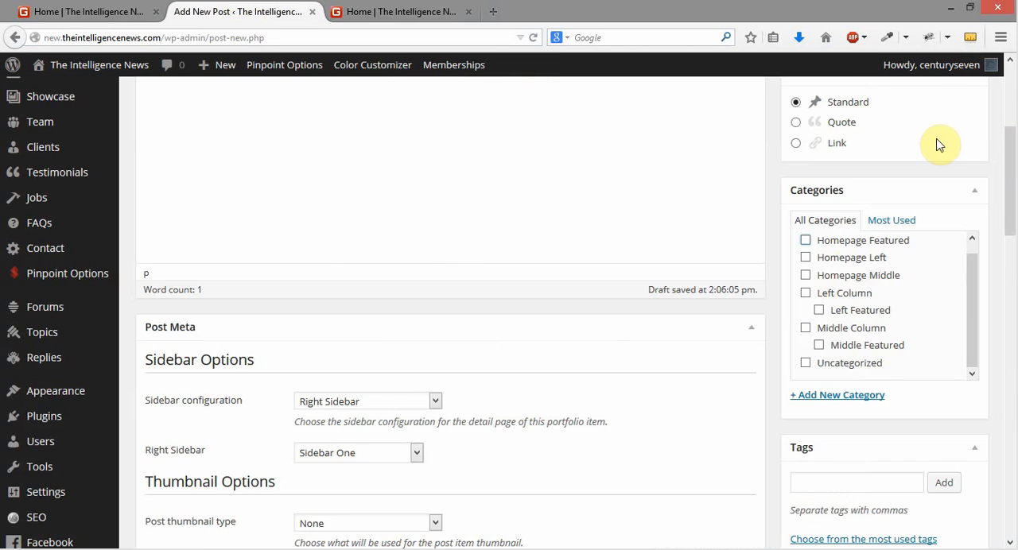
{"action": "left_click", "coordinate": [805, 257]}
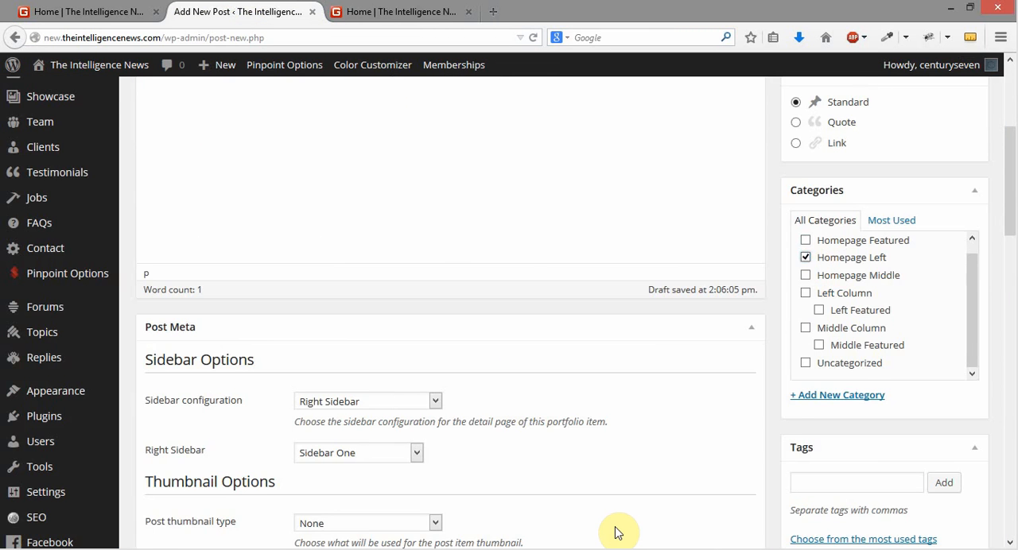
Publish the Test Post and reload the site's homepage to check it
{"action": "scroll", "coordinate": [616, 533], "scroll_direction": "up", "scroll_amount": 3}
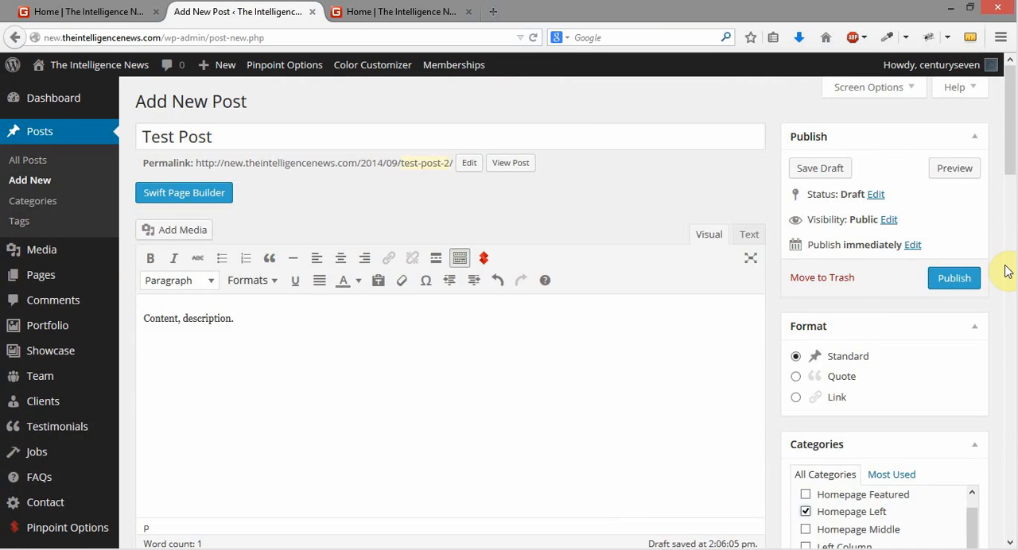
{"action": "left_click", "coordinate": [962, 279]}
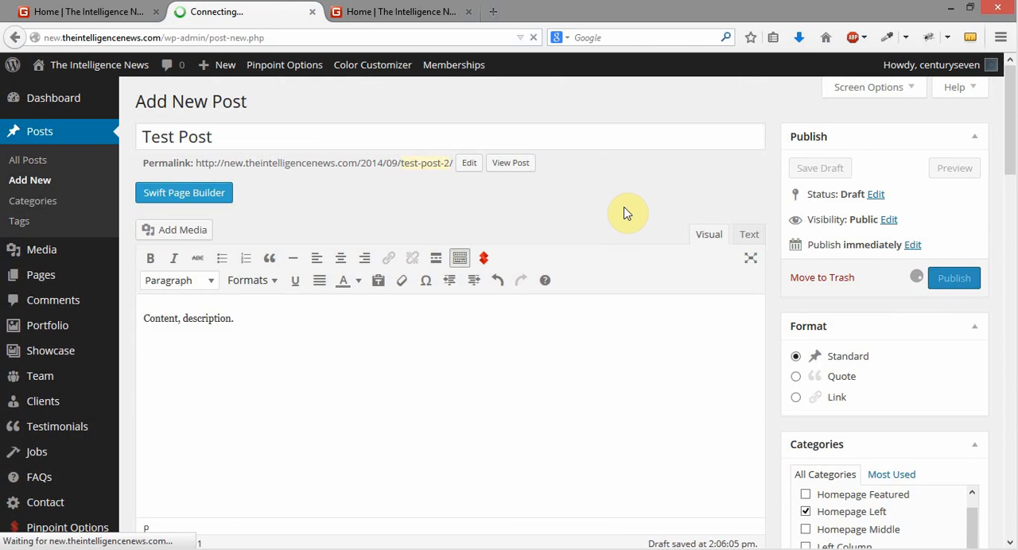
{"action": "left_click", "coordinate": [43, 10]}
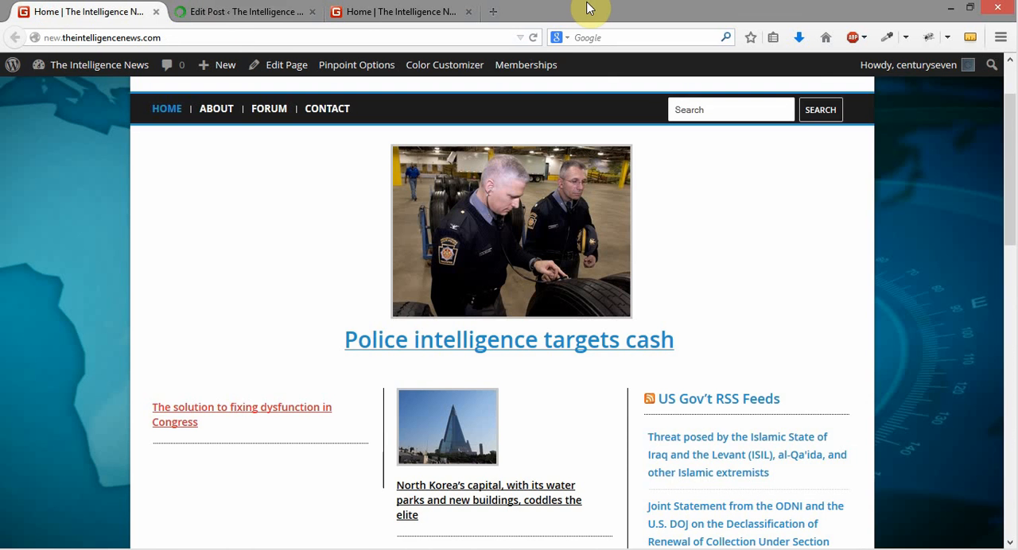
{"action": "left_click", "coordinate": [533, 38]}
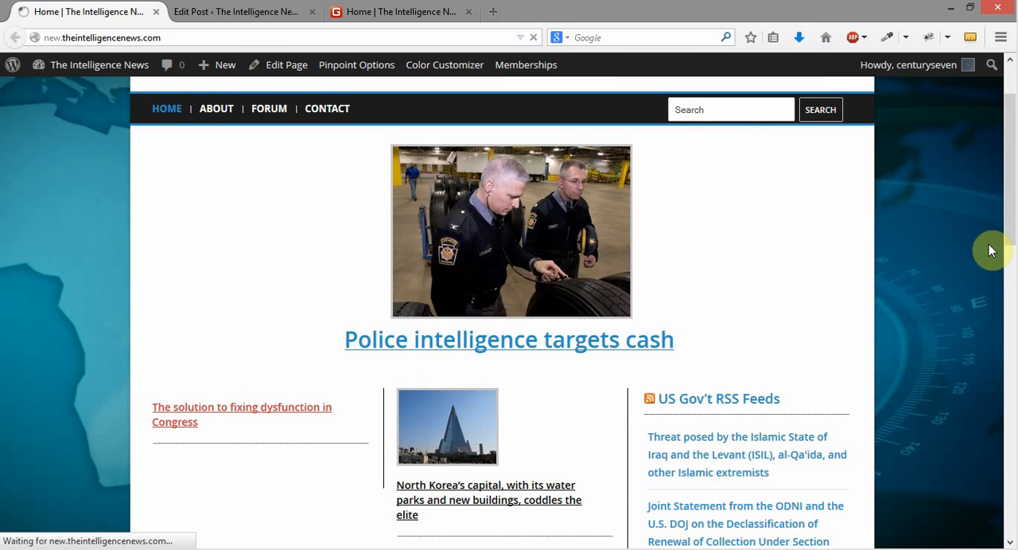
Check the homepage's left column for the Test Post, and return to the post's editing page
{"action": "scroll", "coordinate": [967, 276], "scroll_direction": "down", "scroll_amount": 2}
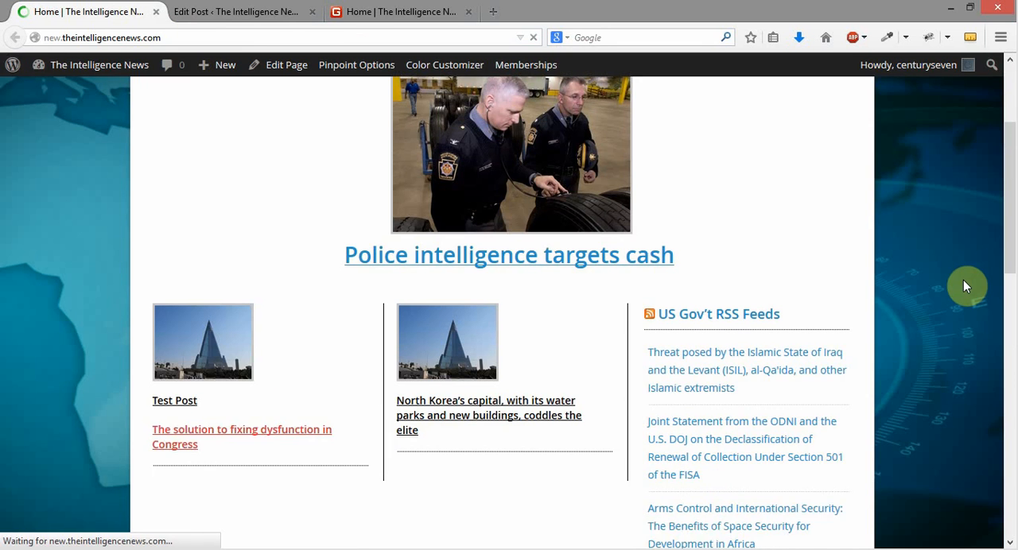
{"action": "scroll", "coordinate": [963, 280], "scroll_direction": "down", "scroll_amount": 4}
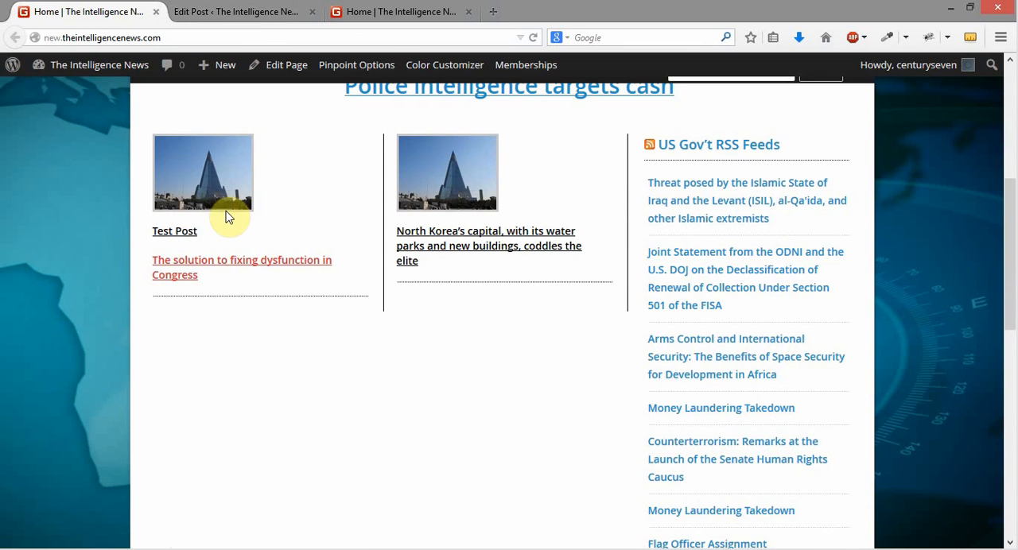
{"action": "left_click", "coordinate": [263, 14]}
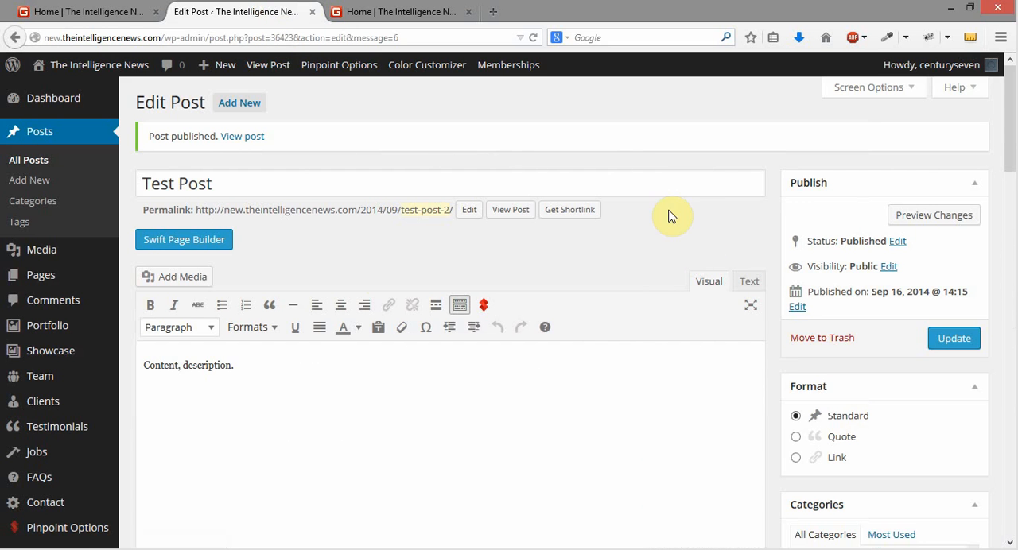
Set the Test Post's heading color in the Standard Posts settings to the preset purple
{"action": "left_click", "coordinate": [288, 188]}
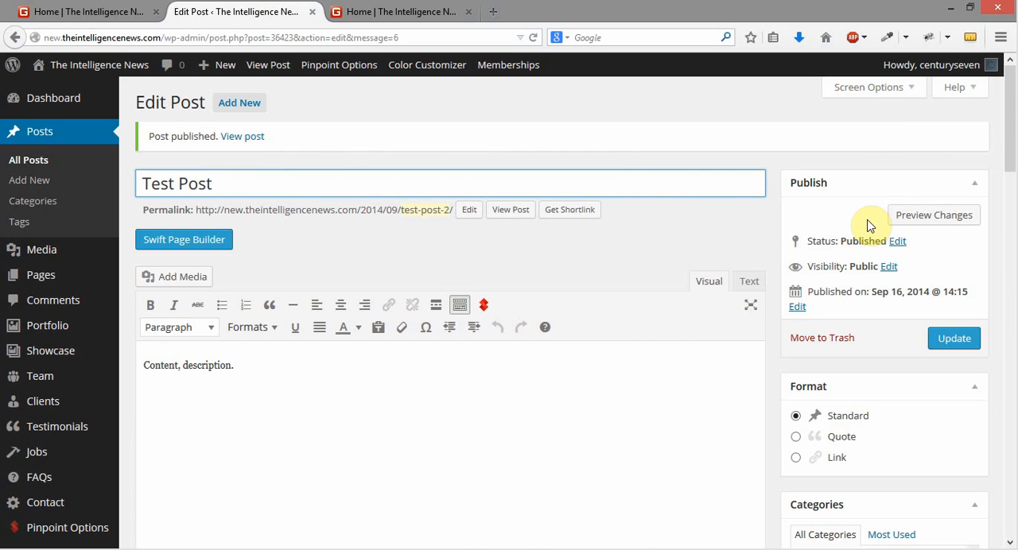
{"action": "scroll", "coordinate": [874, 234], "scroll_direction": "down", "scroll_amount": 15}
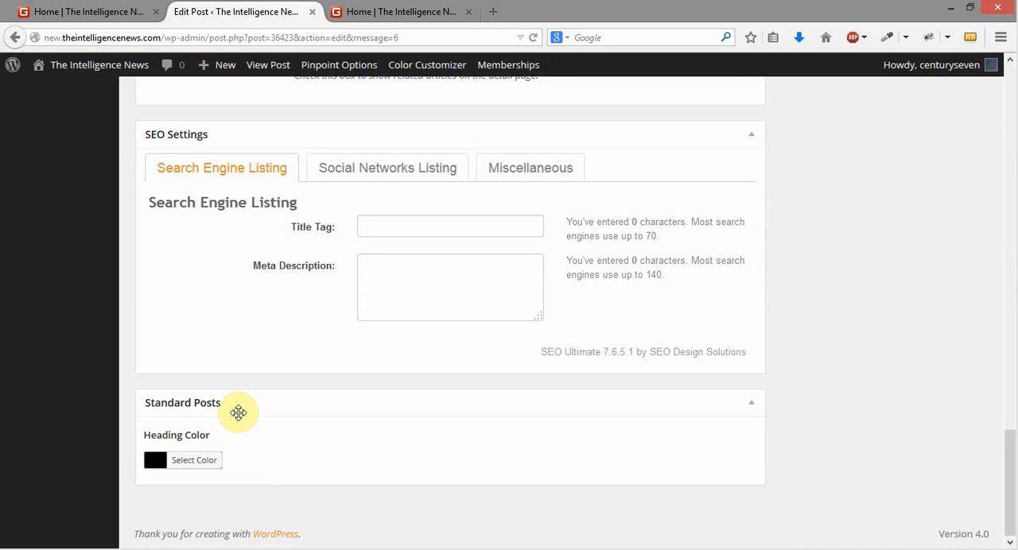
{"action": "scroll", "coordinate": [527, 397], "scroll_direction": "up", "scroll_amount": 15}
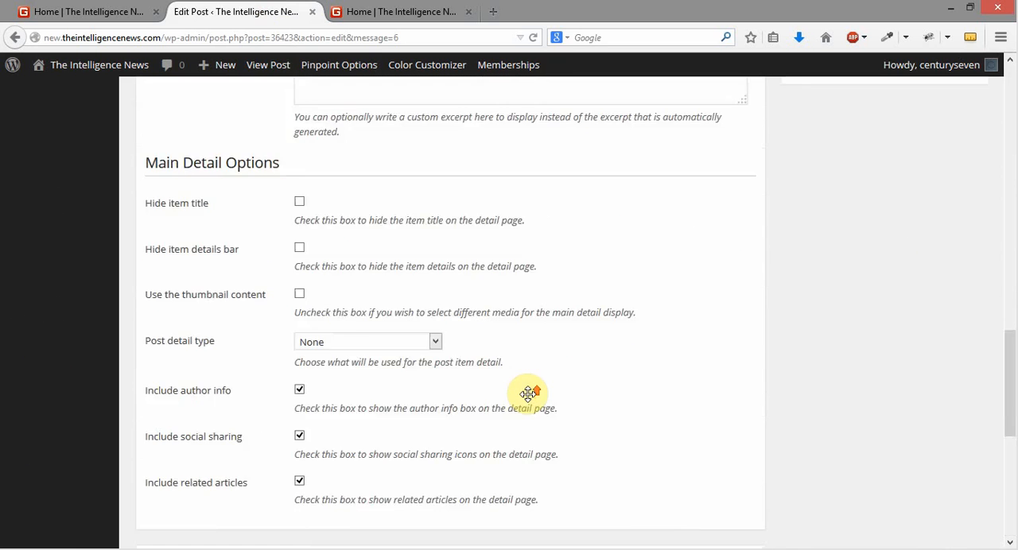
{"action": "scroll", "coordinate": [546, 396], "scroll_direction": "down", "scroll_amount": 15}
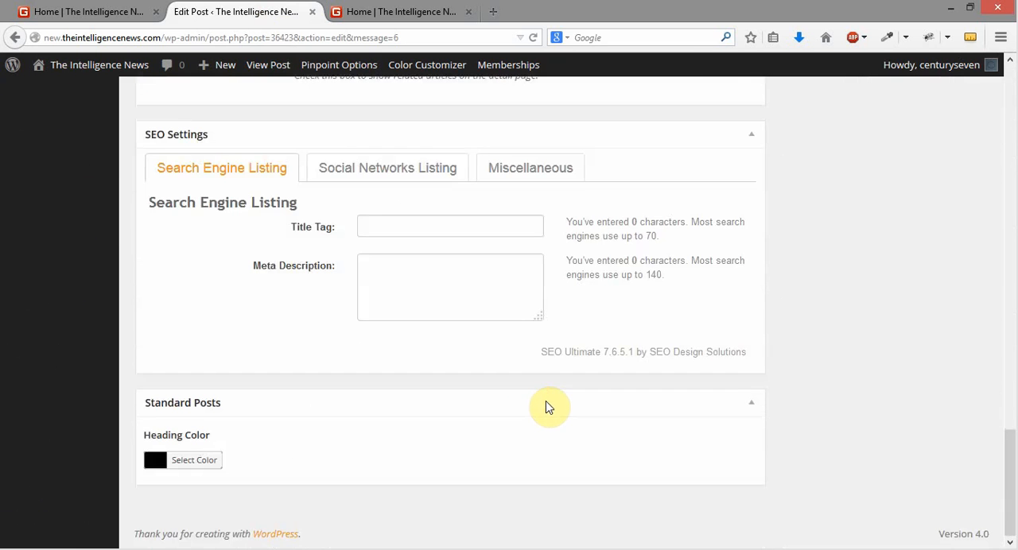
{"action": "left_click", "coordinate": [156, 468]}
{"action": "scroll", "coordinate": [462, 390], "scroll_direction": "down", "scroll_amount": 3}
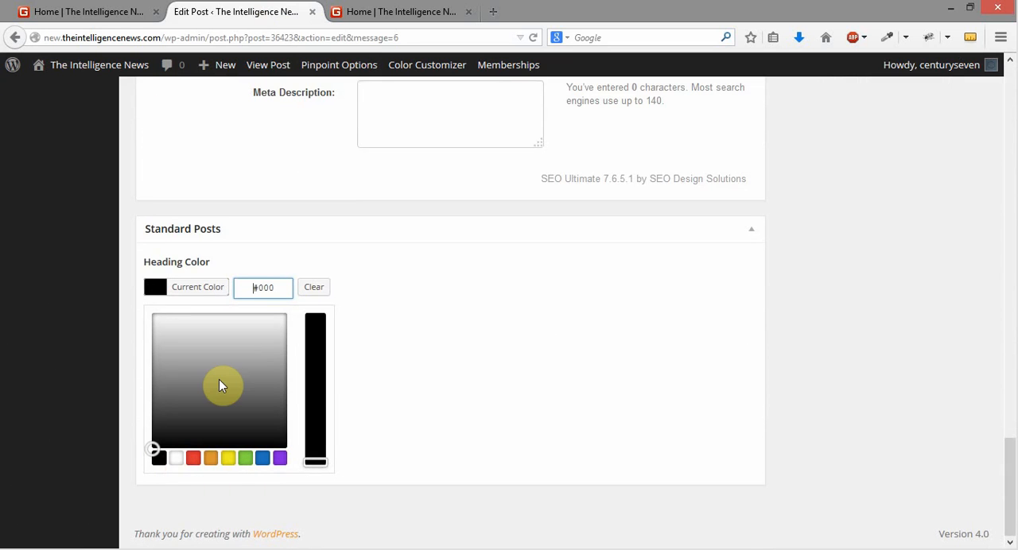
{"action": "left_click", "coordinate": [229, 459]}
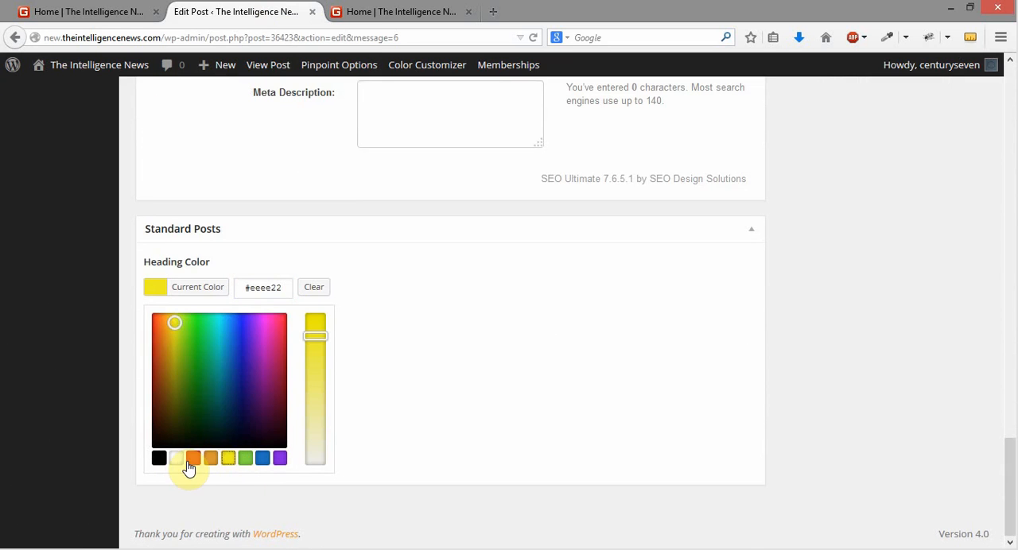
{"action": "left_click", "coordinate": [278, 459]}
{"action": "left_click", "coordinate": [718, 260]}
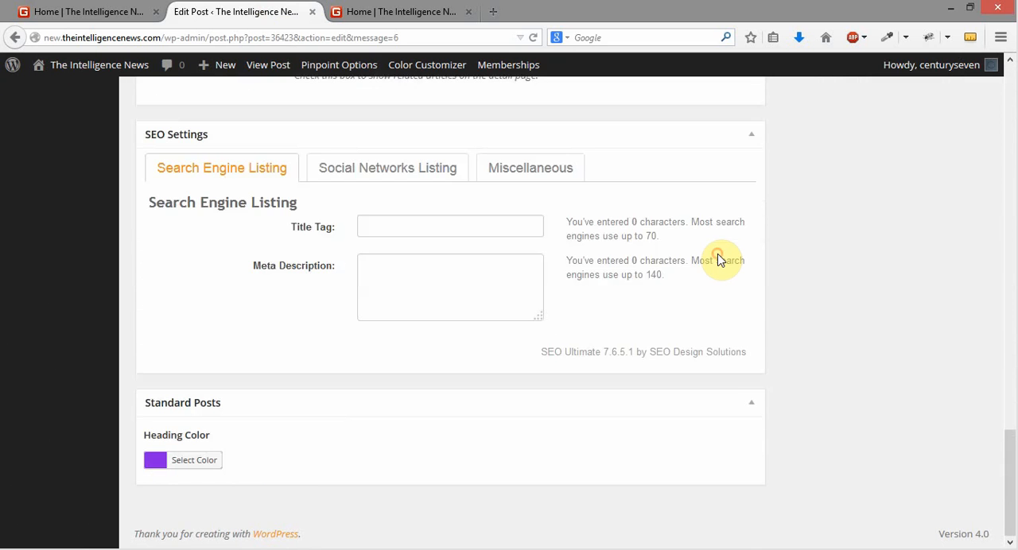
Update the Test Post and reload the homepage to check its heading color
{"action": "scroll", "coordinate": [795, 270], "scroll_direction": "up", "scroll_amount": 20}
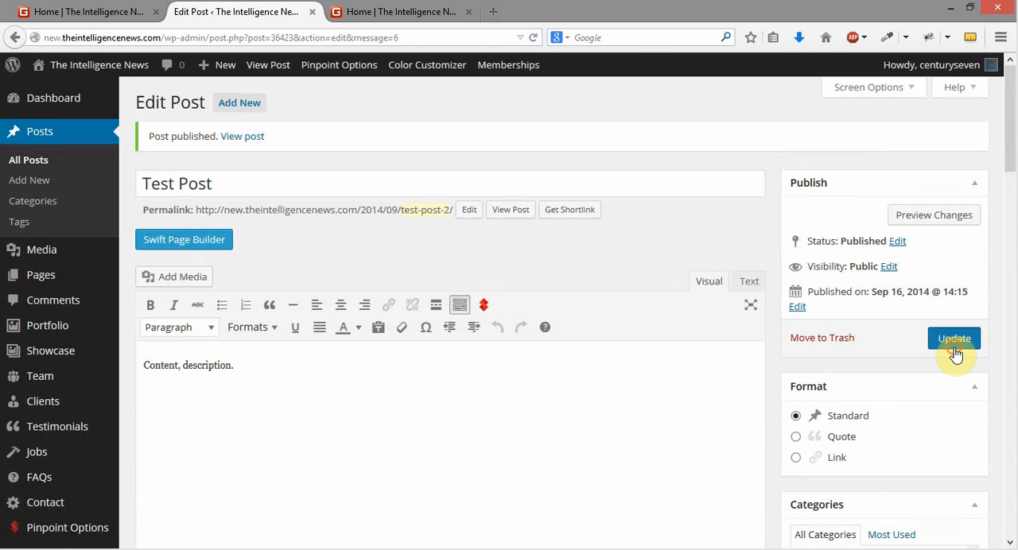
{"action": "left_click", "coordinate": [954, 337]}
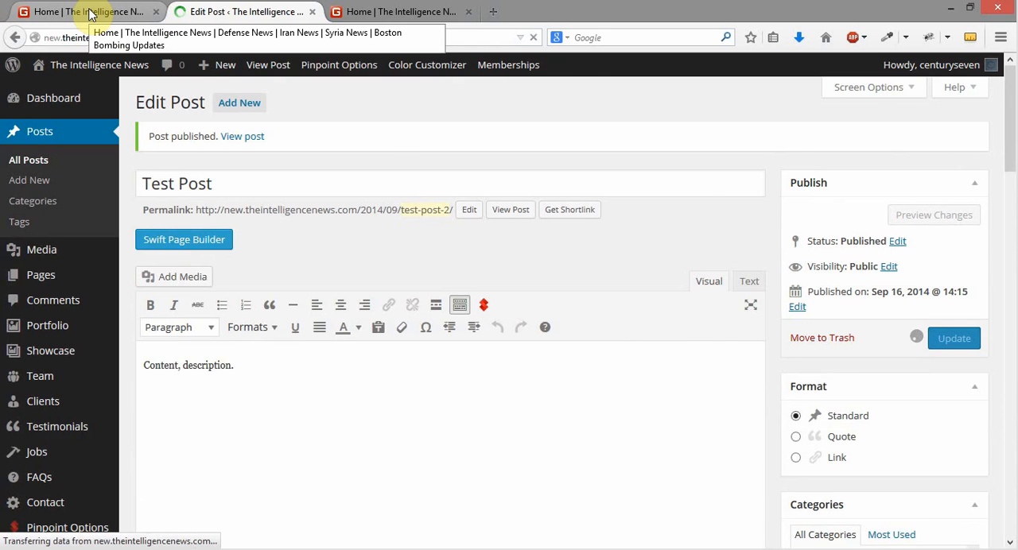
{"action": "left_click", "coordinate": [90, 14]}
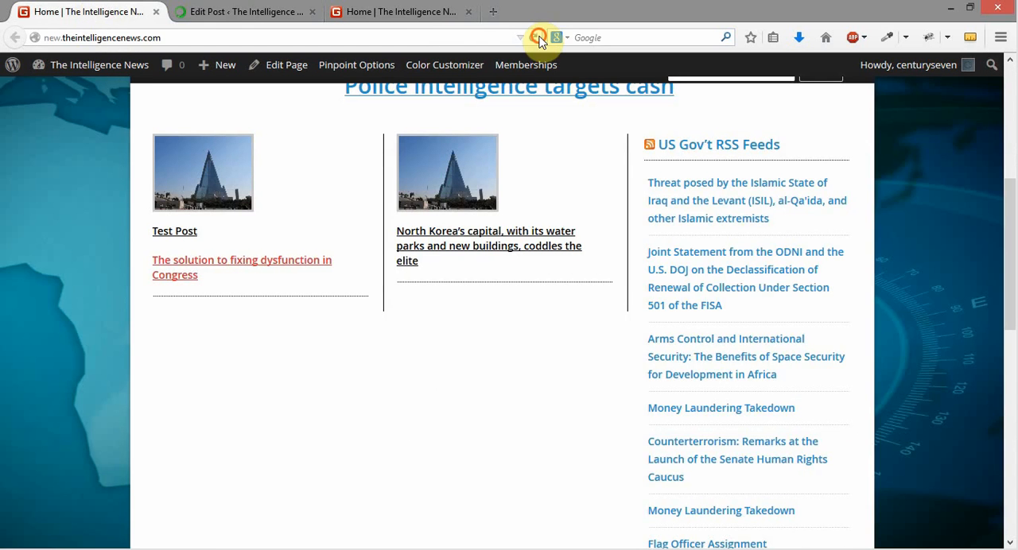
{"action": "left_click", "coordinate": [533, 37]}
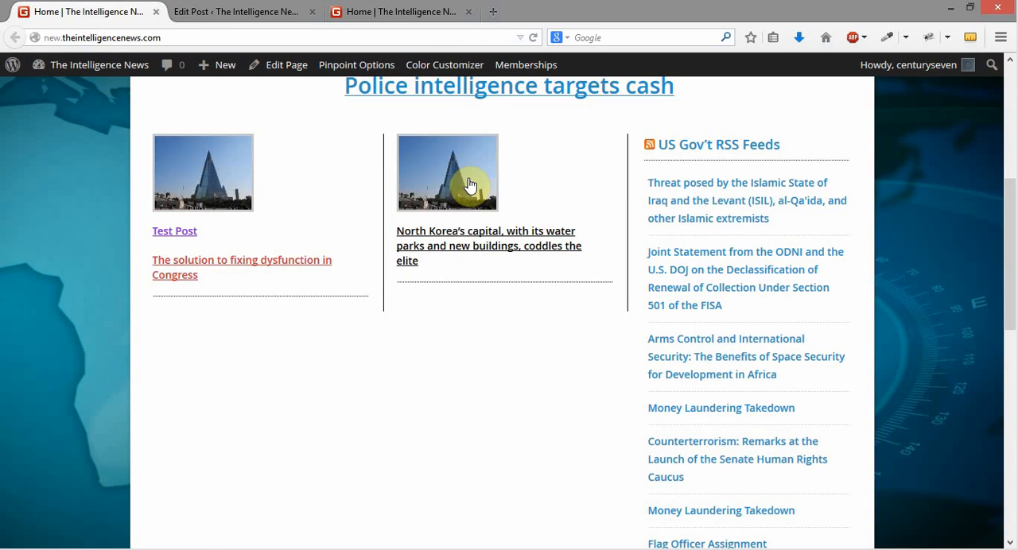
Change the Test Post's category from Homepage Left to Homepage Middle and update the post
{"action": "left_click", "coordinate": [225, 15]}
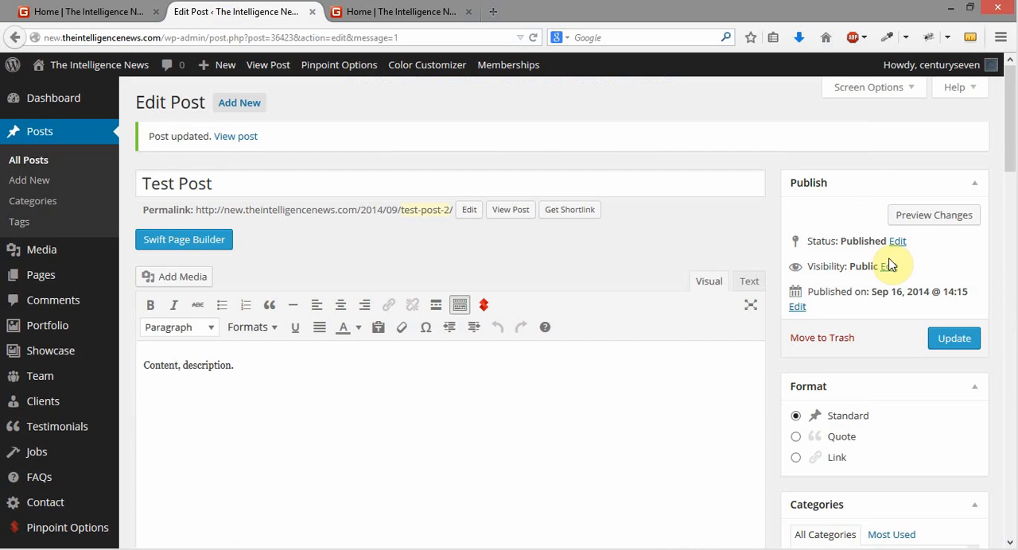
{"action": "scroll", "coordinate": [889, 264], "scroll_direction": "down", "scroll_amount": 5}
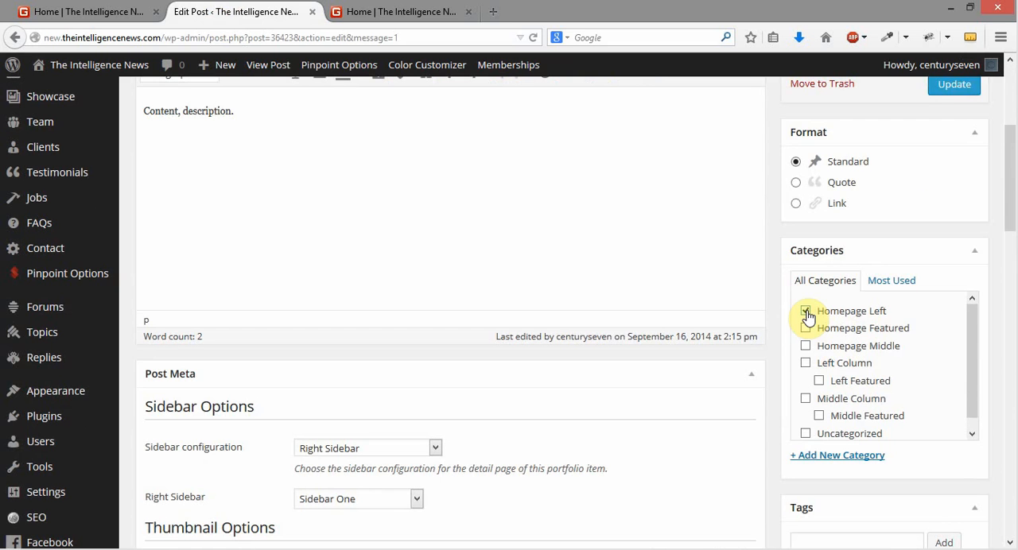
{"action": "left_click", "coordinate": [805, 311]}
{"action": "left_click", "coordinate": [806, 346]}
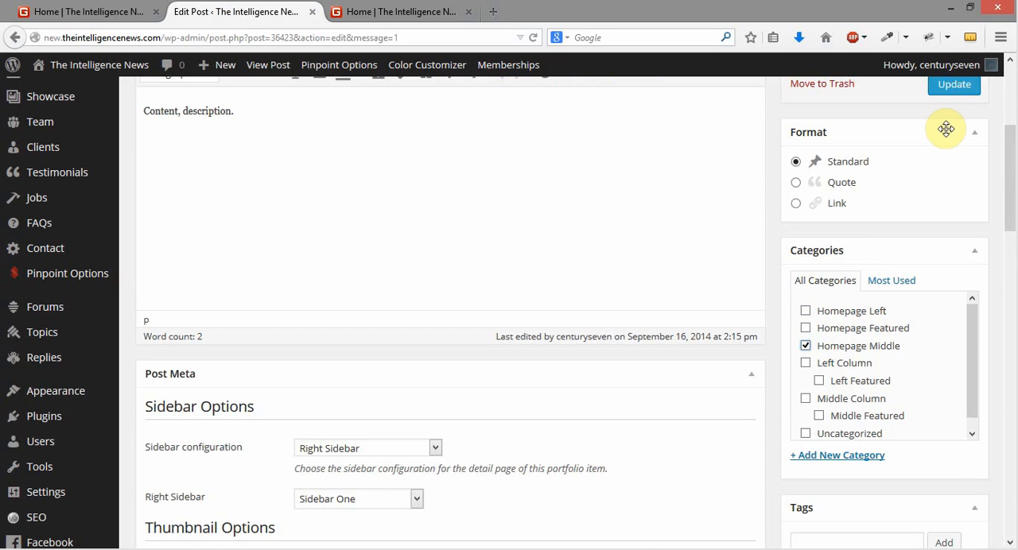
{"action": "left_click", "coordinate": [954, 84]}
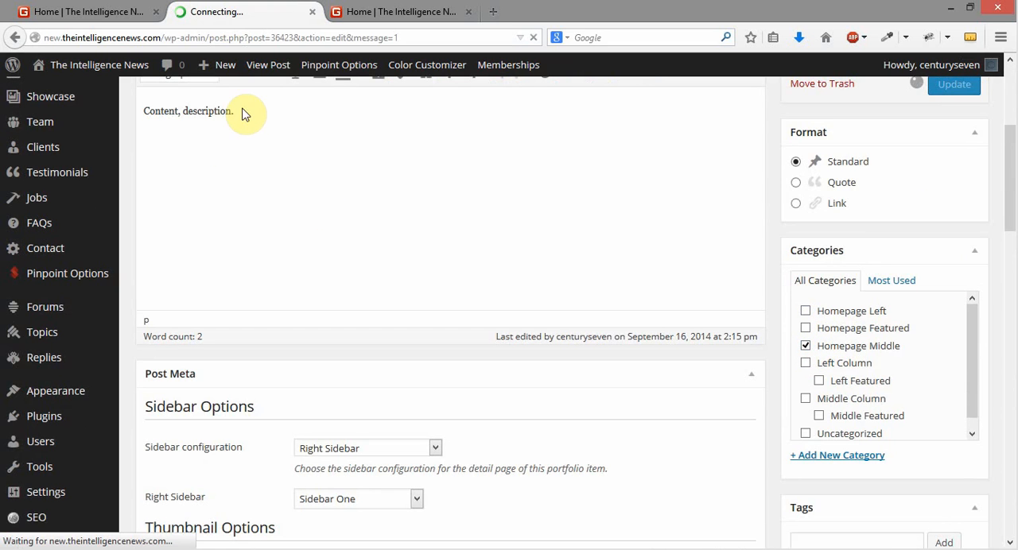
Reload the homepage, close the duplicate homepage tab, and check the middle column for the Test Post
{"action": "left_click", "coordinate": [437, 13]}
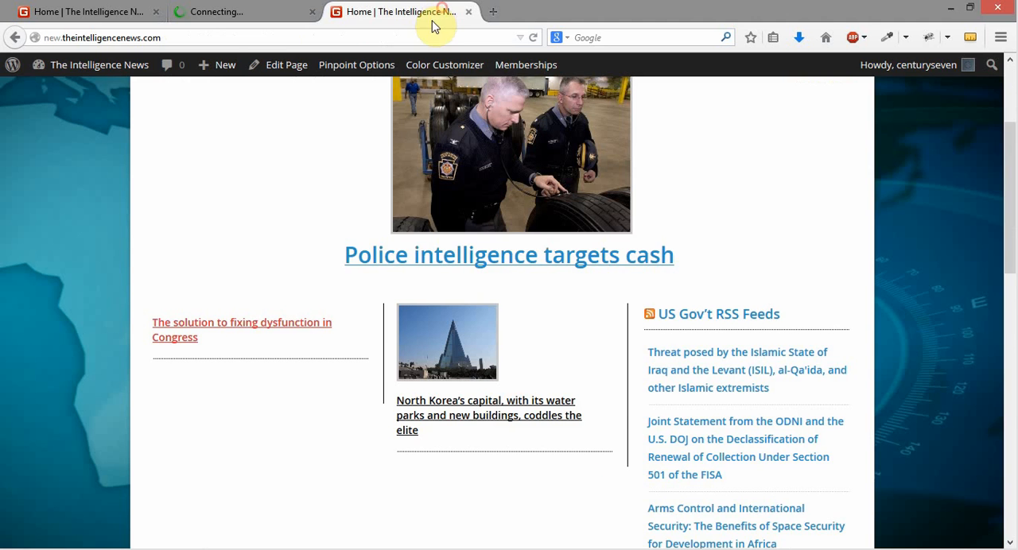
{"action": "left_click", "coordinate": [532, 37]}
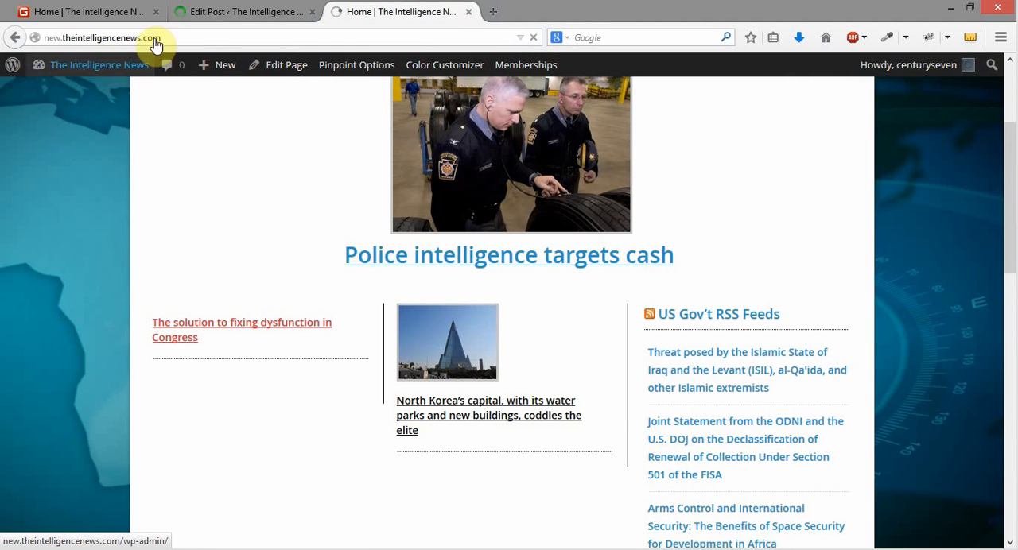
{"action": "left_click", "coordinate": [157, 12]}
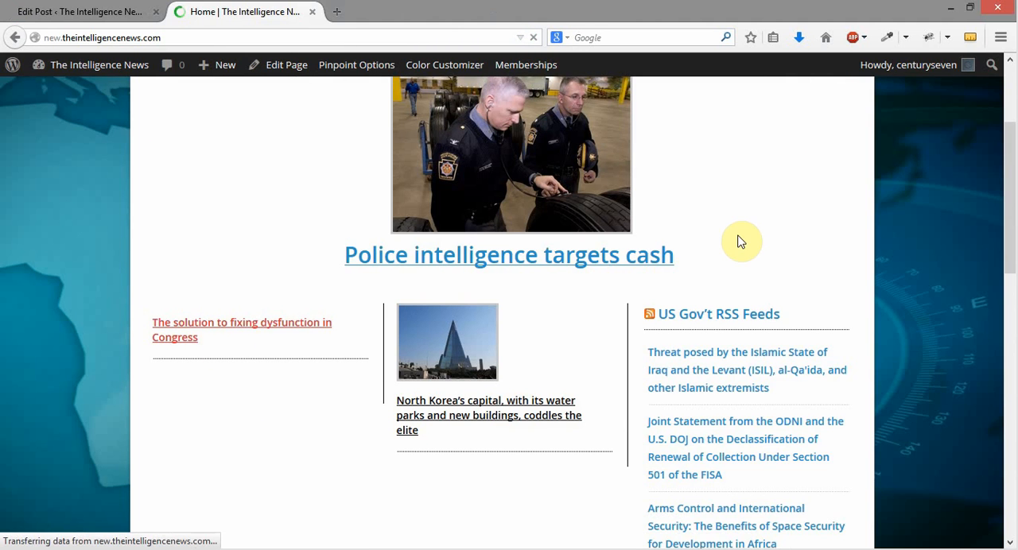
{"action": "scroll", "coordinate": [925, 146], "scroll_direction": "down", "scroll_amount": 3}
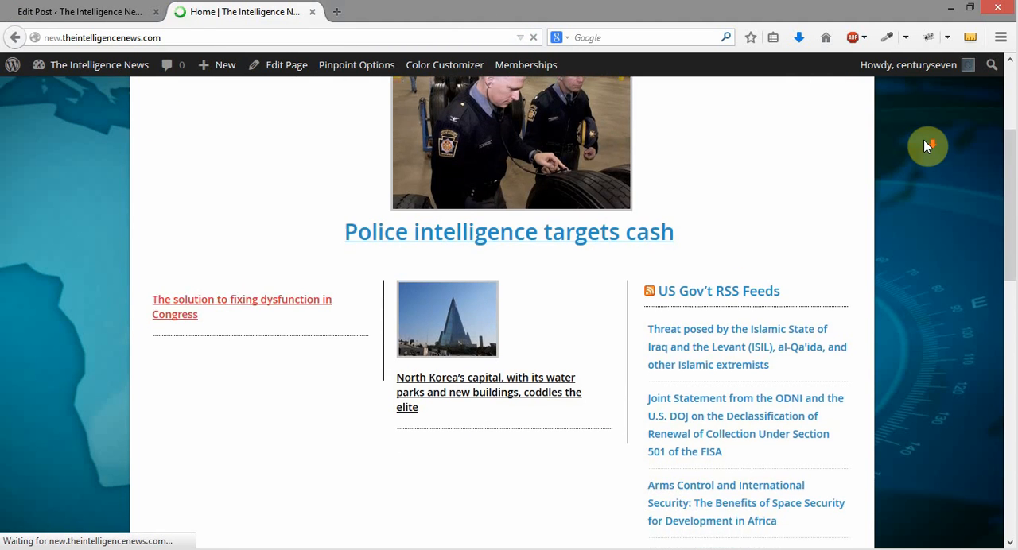
{"action": "scroll", "coordinate": [923, 140], "scroll_direction": "down", "scroll_amount": 4}
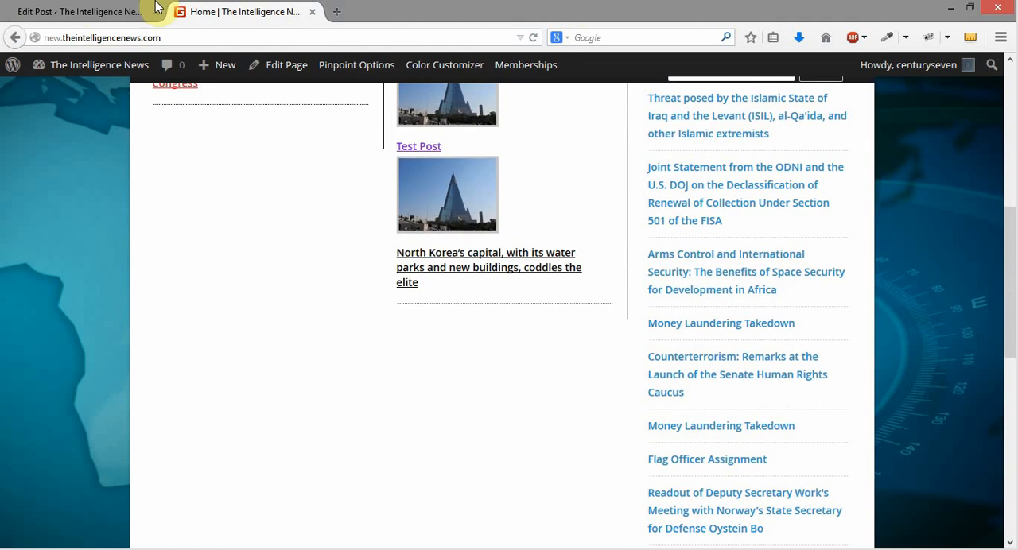
Open the list of all posts and search it for "test"
{"action": "left_click", "coordinate": [91, 10]}
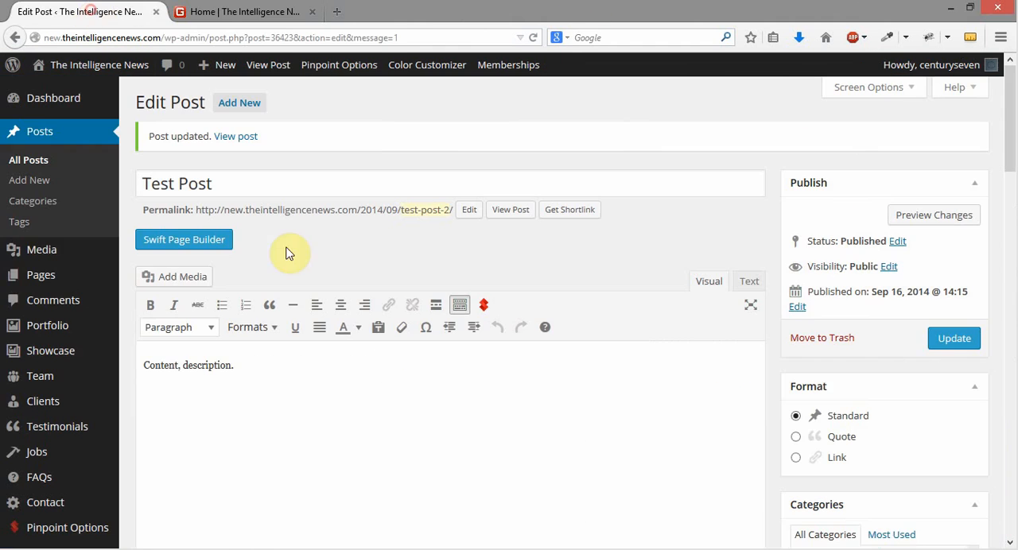
{"action": "left_click", "coordinate": [36, 160]}
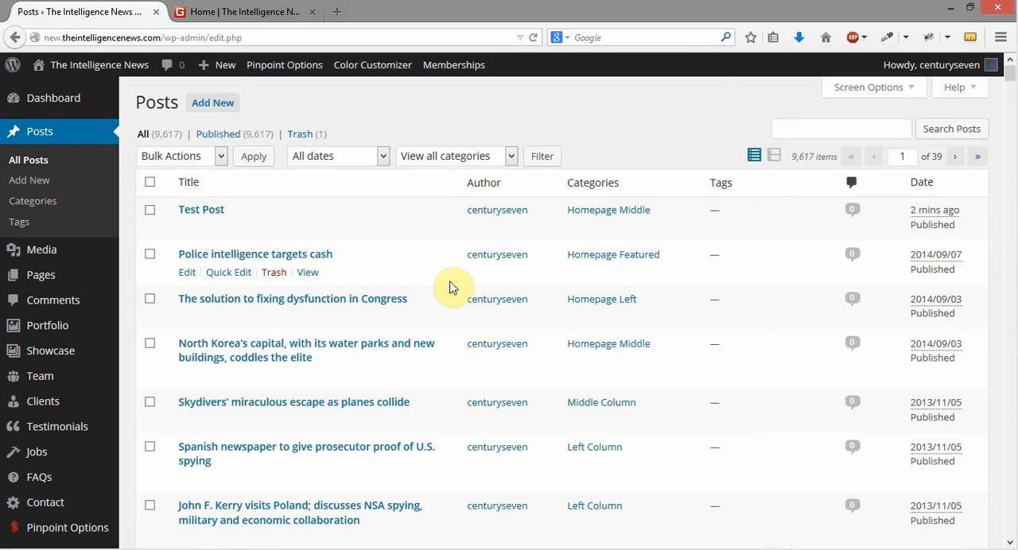
{"action": "left_click", "coordinate": [860, 134]}
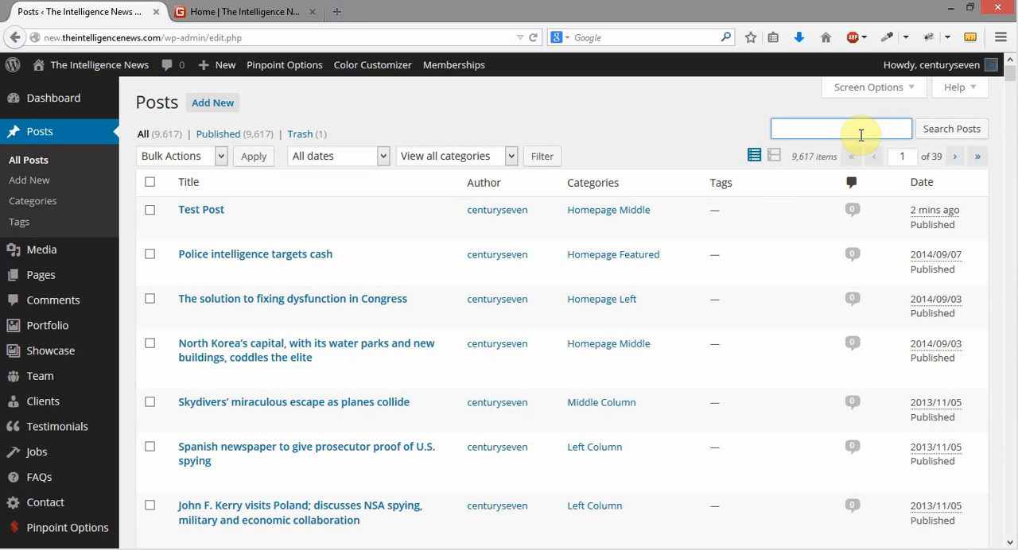
{"action": "type", "text": "test"}
{"action": "key", "text": "Return"}
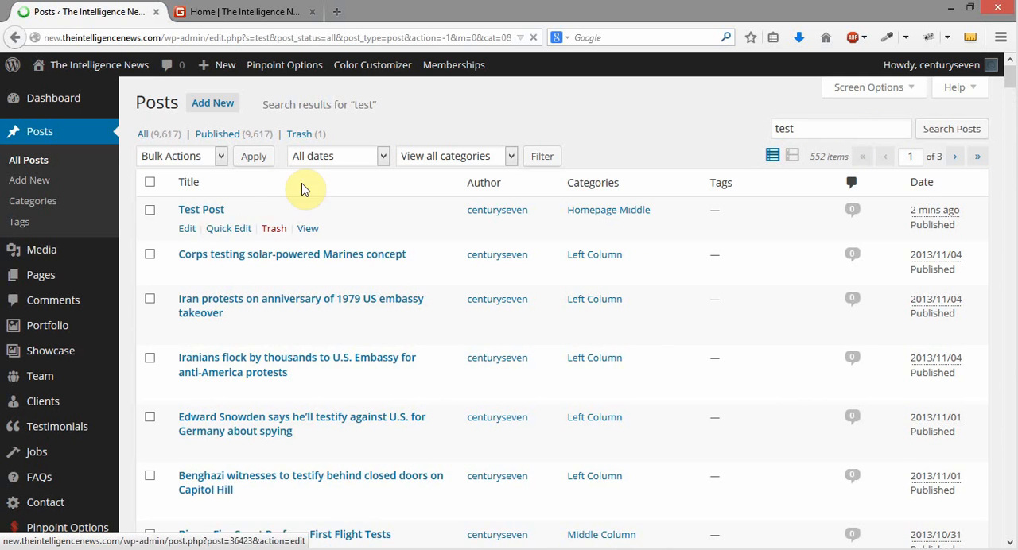
{"action": "left_click", "coordinate": [567, 111]}
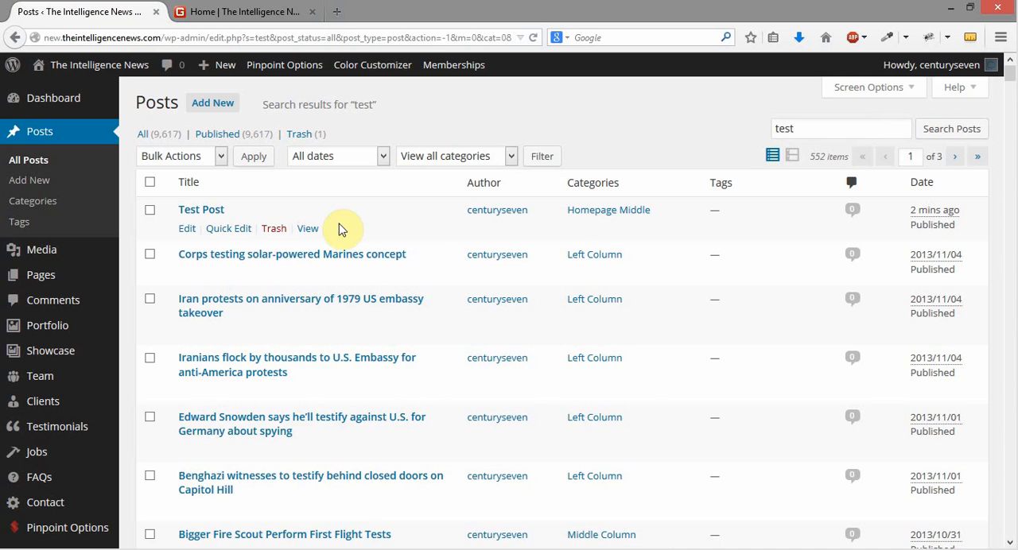
Move the Test Post to the trash and permanently empty the posts trash
{"action": "left_click", "coordinate": [274, 230]}
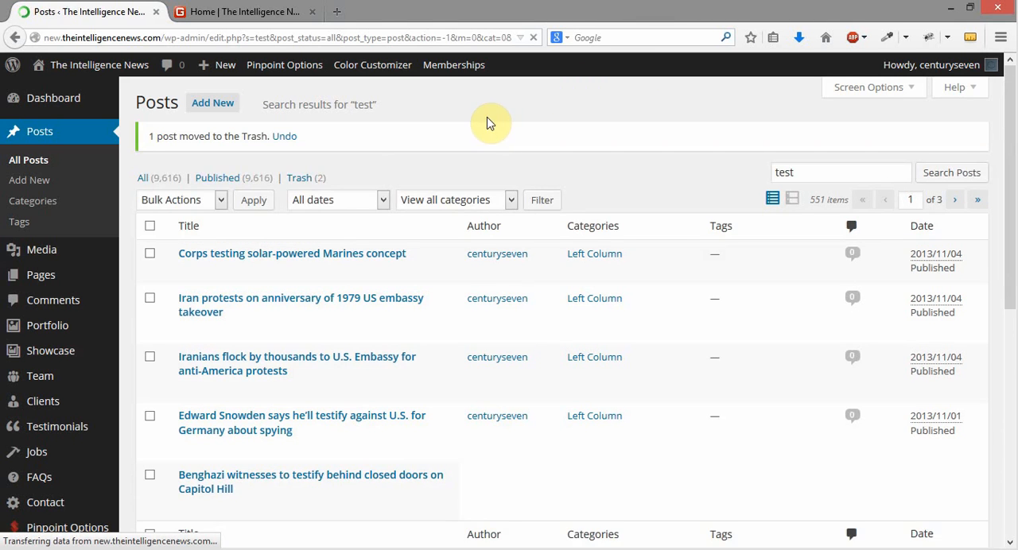
{"action": "left_click", "coordinate": [299, 178]}
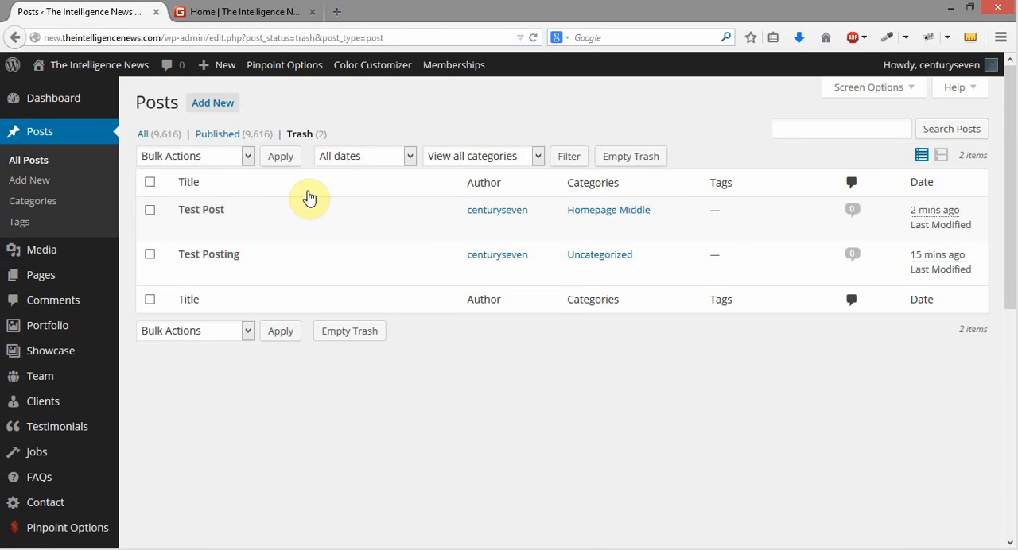
{"action": "mouse_move", "coordinate": [189, 231]}
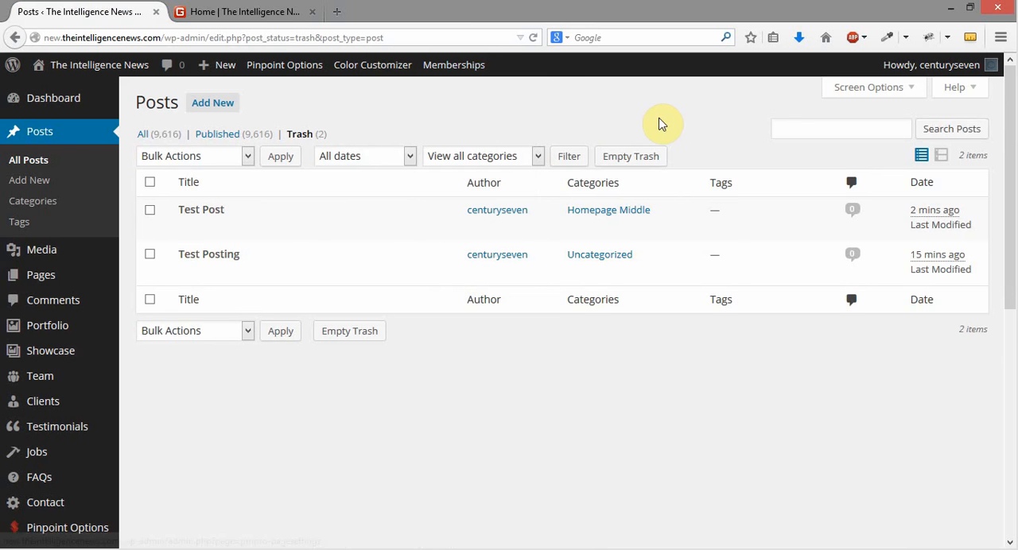
{"action": "left_click", "coordinate": [643, 159]}
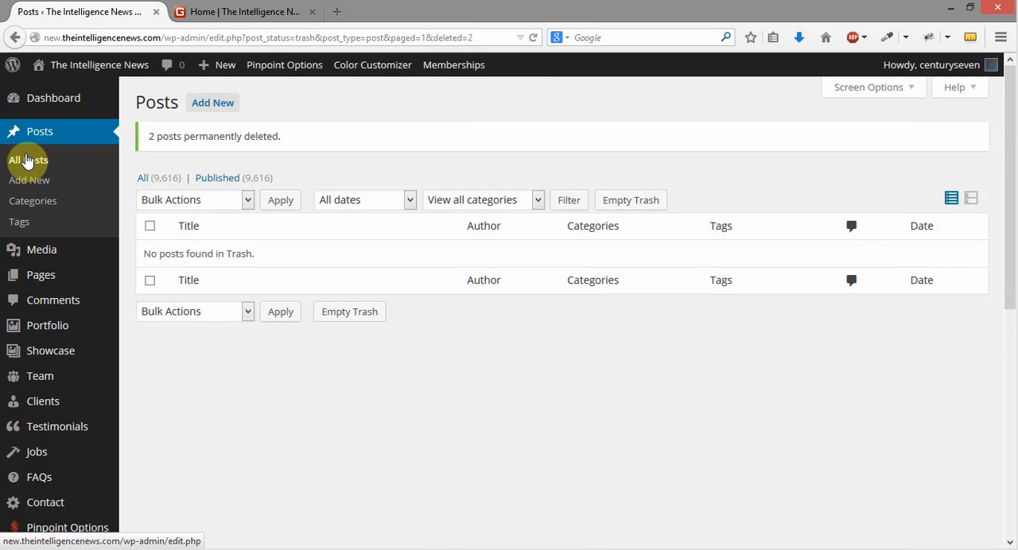
Return to the list of all posts, and reload the homepage to check its left and middle columns
{"action": "left_click", "coordinate": [27, 160]}
{"action": "left_click", "coordinate": [197, 12]}
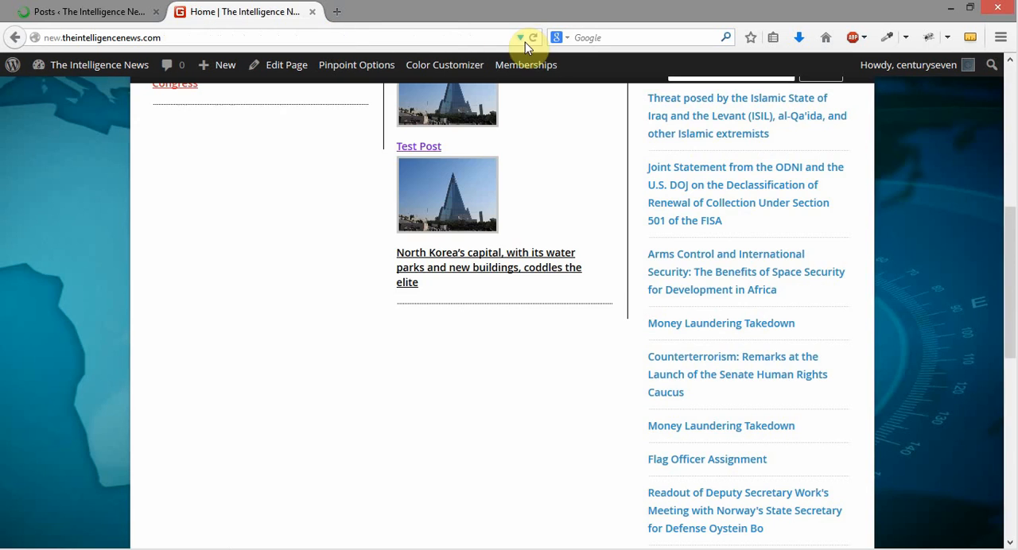
{"action": "left_click", "coordinate": [527, 41]}
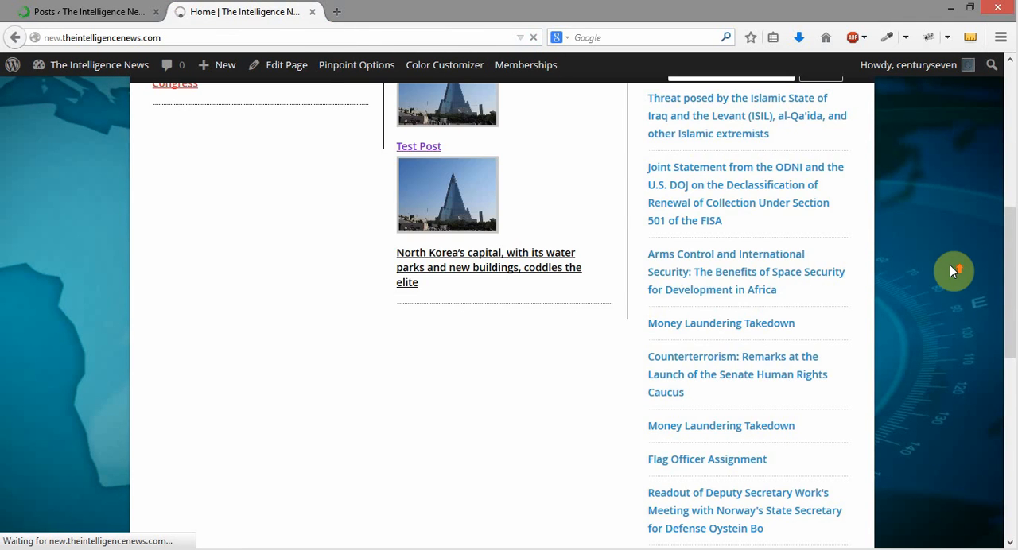
{"action": "scroll", "coordinate": [949, 270], "scroll_direction": "up", "scroll_amount": 2}
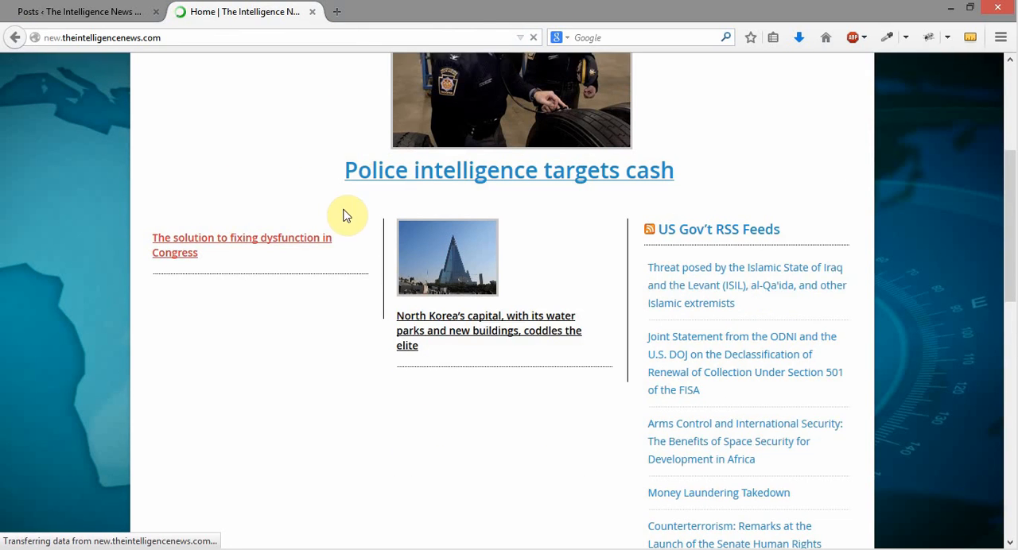
{"action": "scroll", "coordinate": [238, 273], "scroll_direction": "down", "scroll_amount": 1}
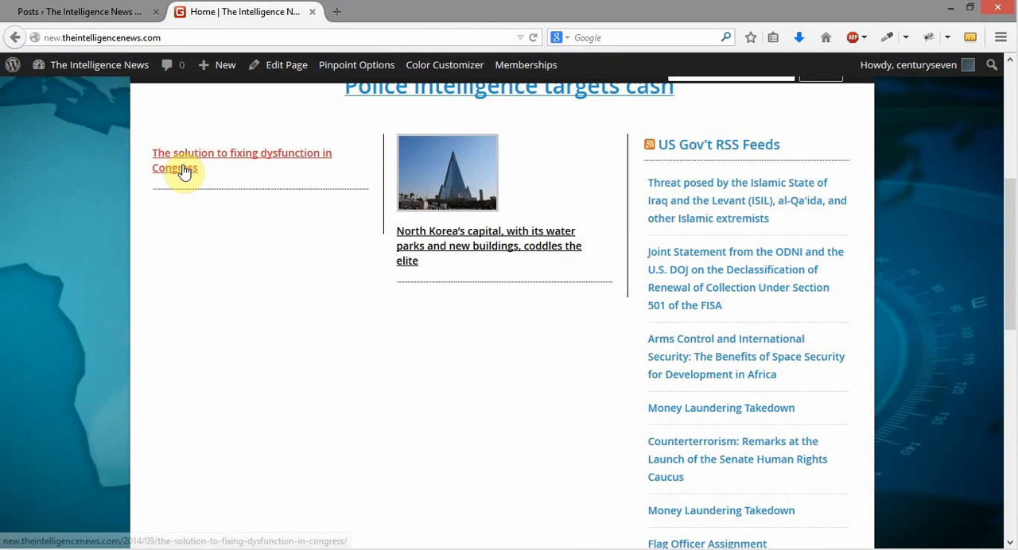
{"action": "left_click", "coordinate": [182, 164]}
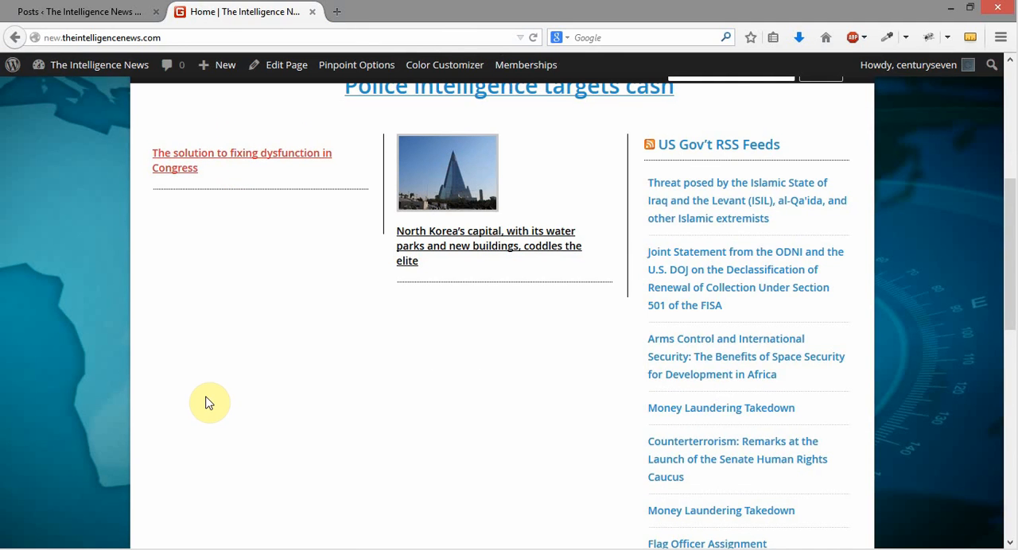
{"action": "left_click", "coordinate": [60, 16]}
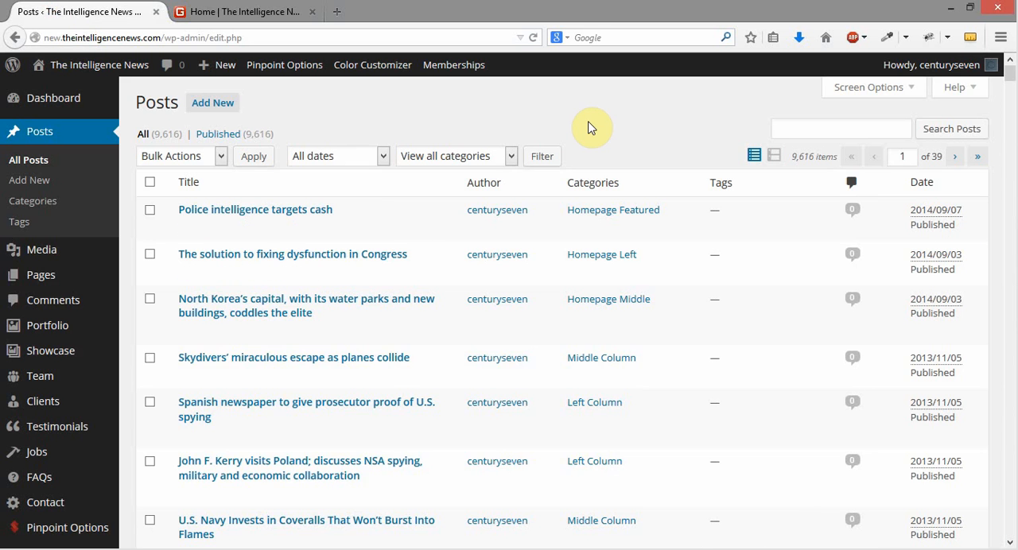
{"action": "left_click", "coordinate": [248, 10]}
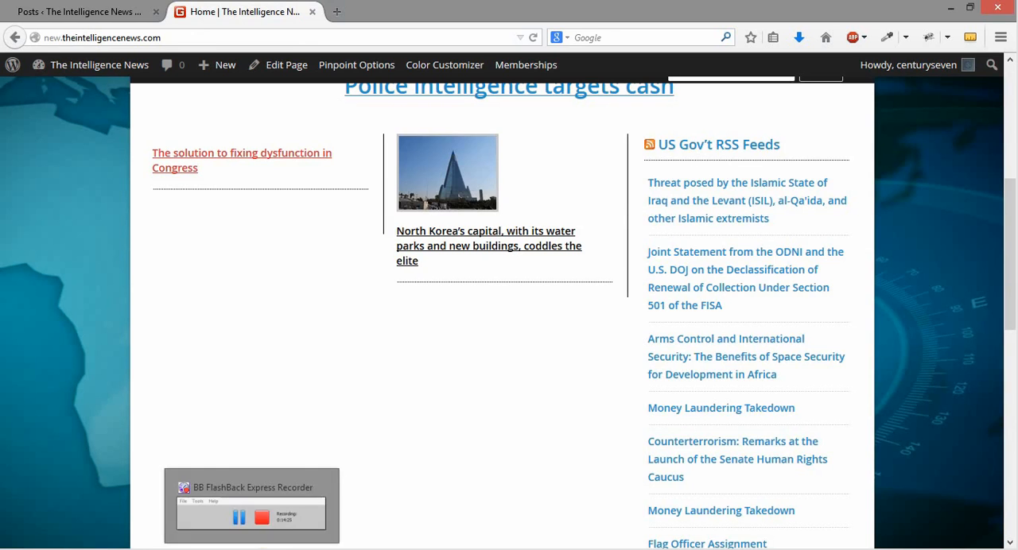
{"action": "left_click", "coordinate": [264, 549]}
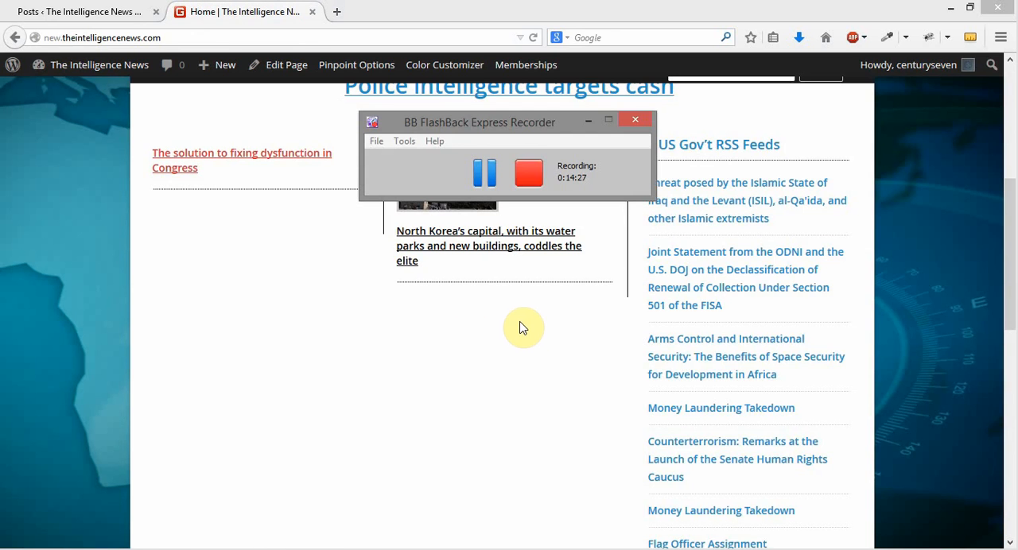